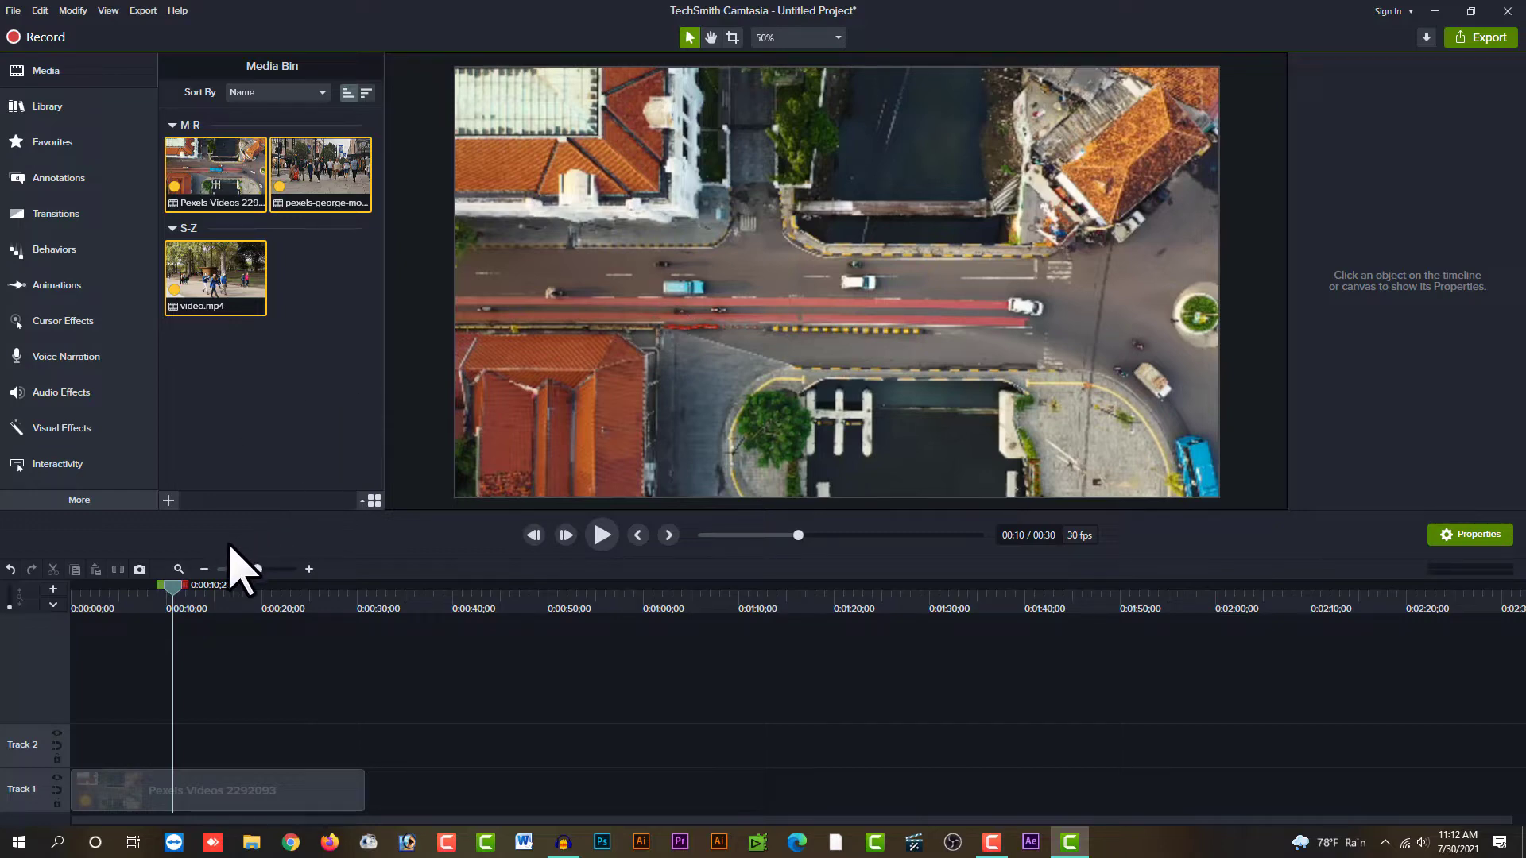
Preview the aerial traffic clip on Track 1 from near its start
left_click_drag(157, 601, 84, 603)
key("space")
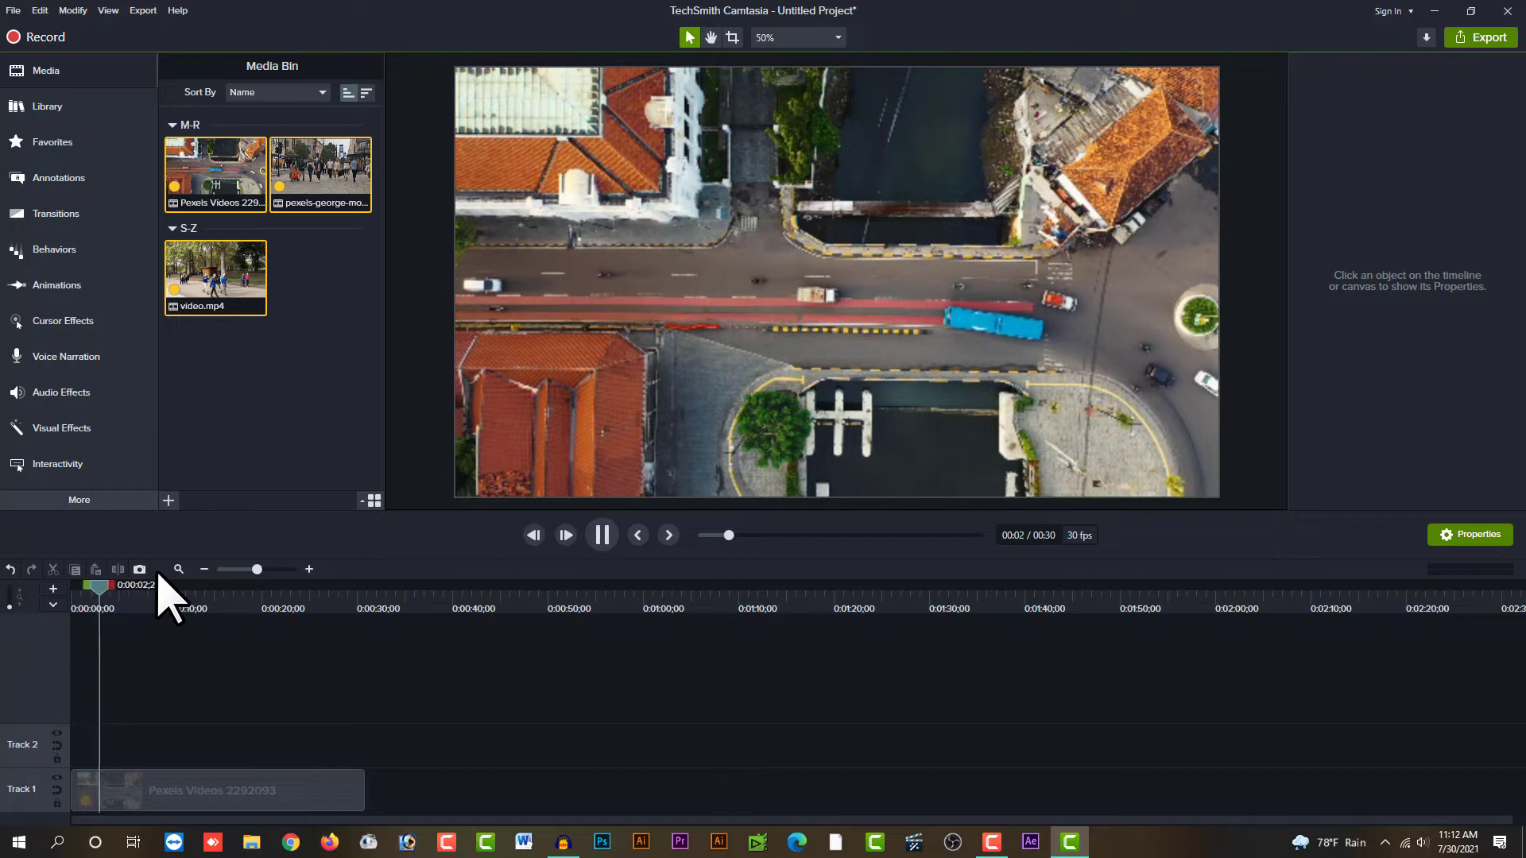
key("space")
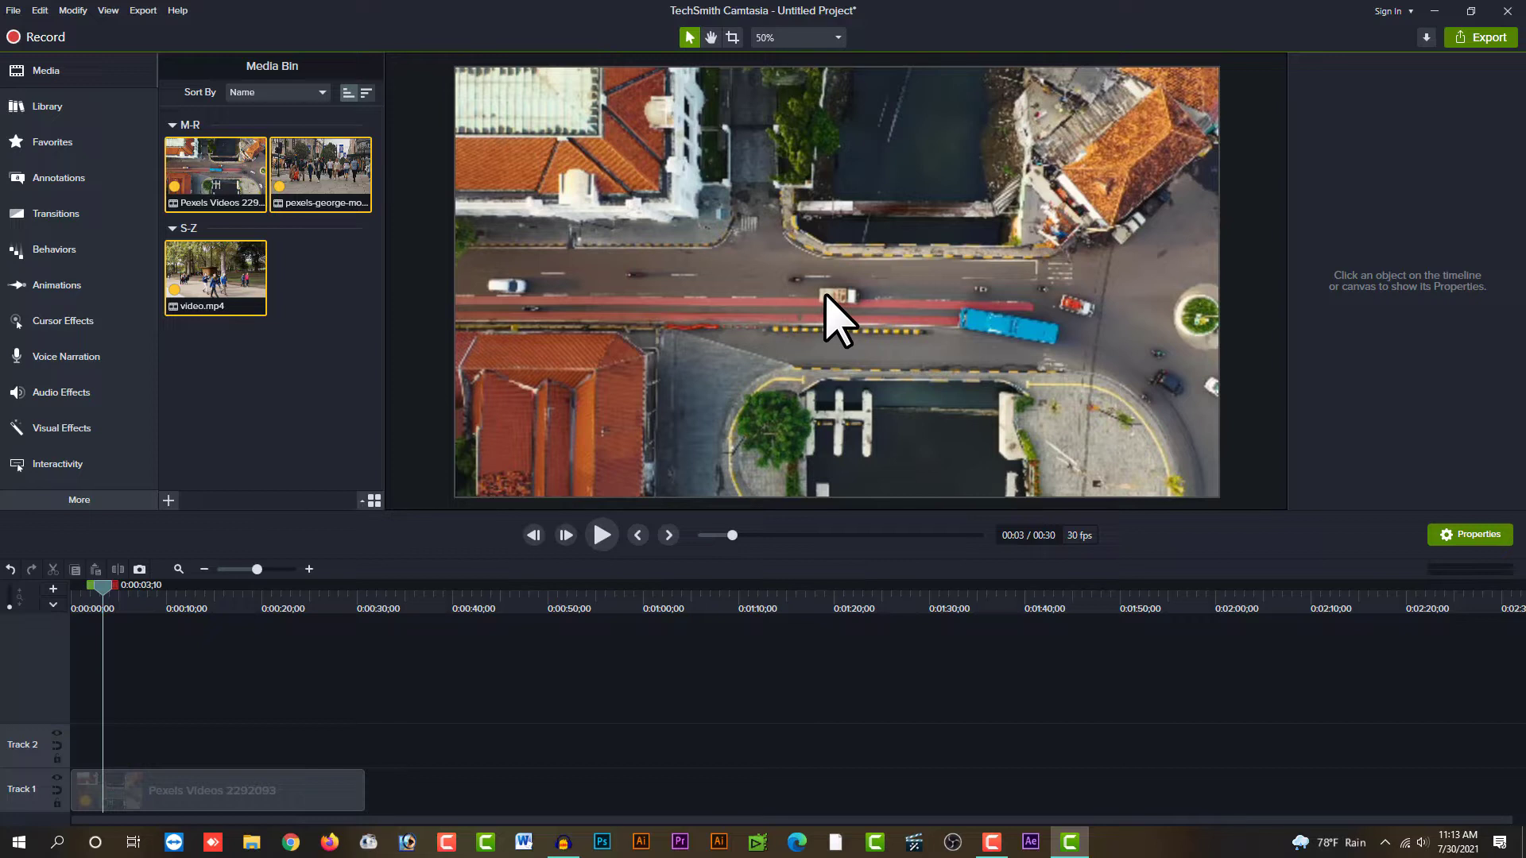
Add the pexels-george-morina street clip to Track 1 after the aerial clip and move the playhead to 0:00:43;03
left_click(334, 254)
left_click_drag(309, 173, 505, 793)
left_click_drag(503, 604, 482, 597)
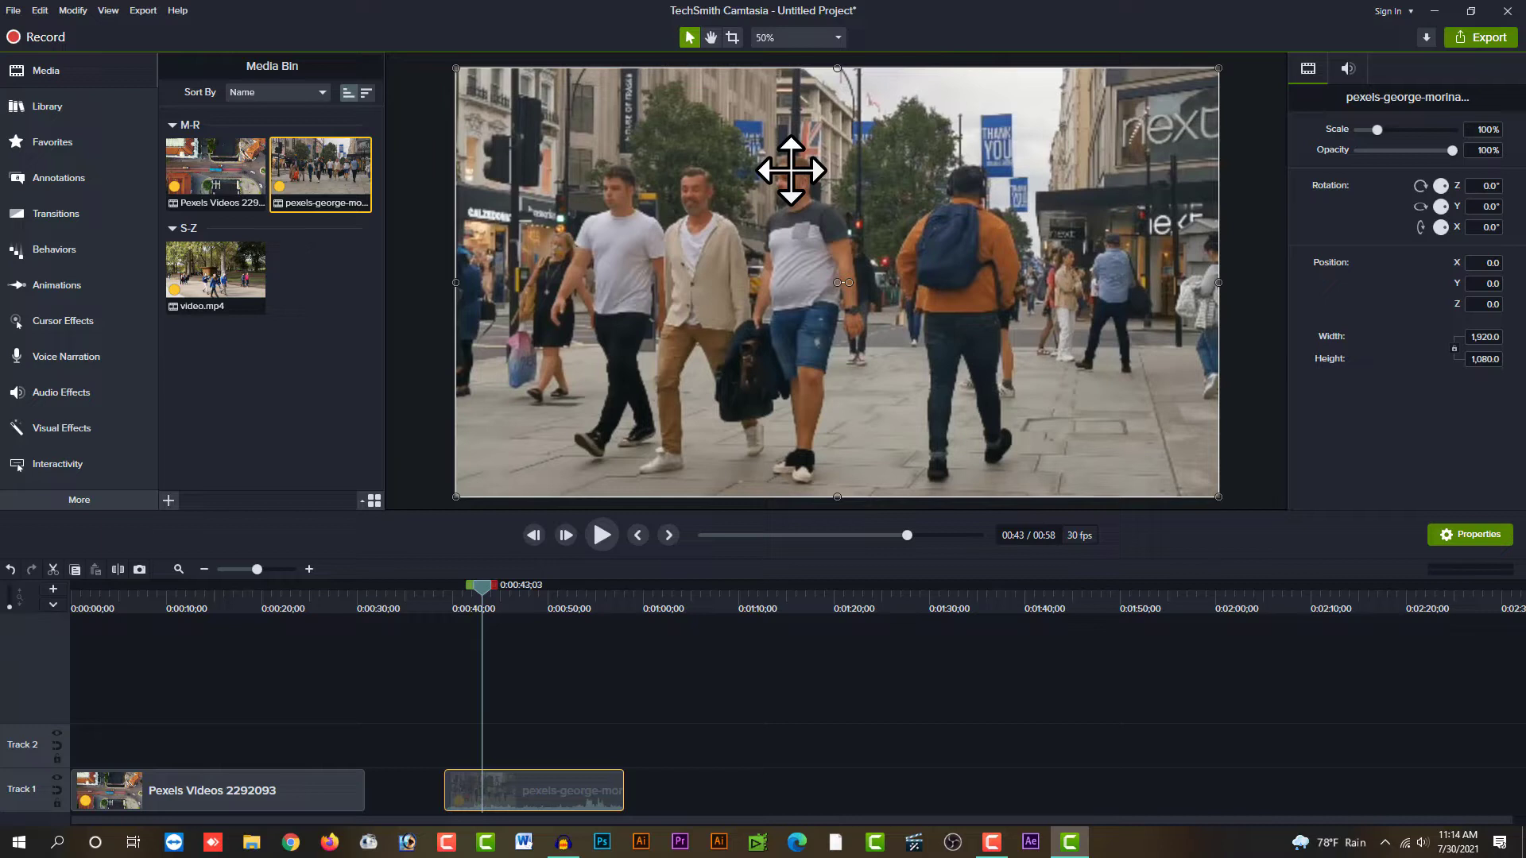
Switch to the desktop, open the pexels-george-morina street video in VLC, and return it to its beginning
left_click(1436, 11)
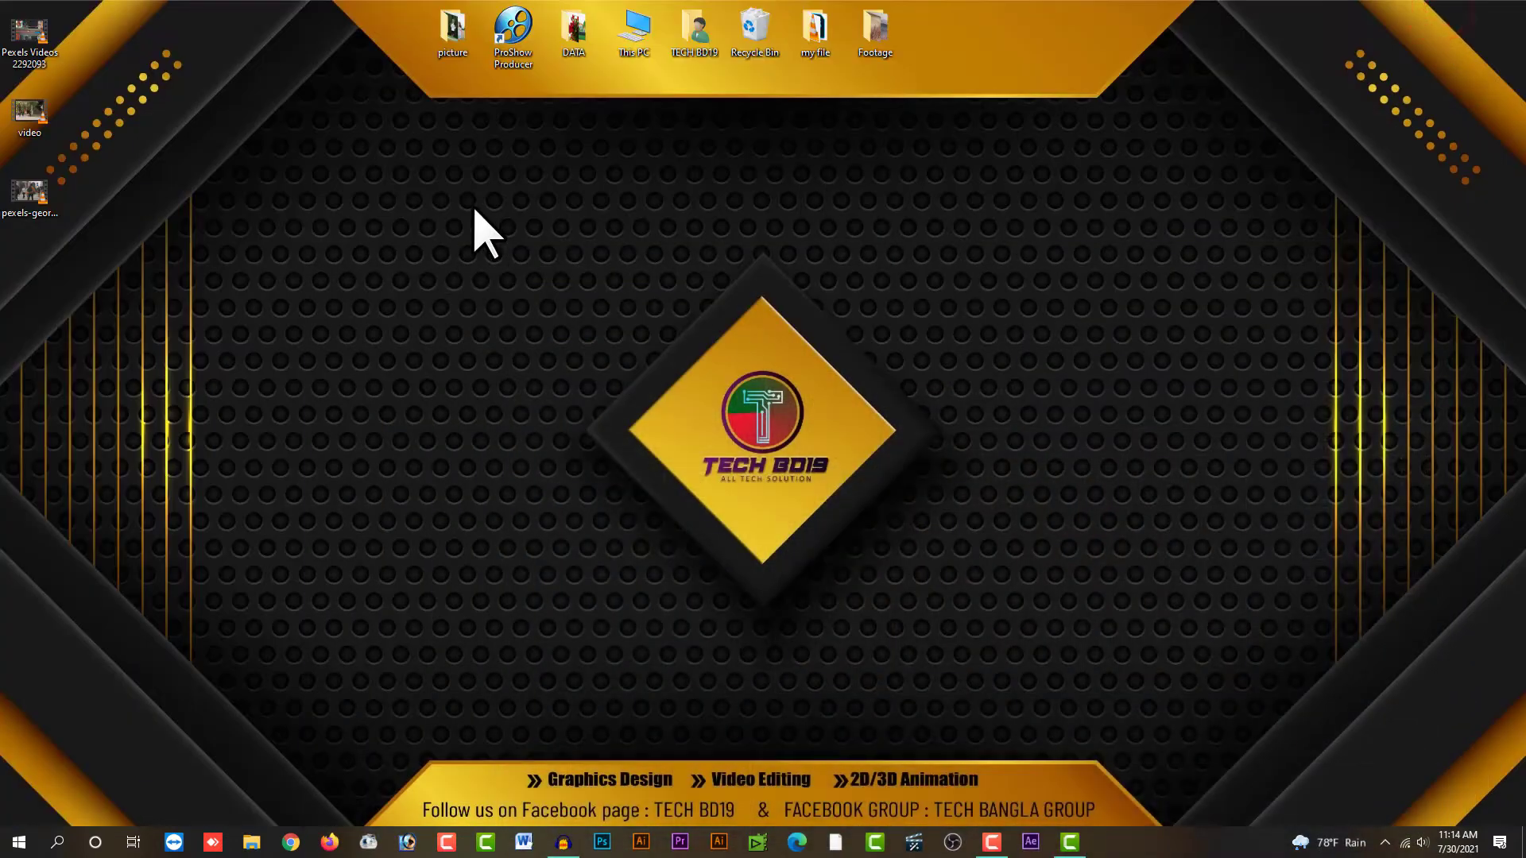
double_click(37, 198)
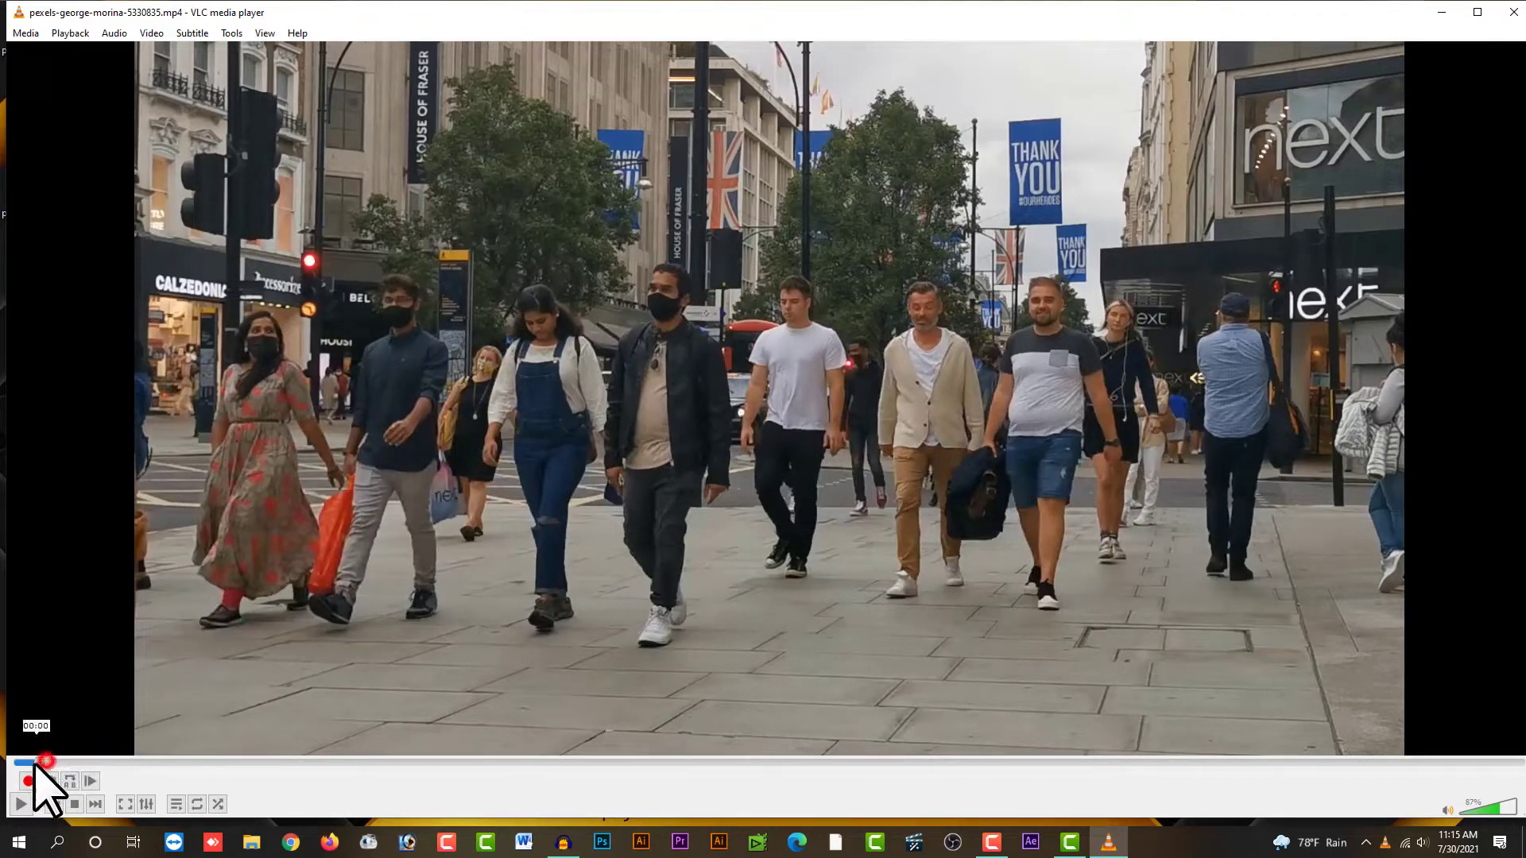
left_click(11, 763)
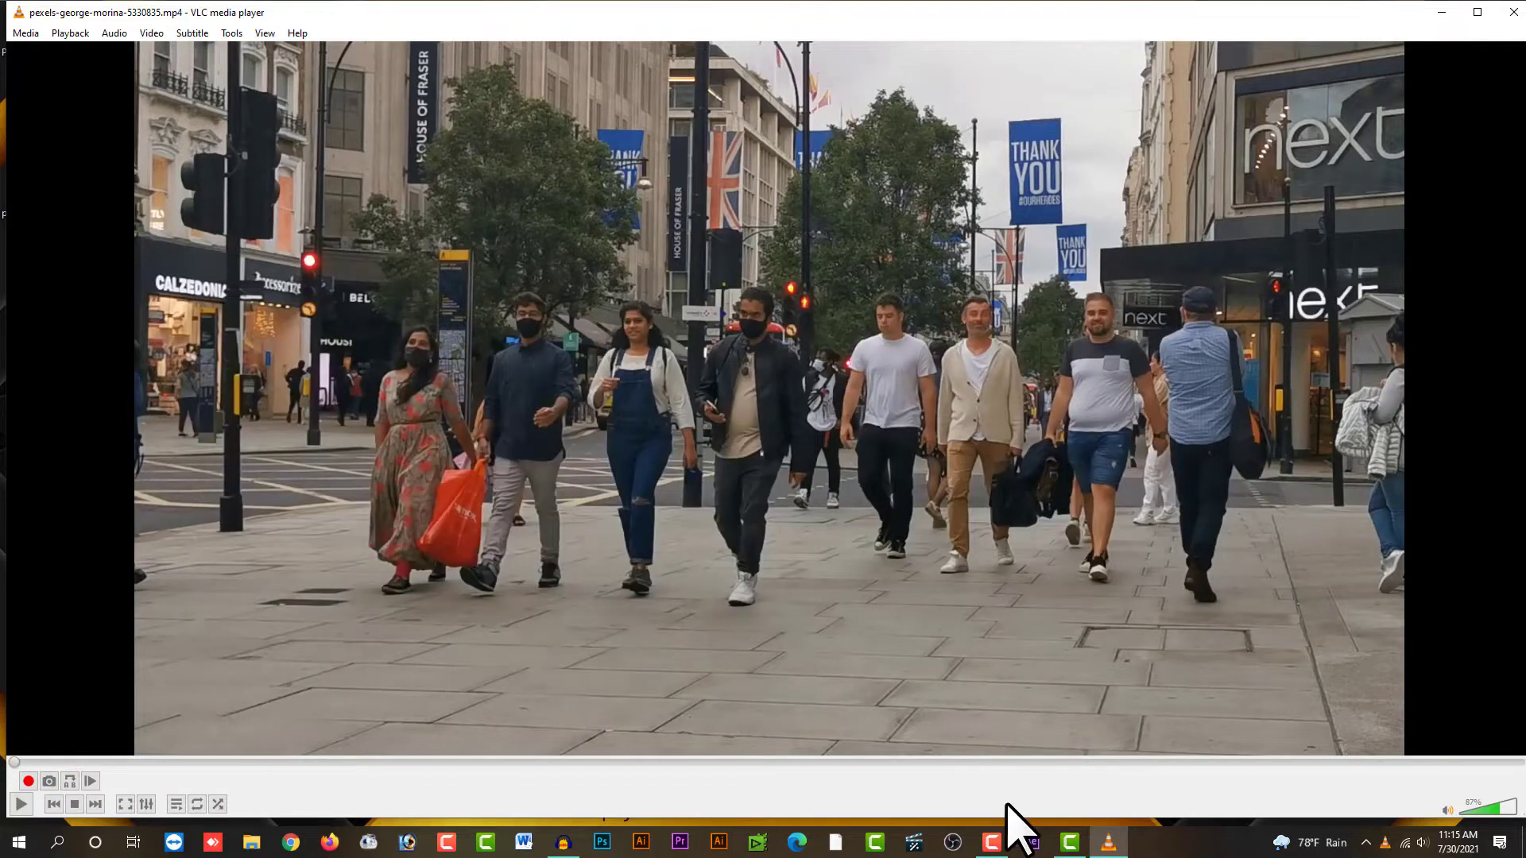
Start a full-screen Camtasia recording, play the street video for it, and close the player
left_click(992, 841)
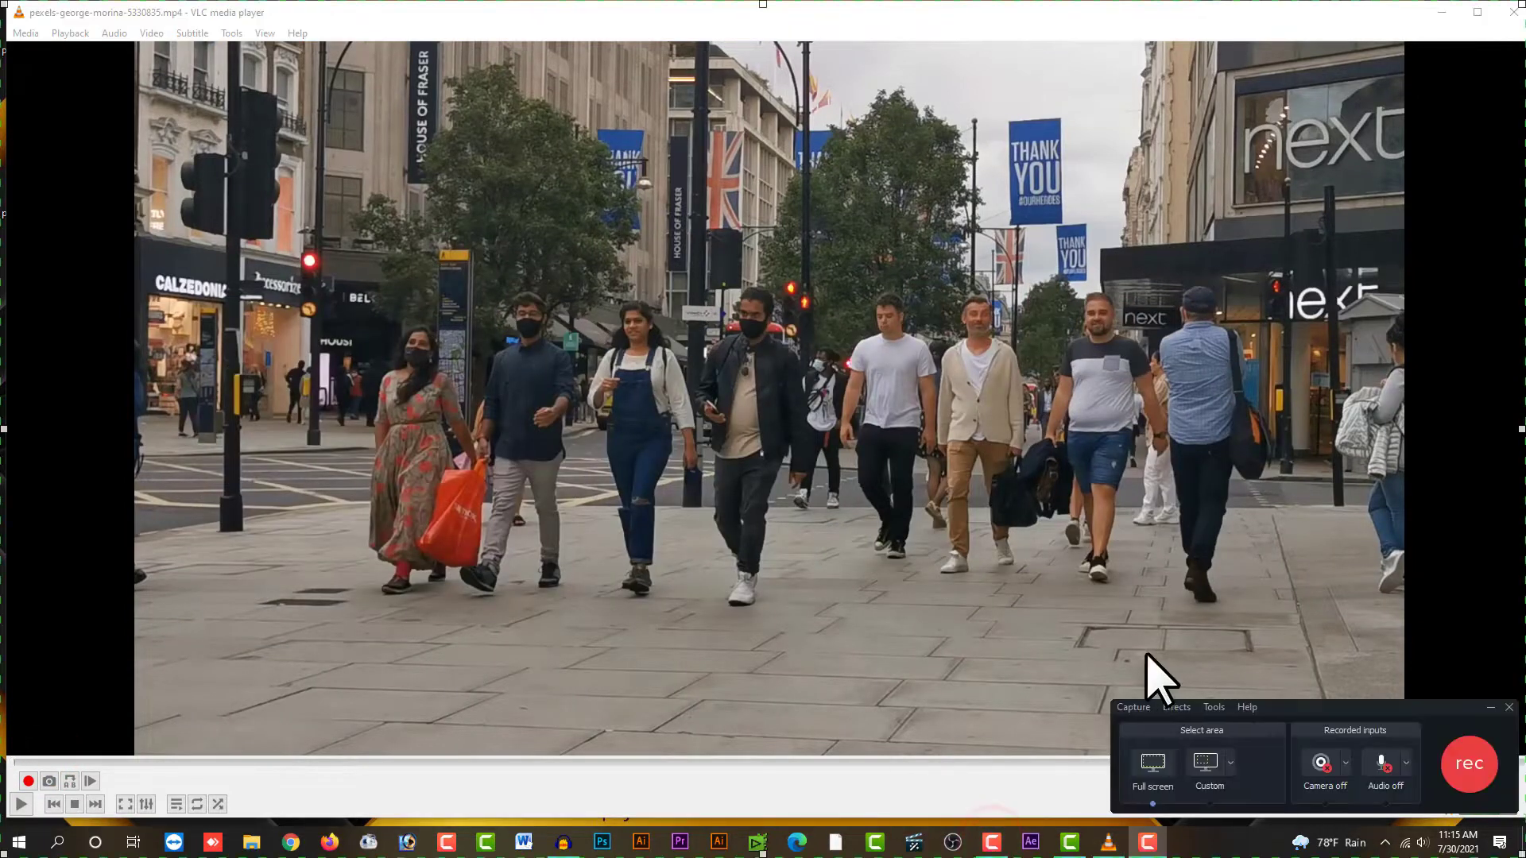
left_click(1457, 751)
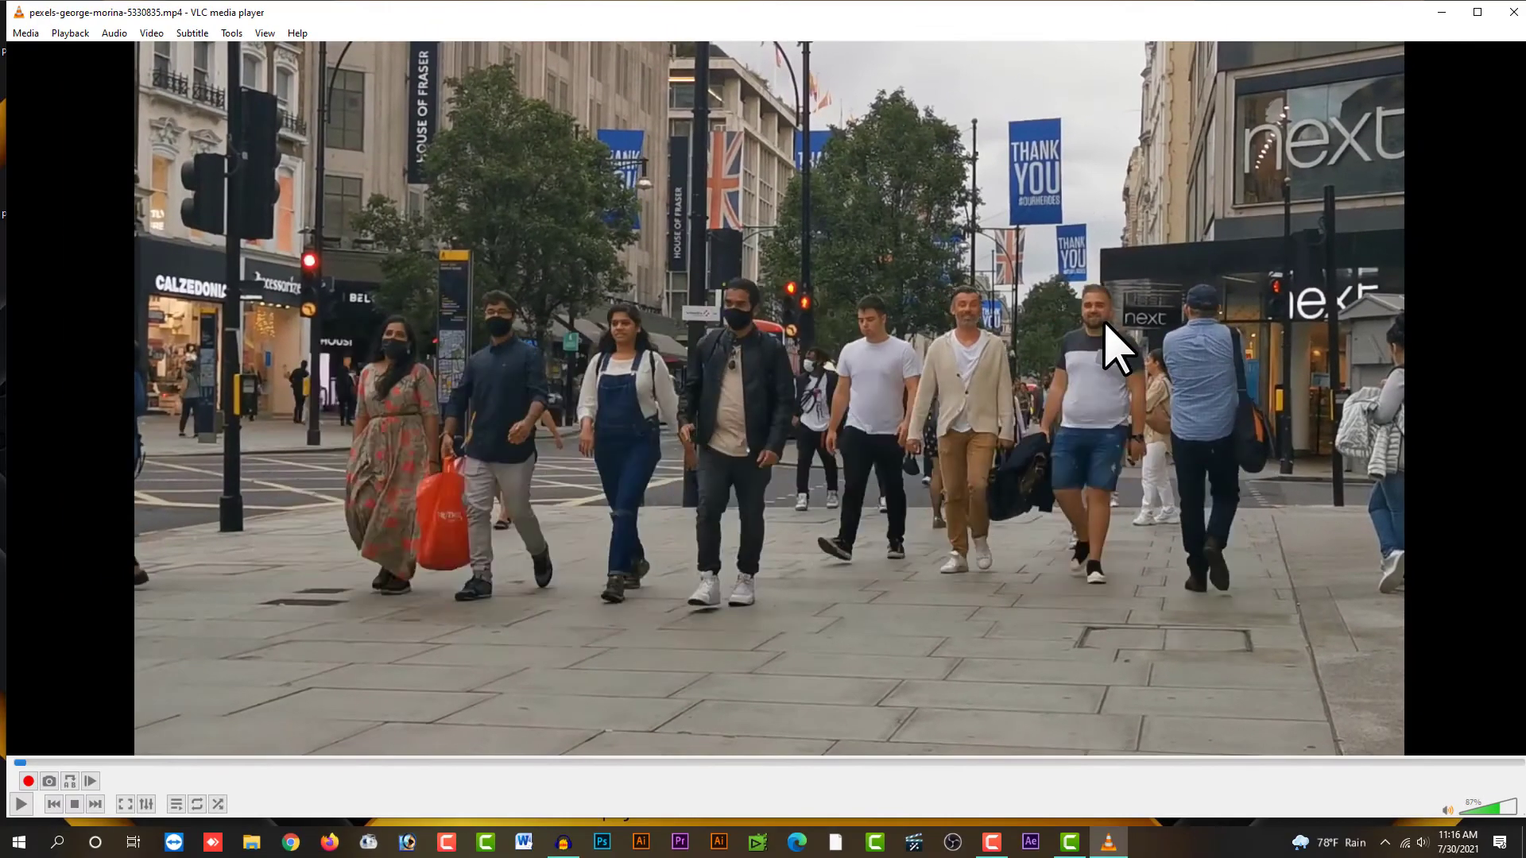
key("space")
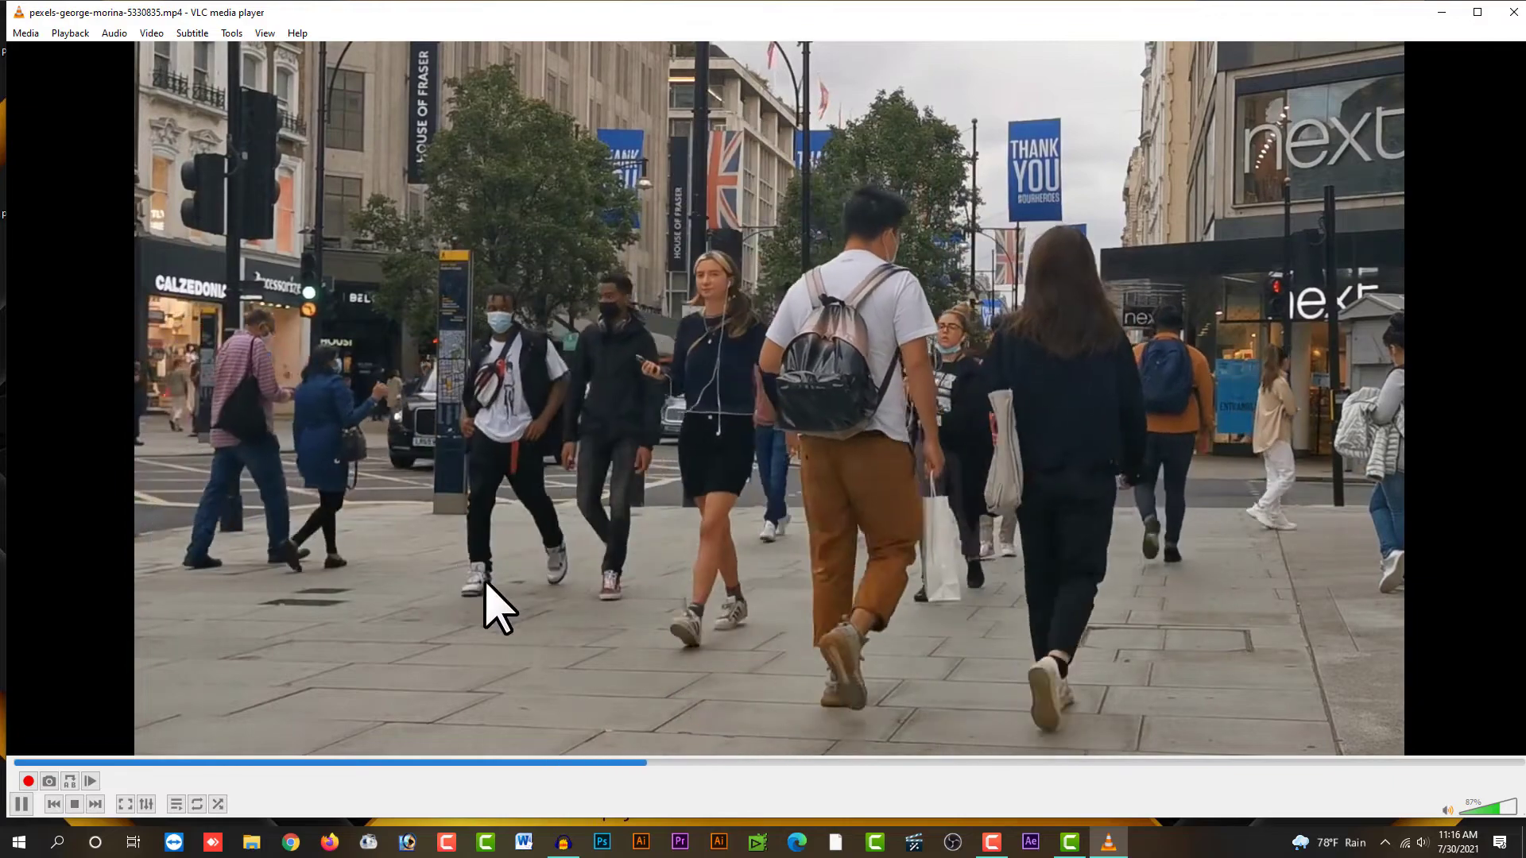
left_click(1513, 12)
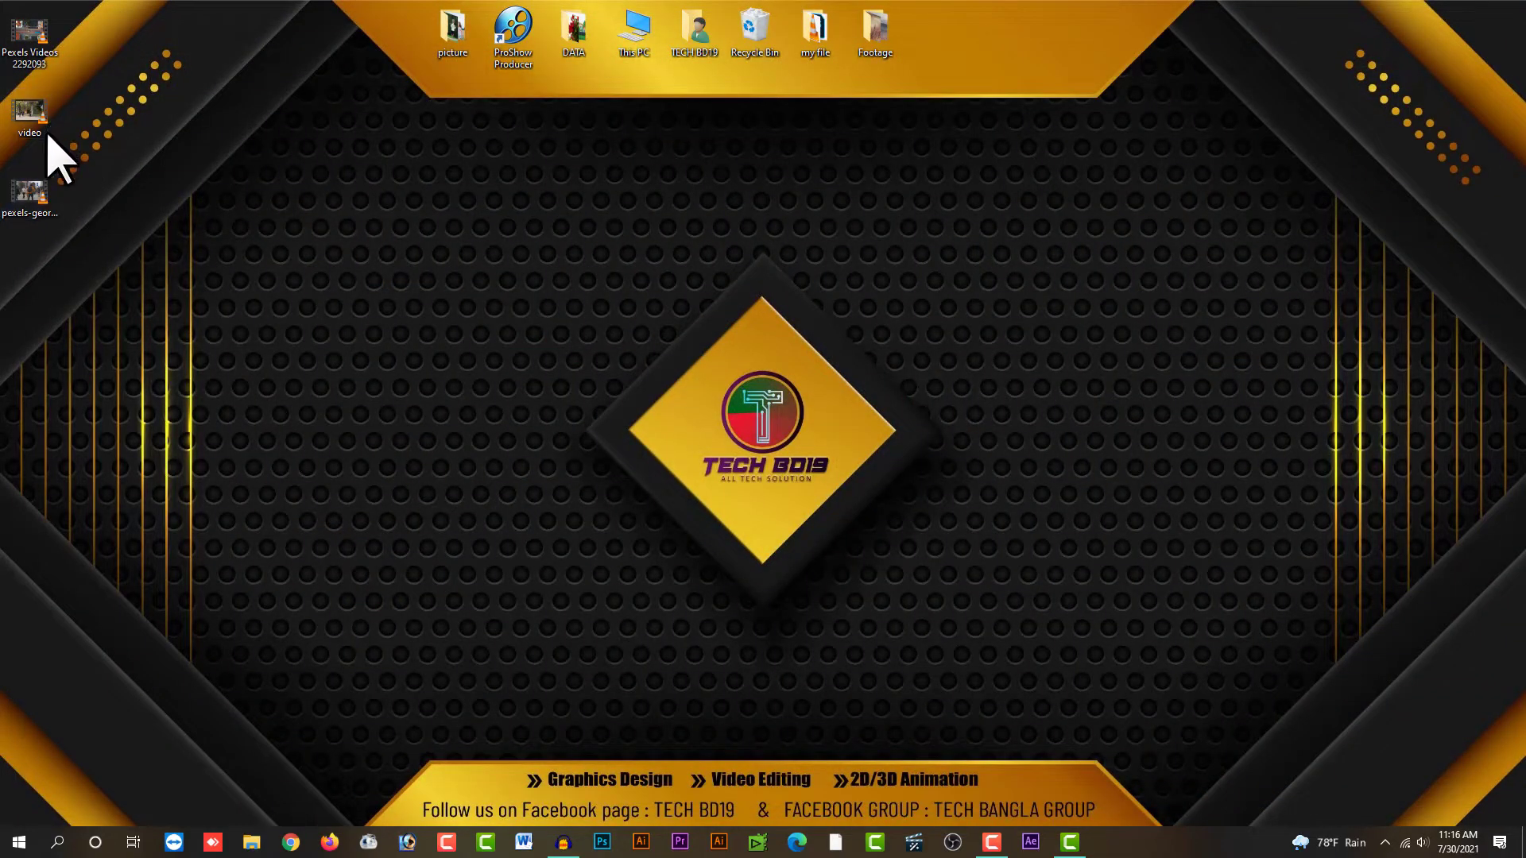
Open the Pexels Videos 2292093 traffic video from the desktop in VLC, play it for the recording, and close it
double_click(42, 54)
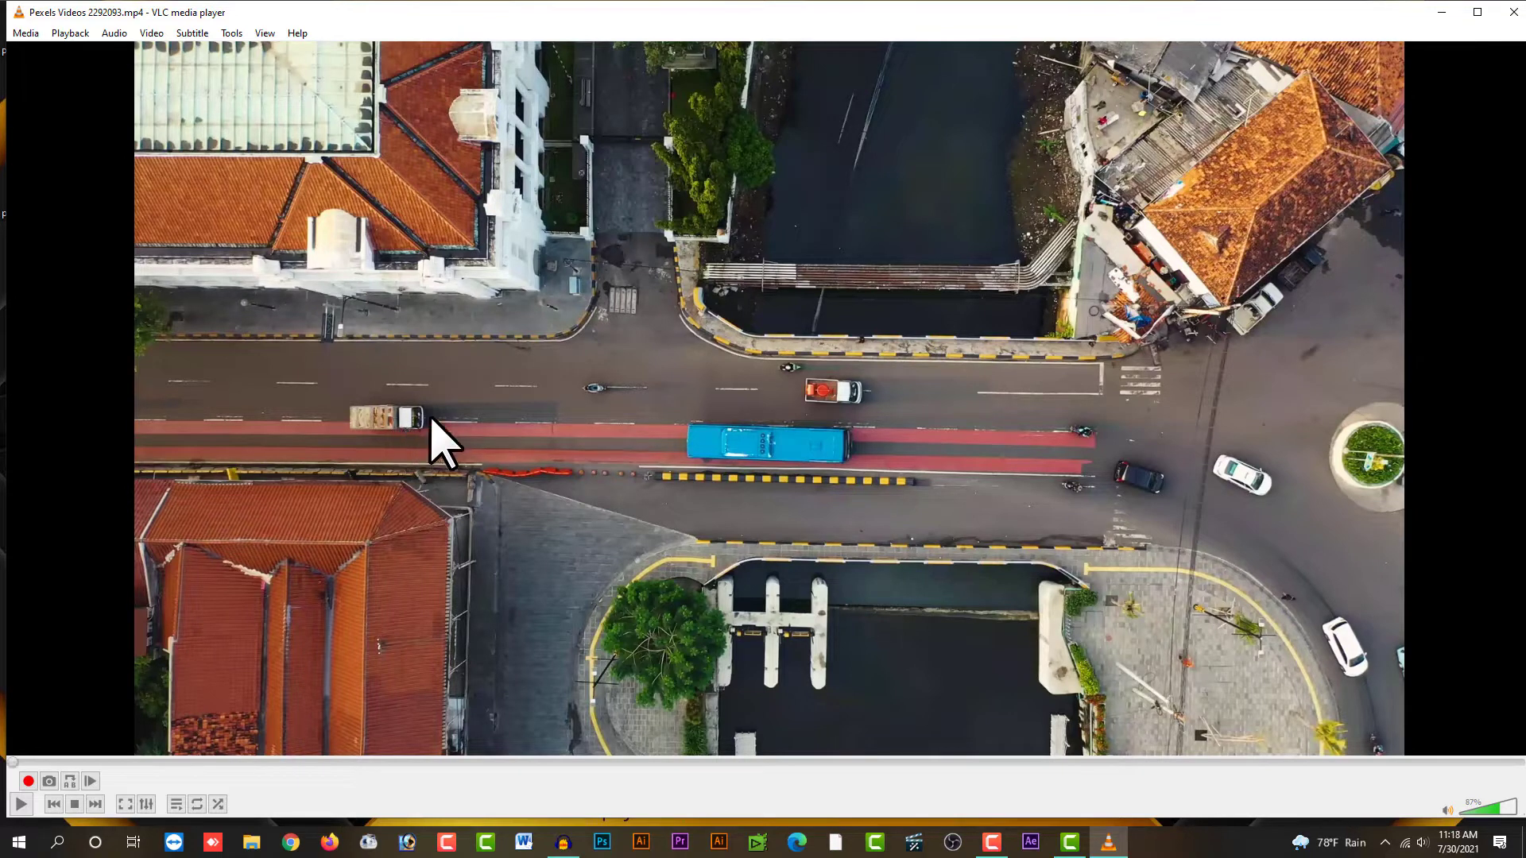
key("space")
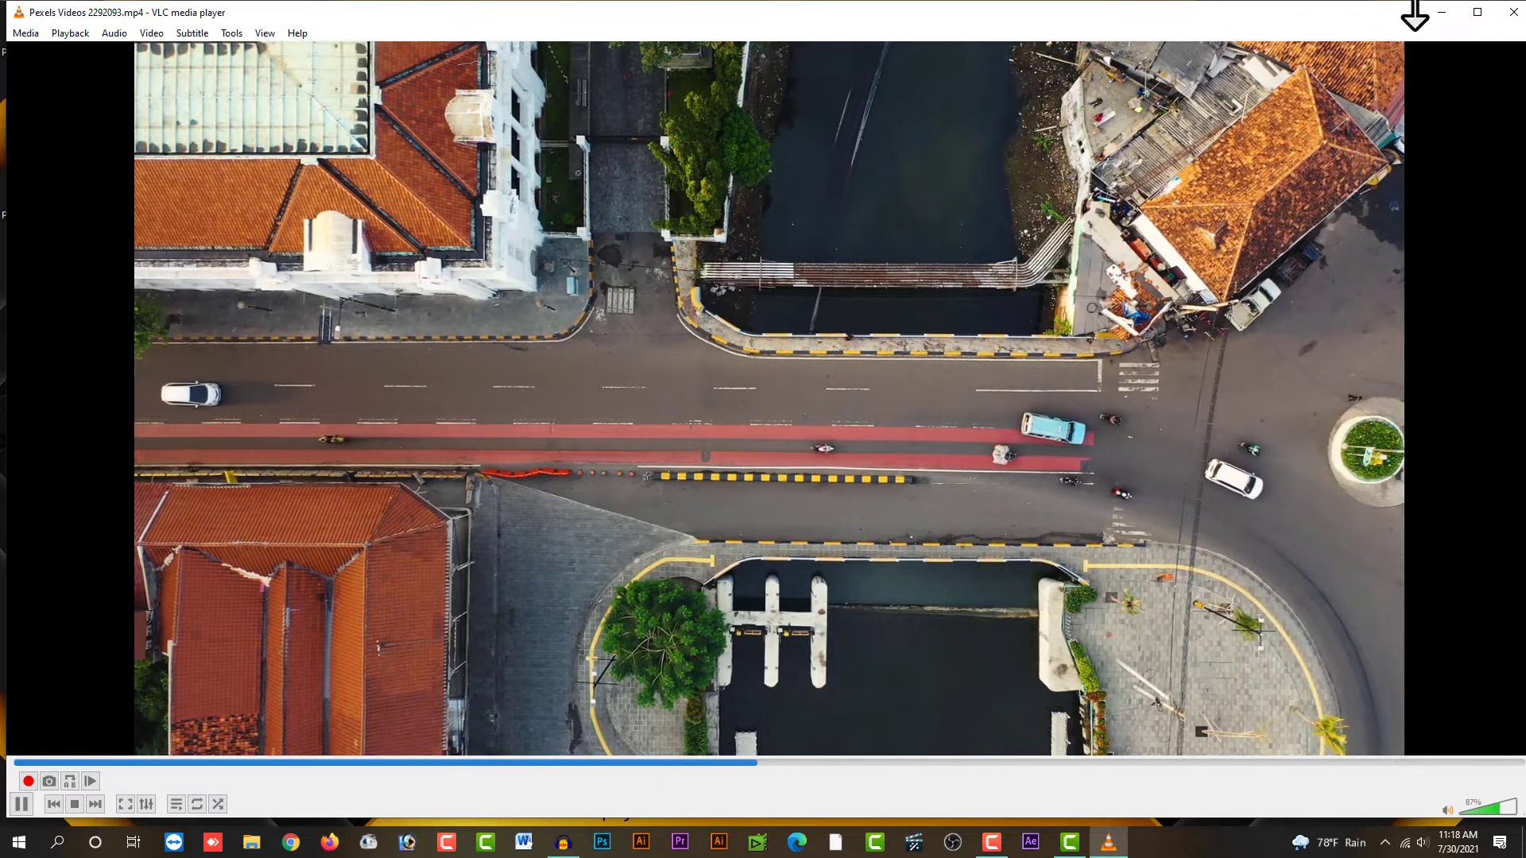
left_click(1513, 11)
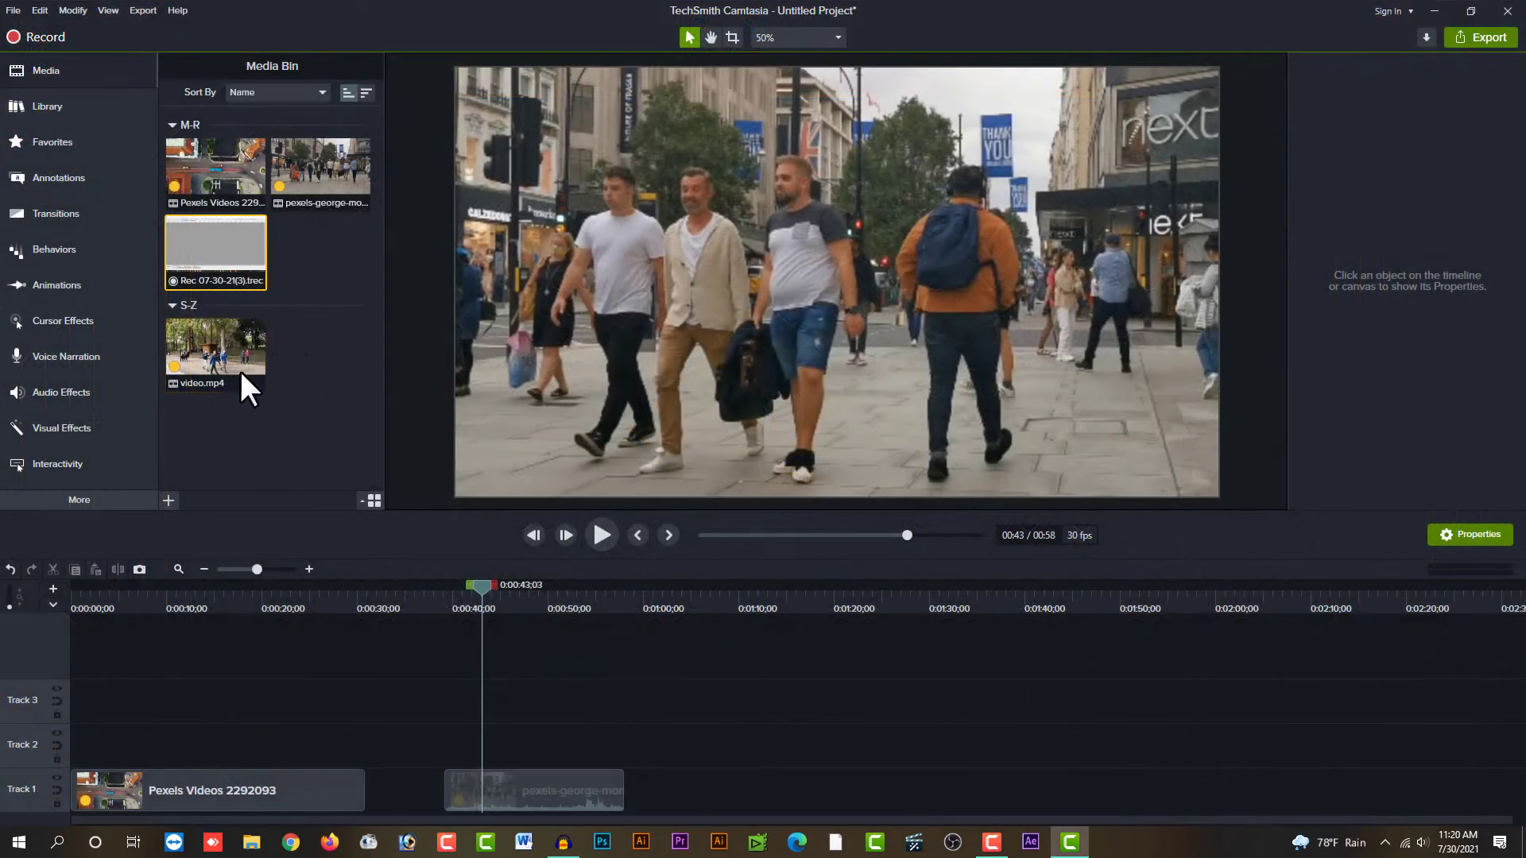
Place the Rec 07-30-21(3).trec recording on the timeline above Track 1 and delete its separate audio clip from Track 3
left_click(240, 370, "ctrl")
left_click(252, 263)
left_click(269, 386)
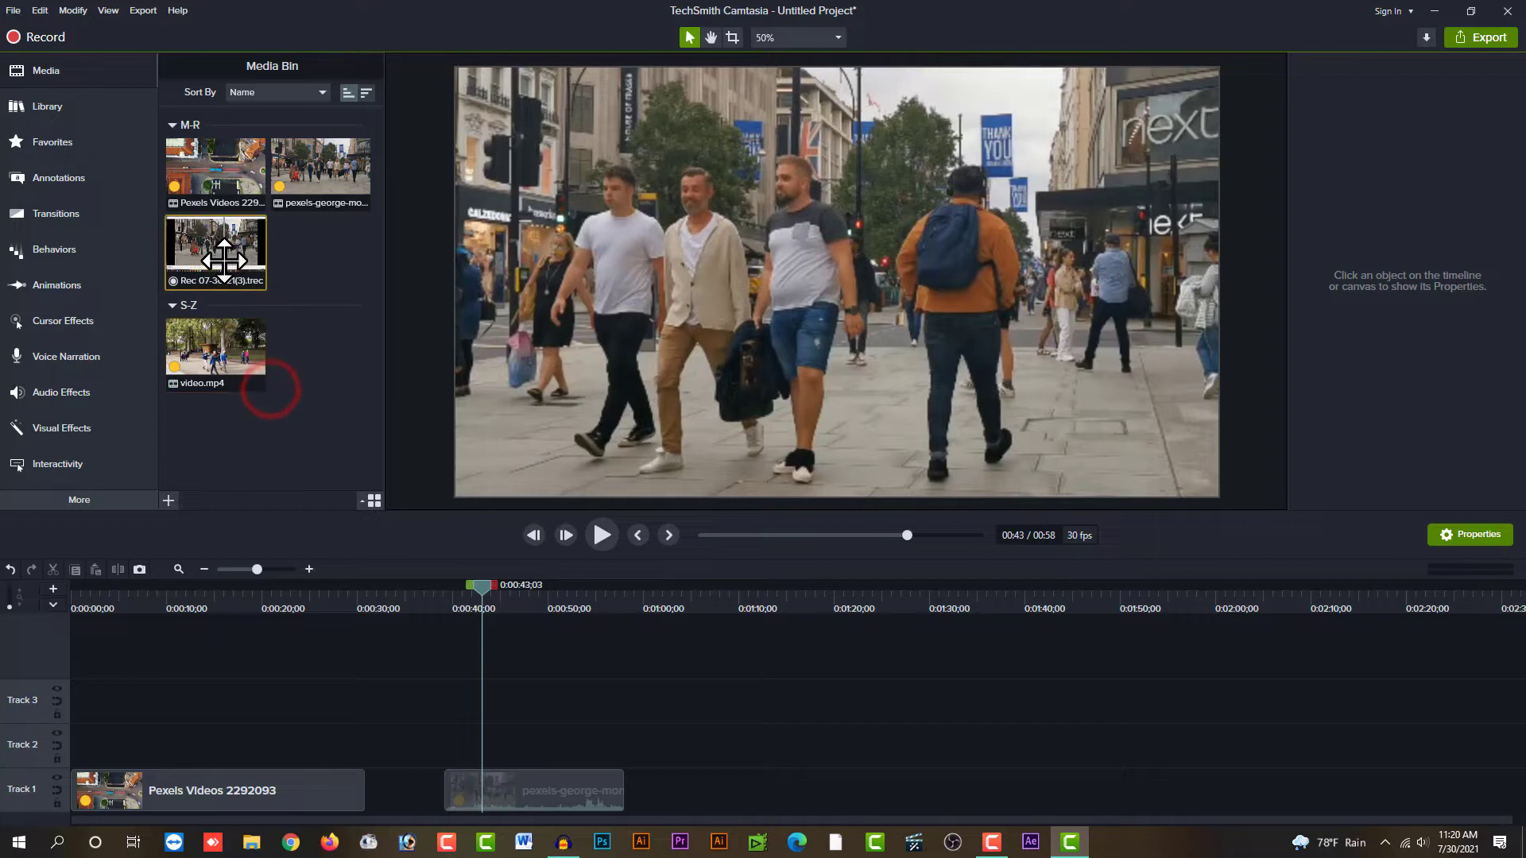
left_click_drag(225, 262, 44, 733)
left_click(276, 647)
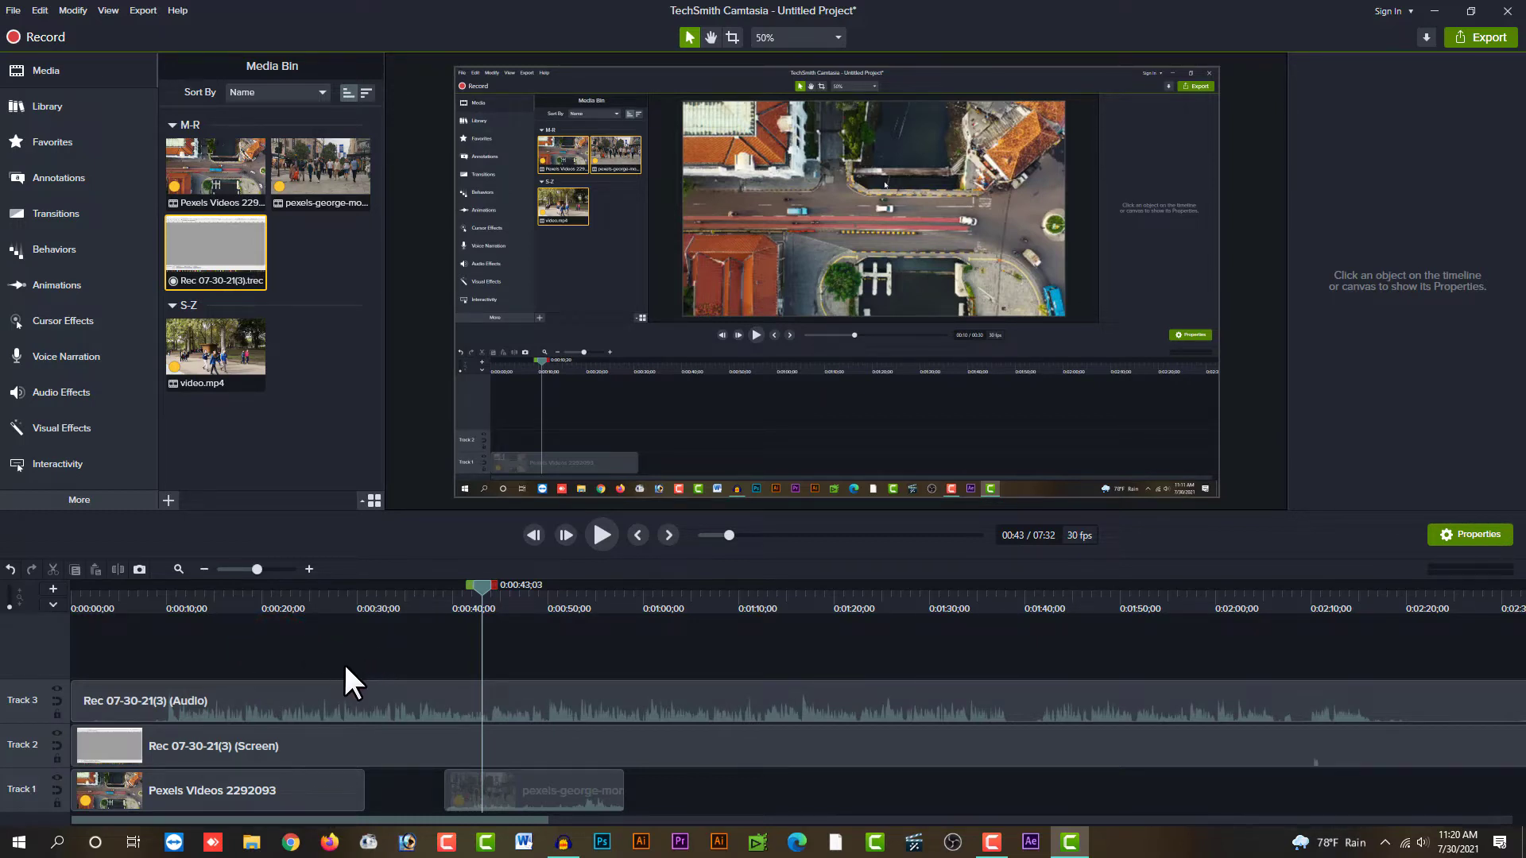
left_click(351, 702)
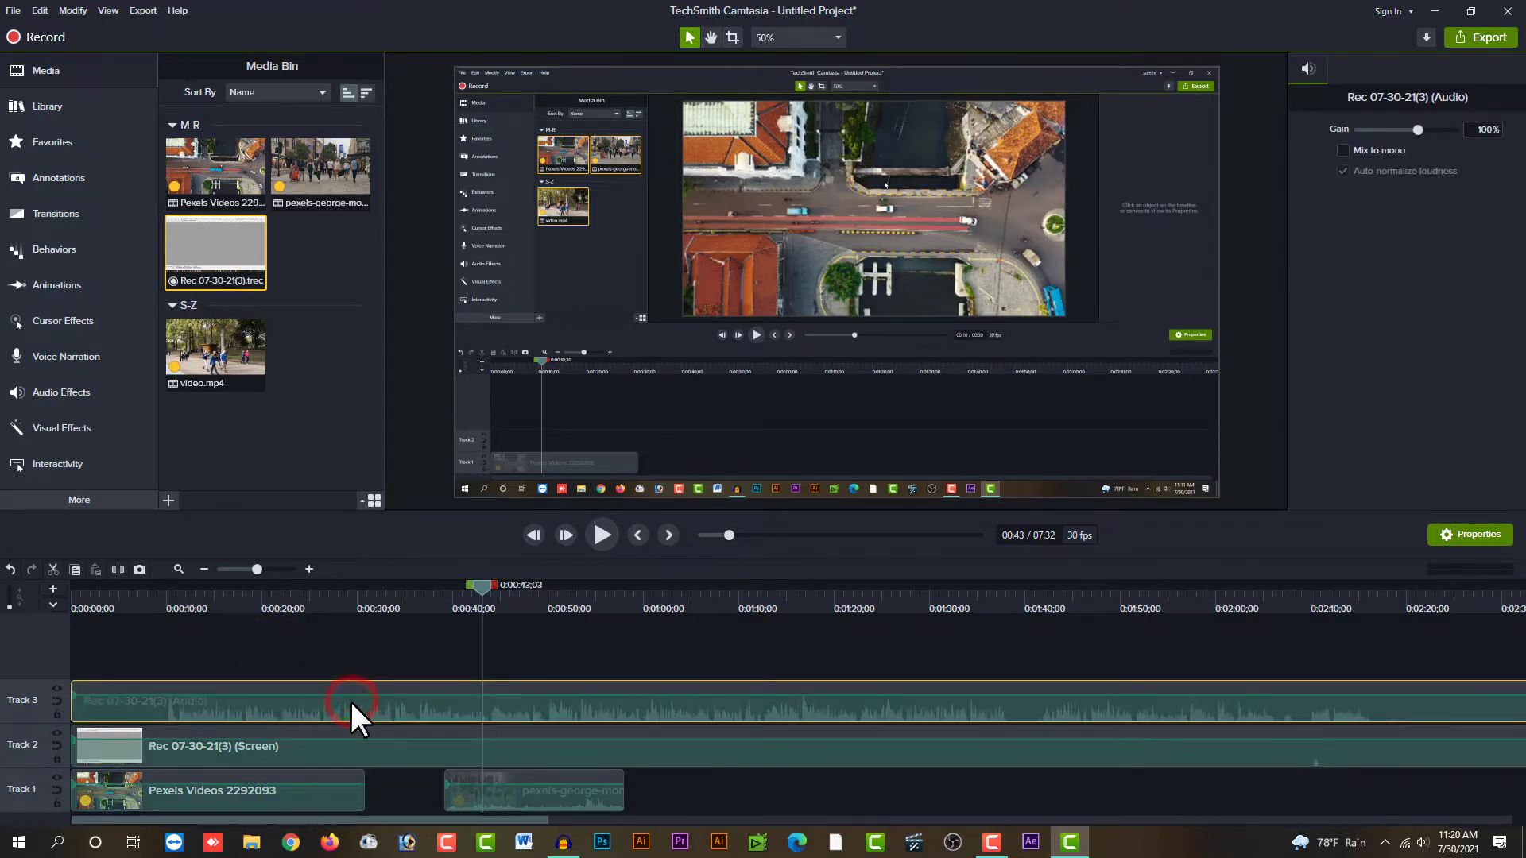
key("Delete")
Delete both original Pexels clips from Track 1 and move the screen recording down from Track 2 to Track 1
left_click(1447, 785)
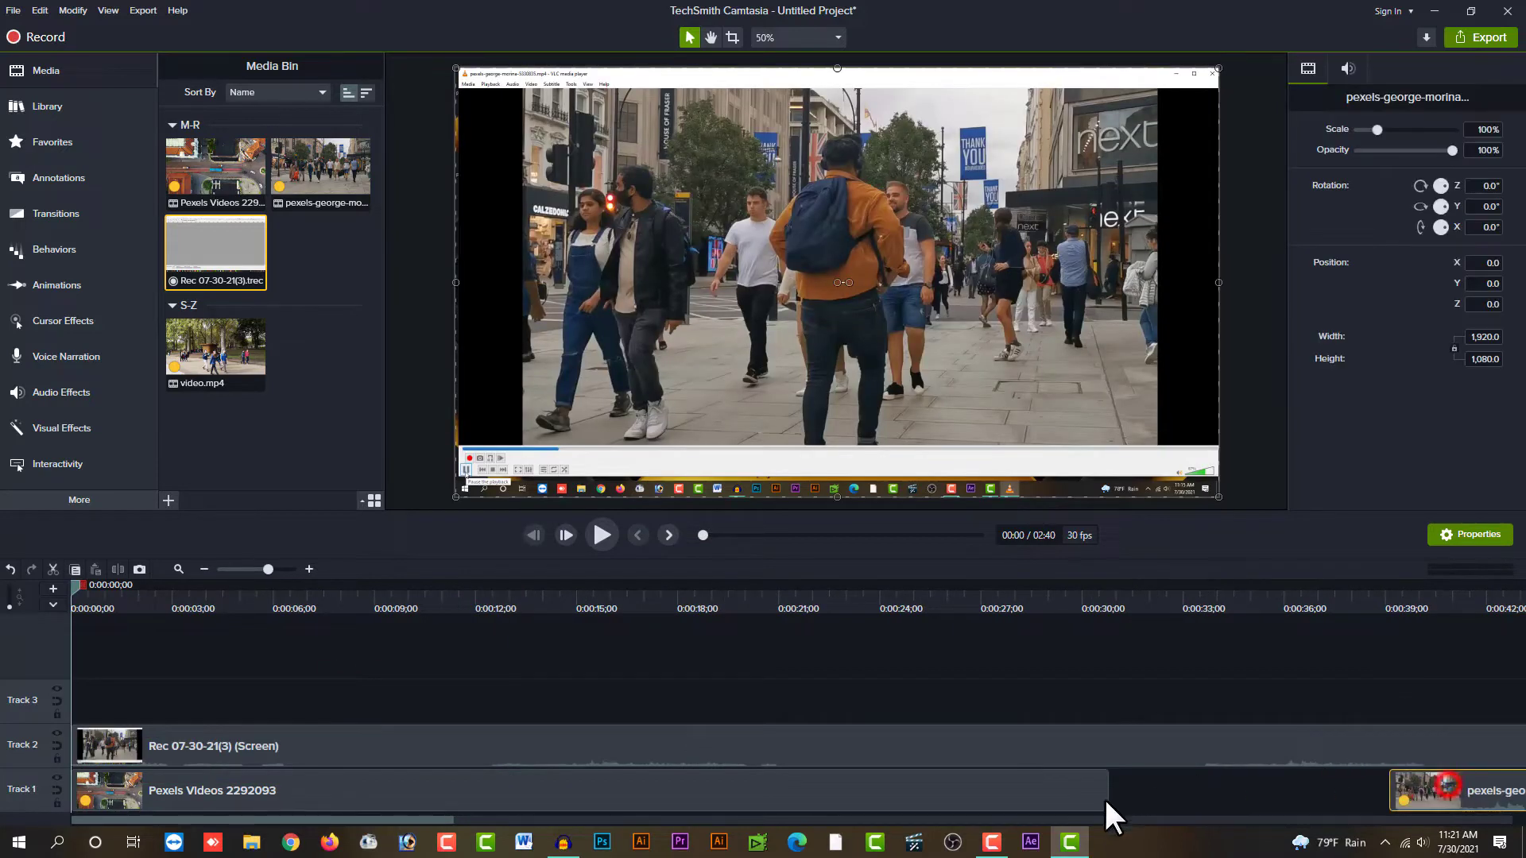
left_click(1022, 809)
key("Delete")
left_click(1447, 790)
key("Delete")
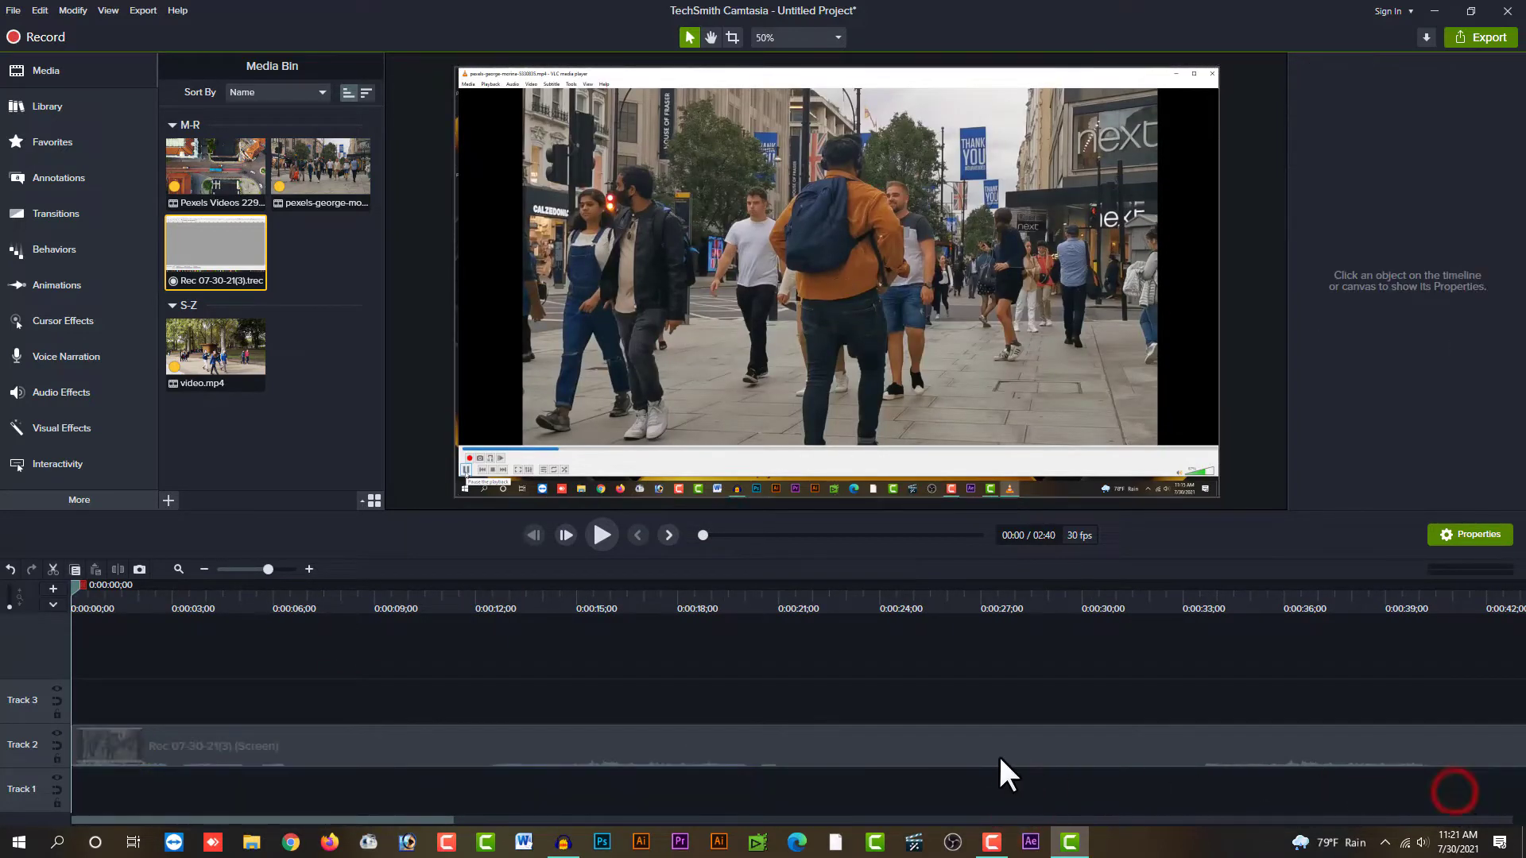
left_click_drag(998, 755, 990, 791)
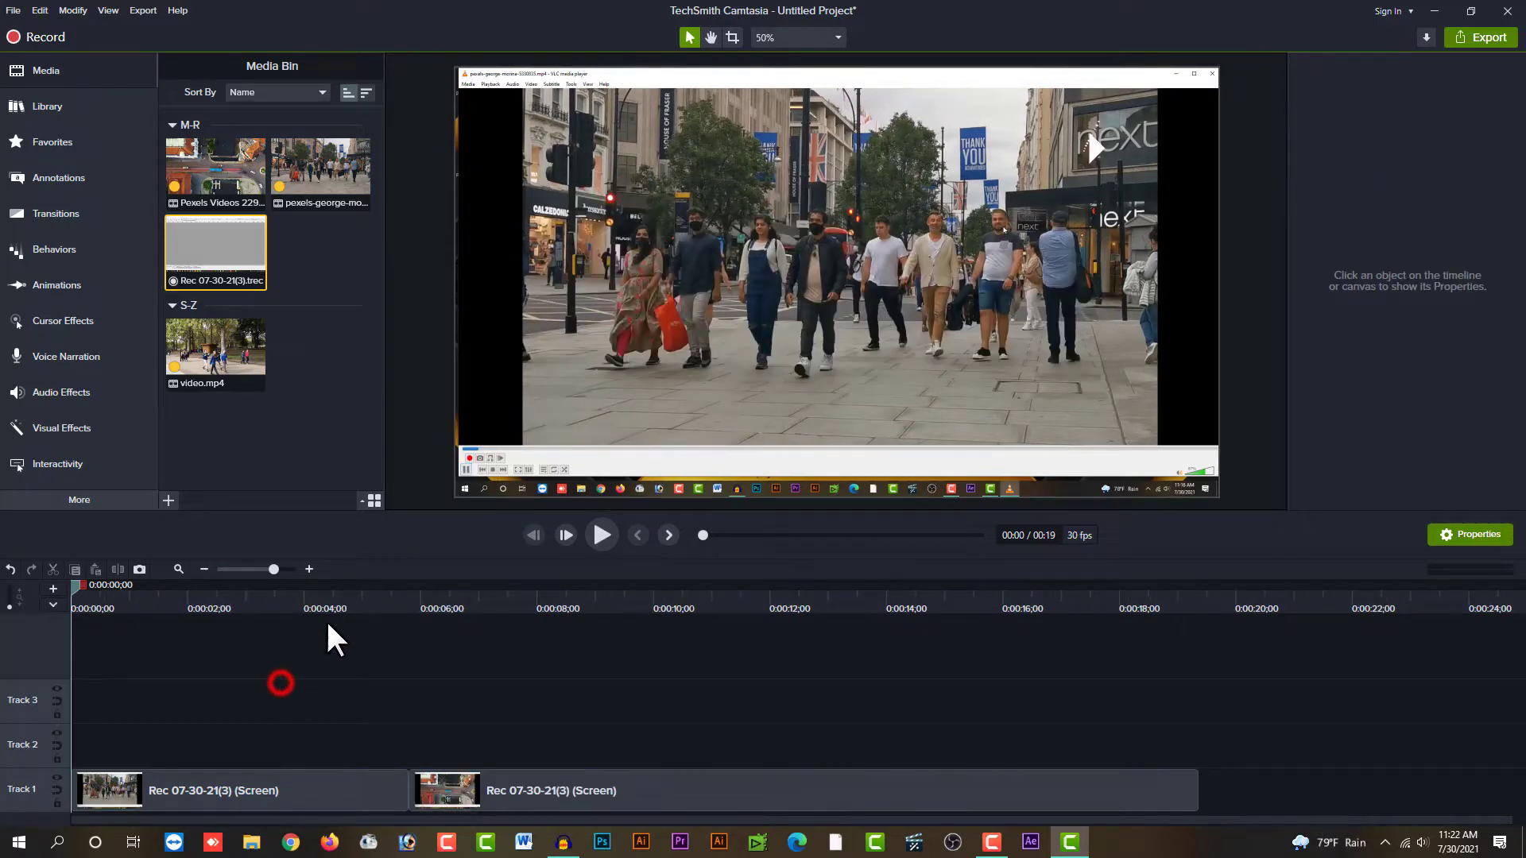
Preview the two screen recording clips from the start of the timeline to about 8 seconds
left_click_drag(313, 604, 72, 604)
left_click(350, 682)
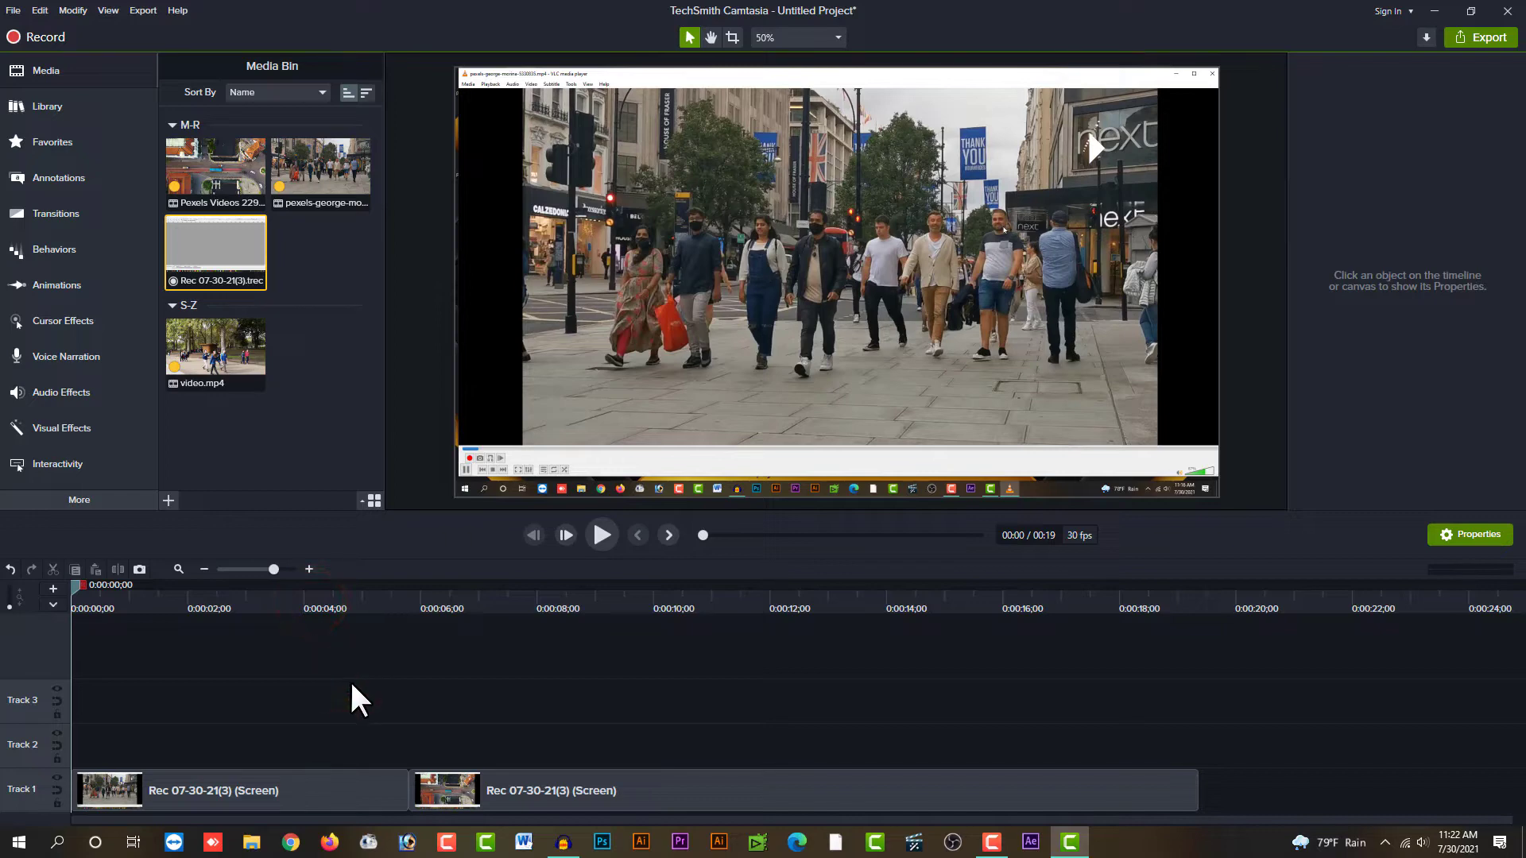
key("space")
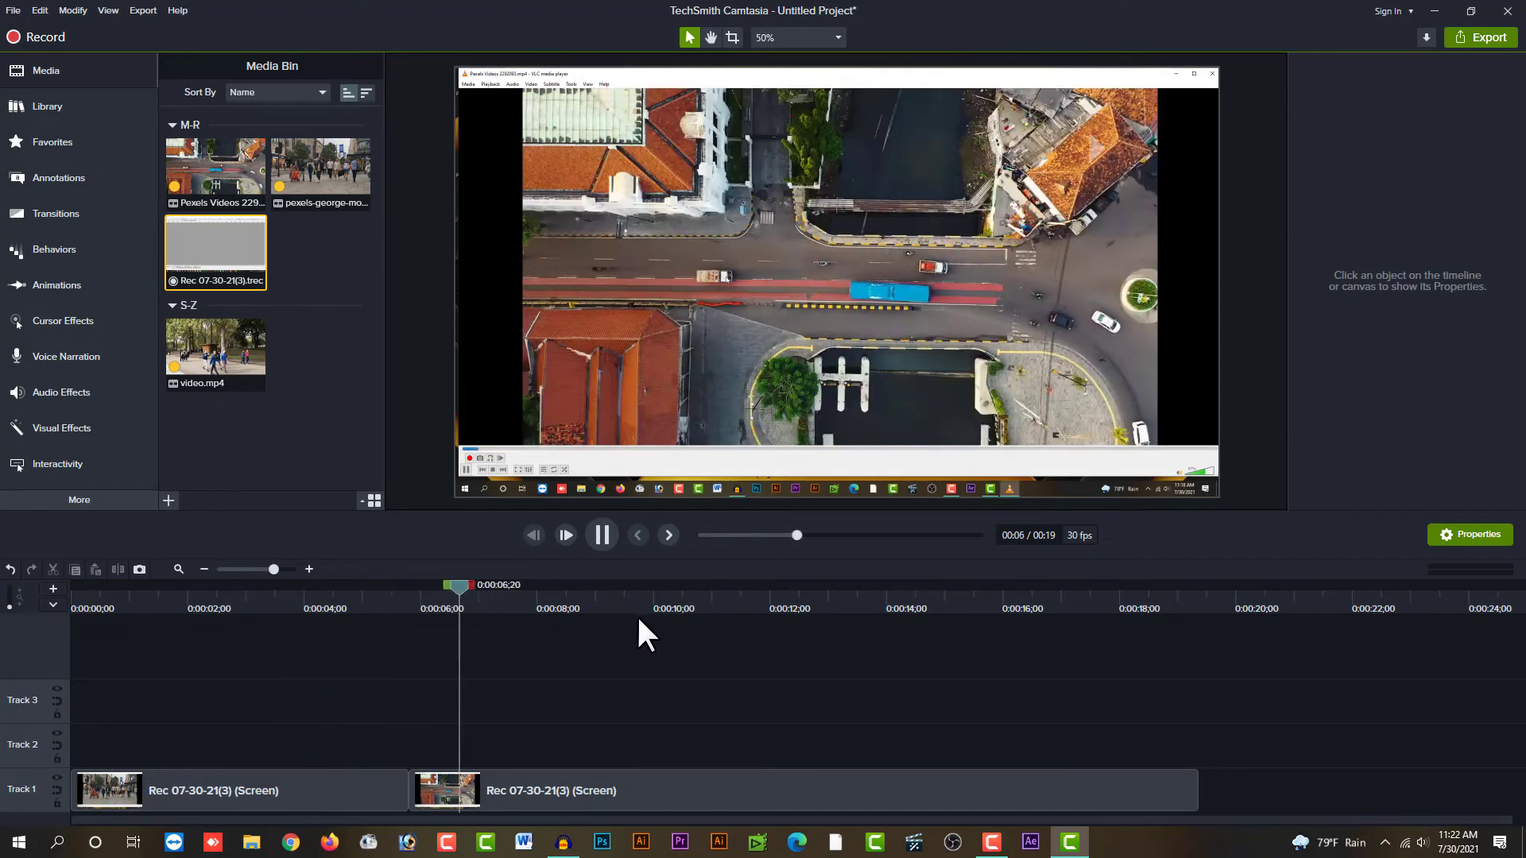
key("space")
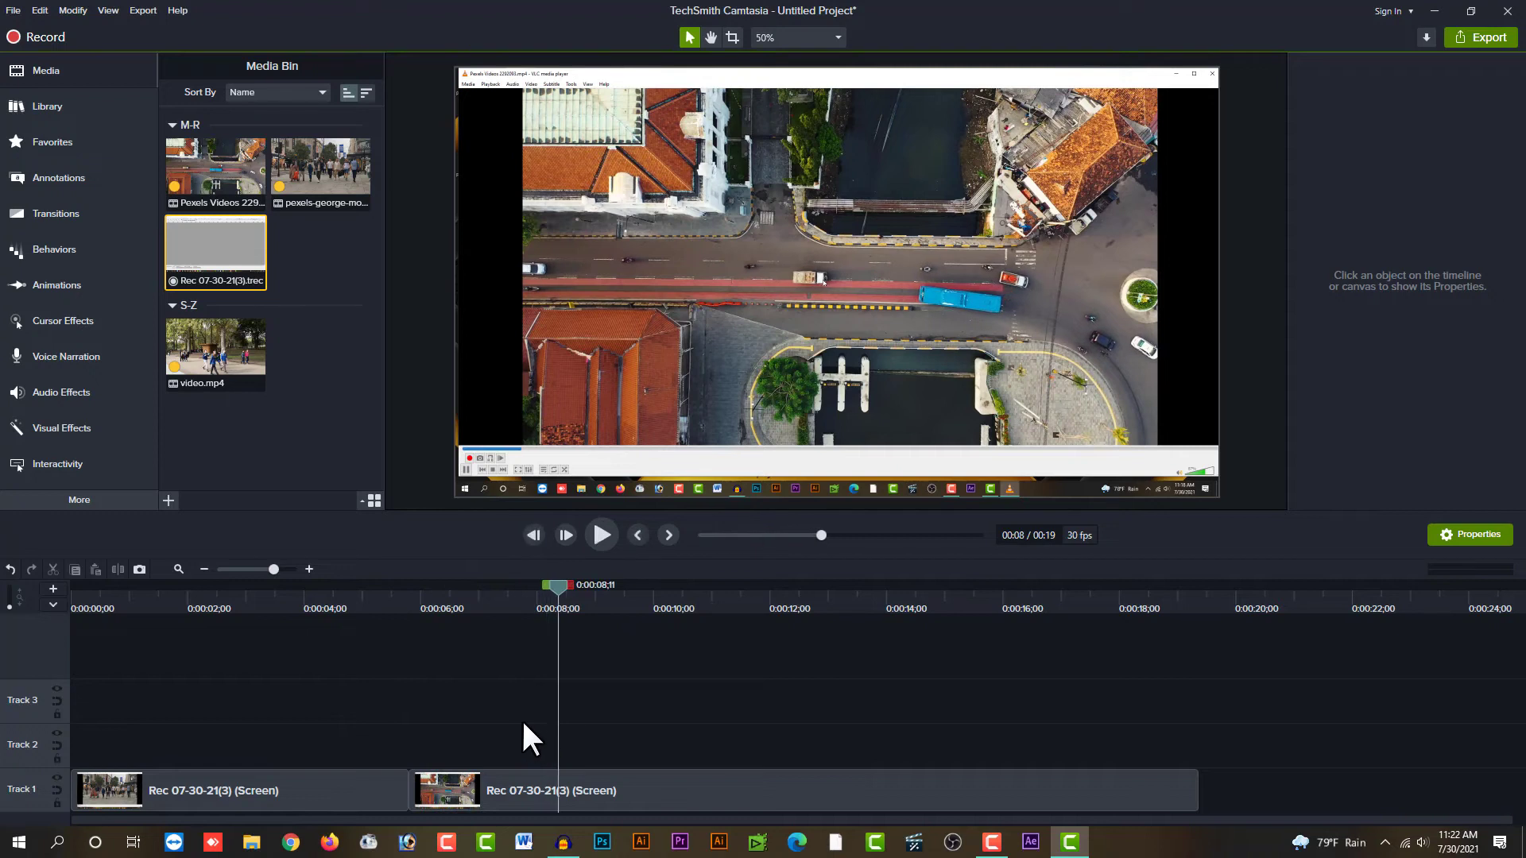
Enlarge the second recording clip to about 121% and reposition it so the aerial video fills the canvas
left_click_drag(542, 598, 605, 598)
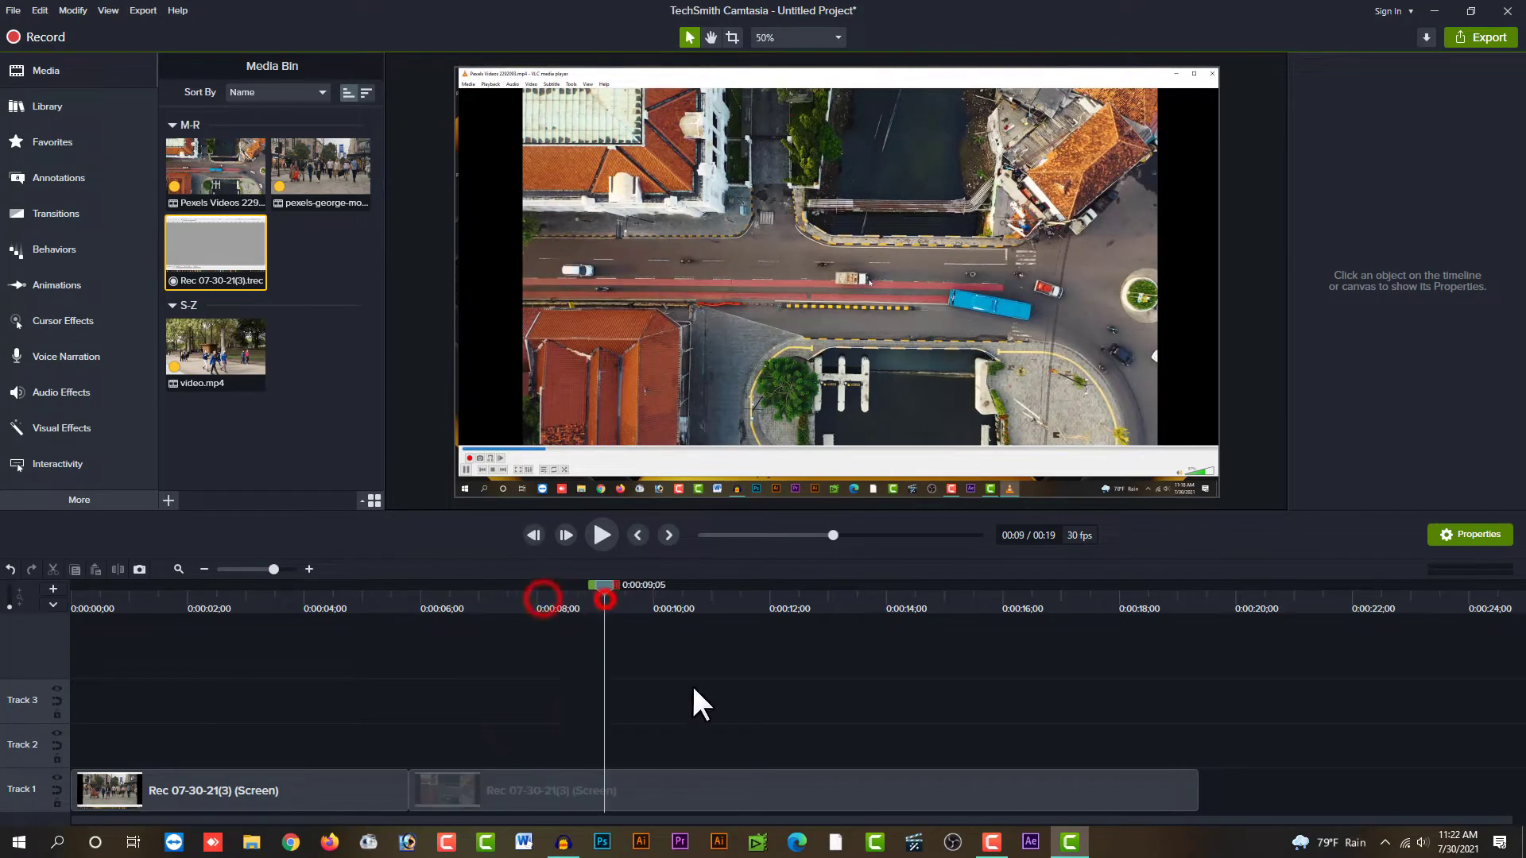
left_click(699, 795)
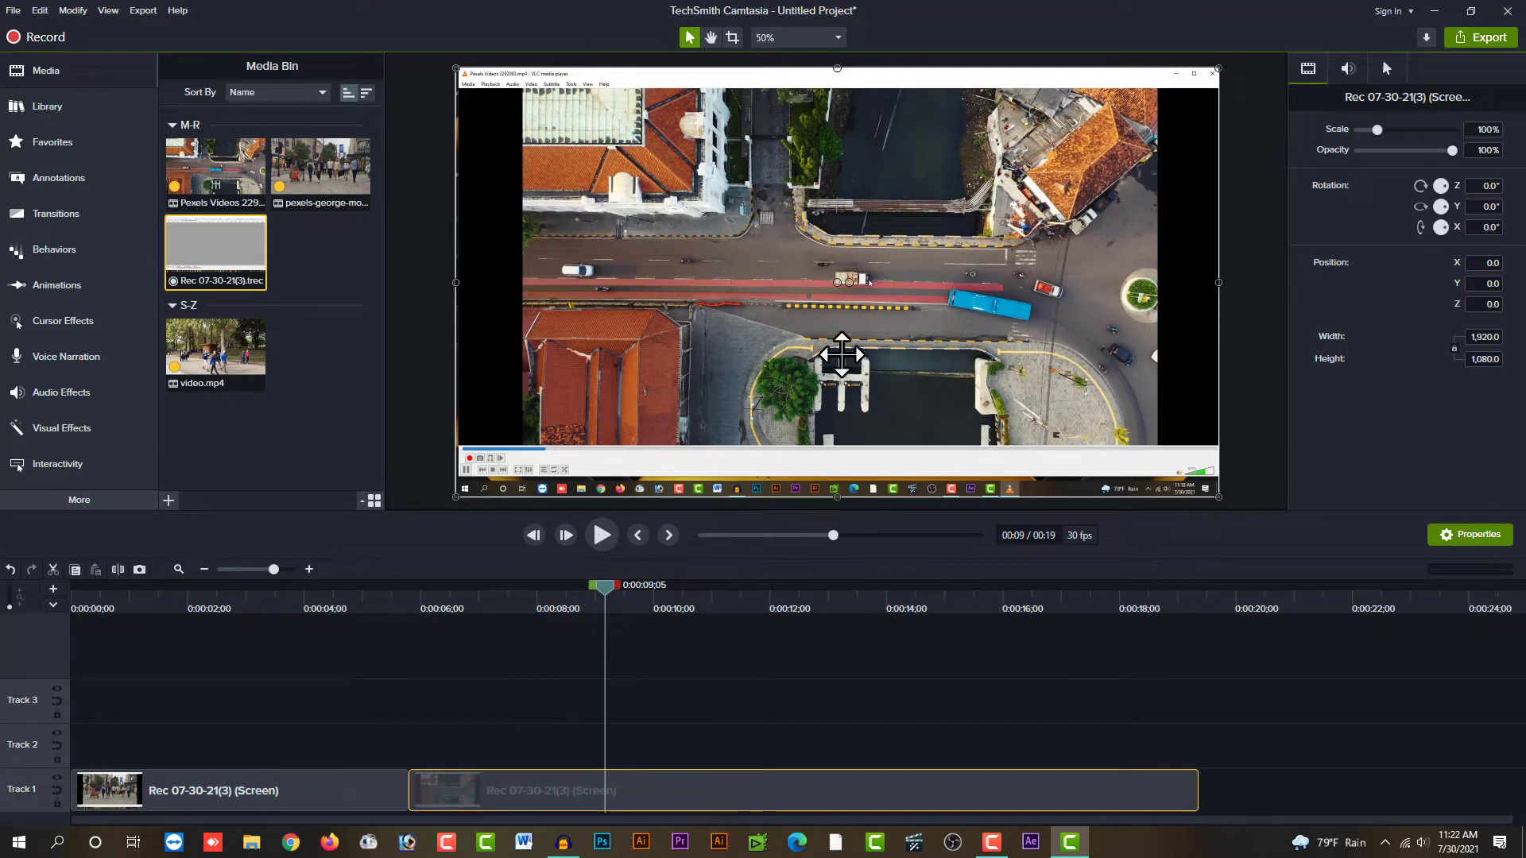
left_click_drag(1220, 498, 1261, 562)
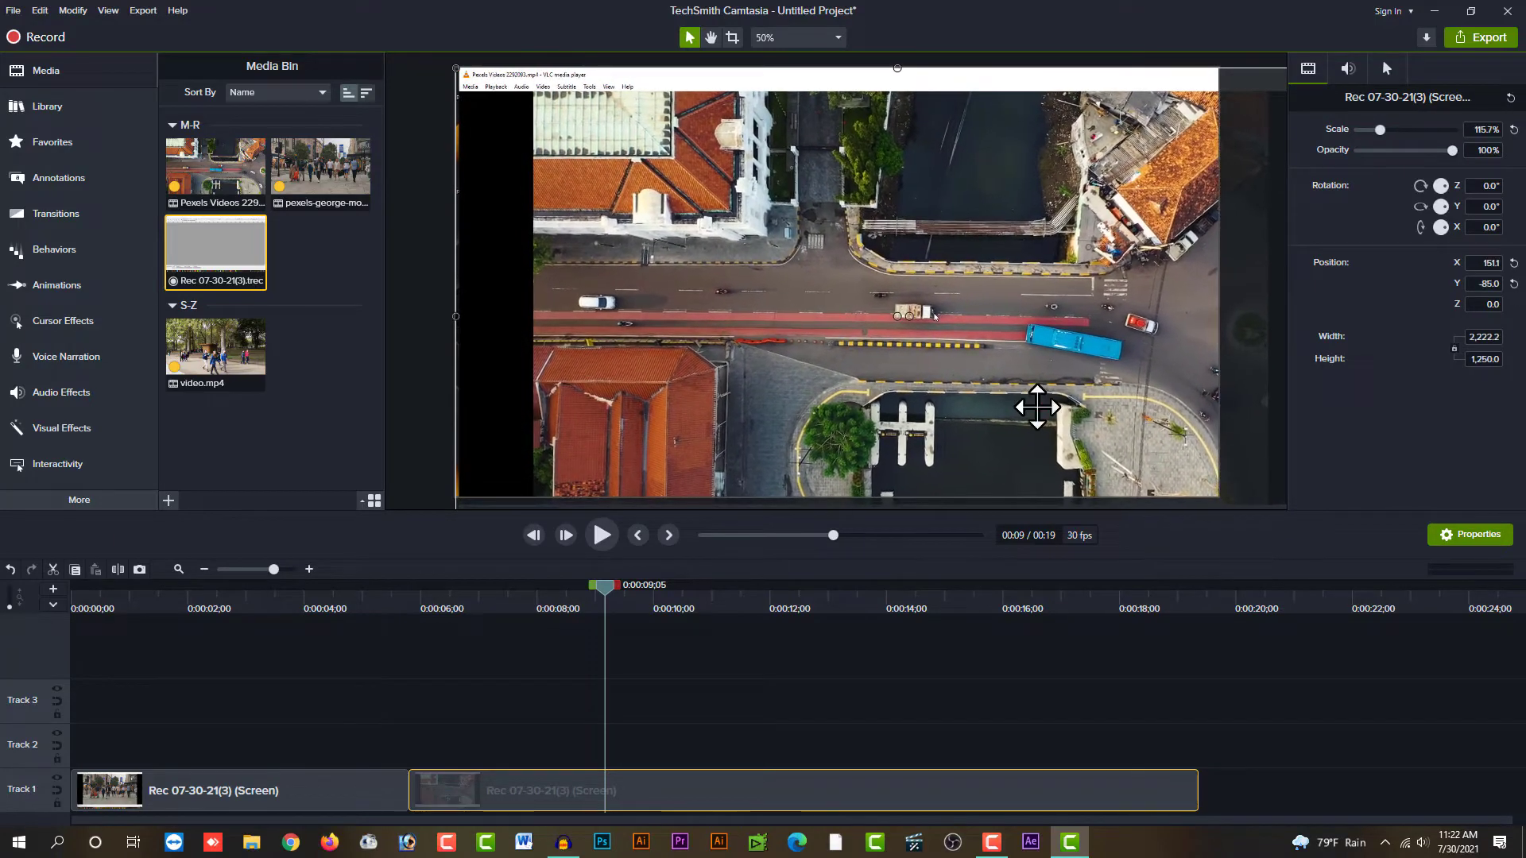
left_click_drag(1036, 403, 990, 401)
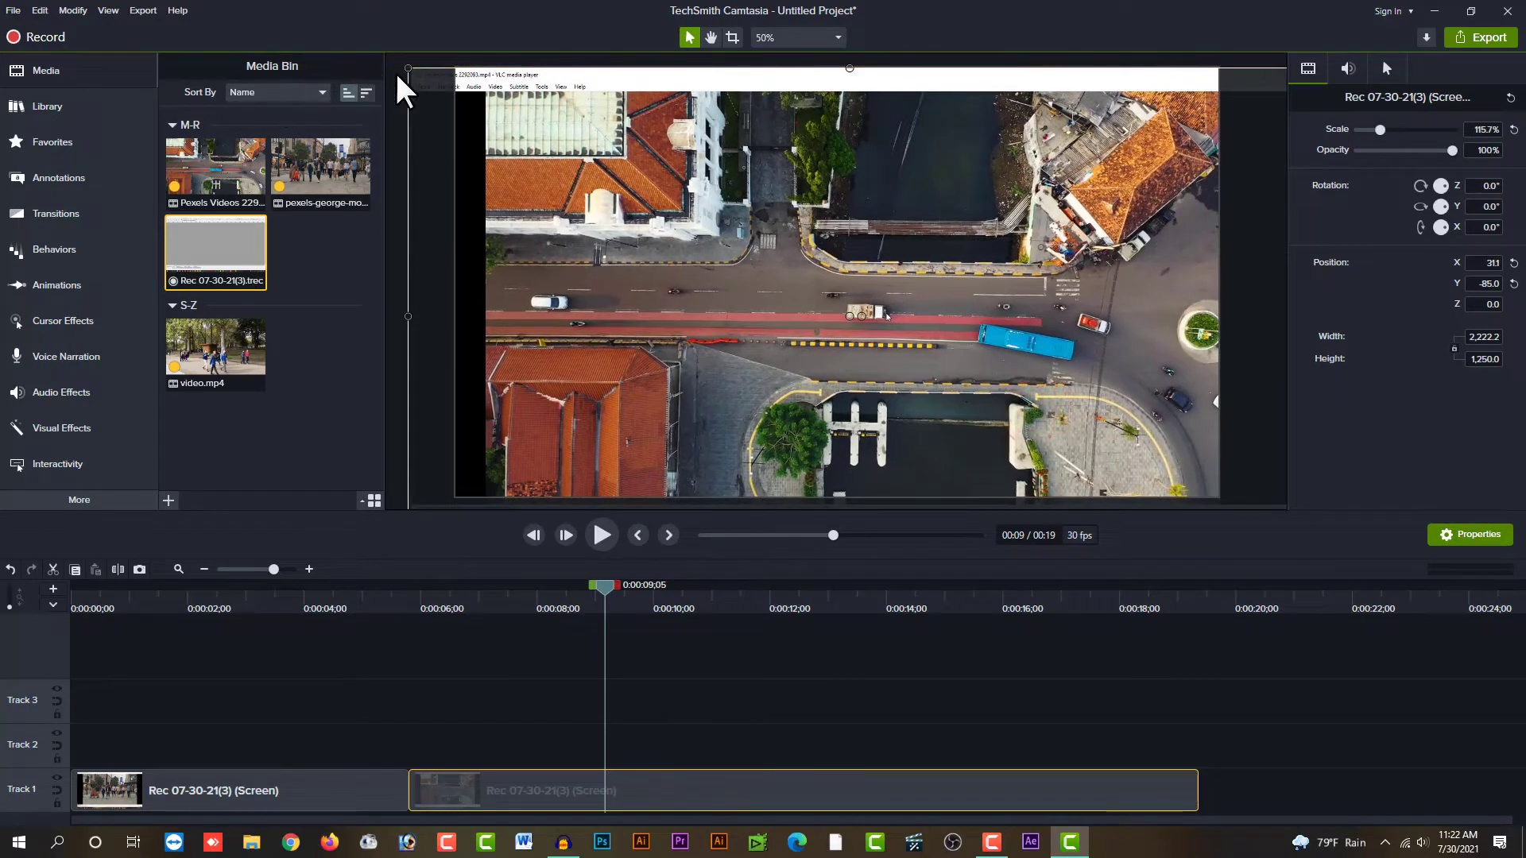
left_click_drag(408, 69, 357, 51)
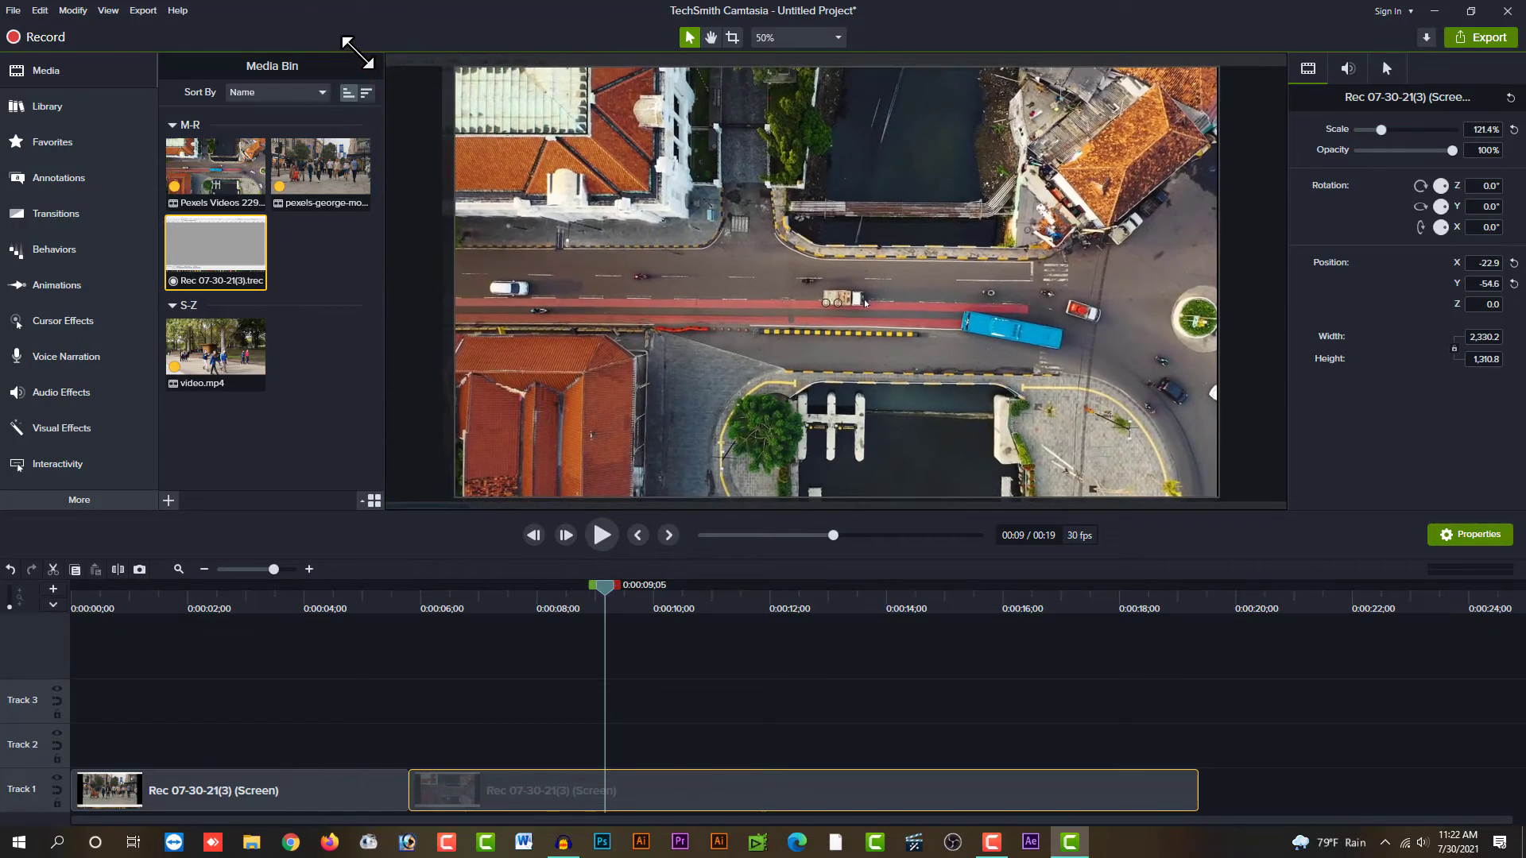
Enlarge the first recording clip to about 122% and reposition it so the street video fills the canvas
left_click(238, 586)
left_click(242, 786)
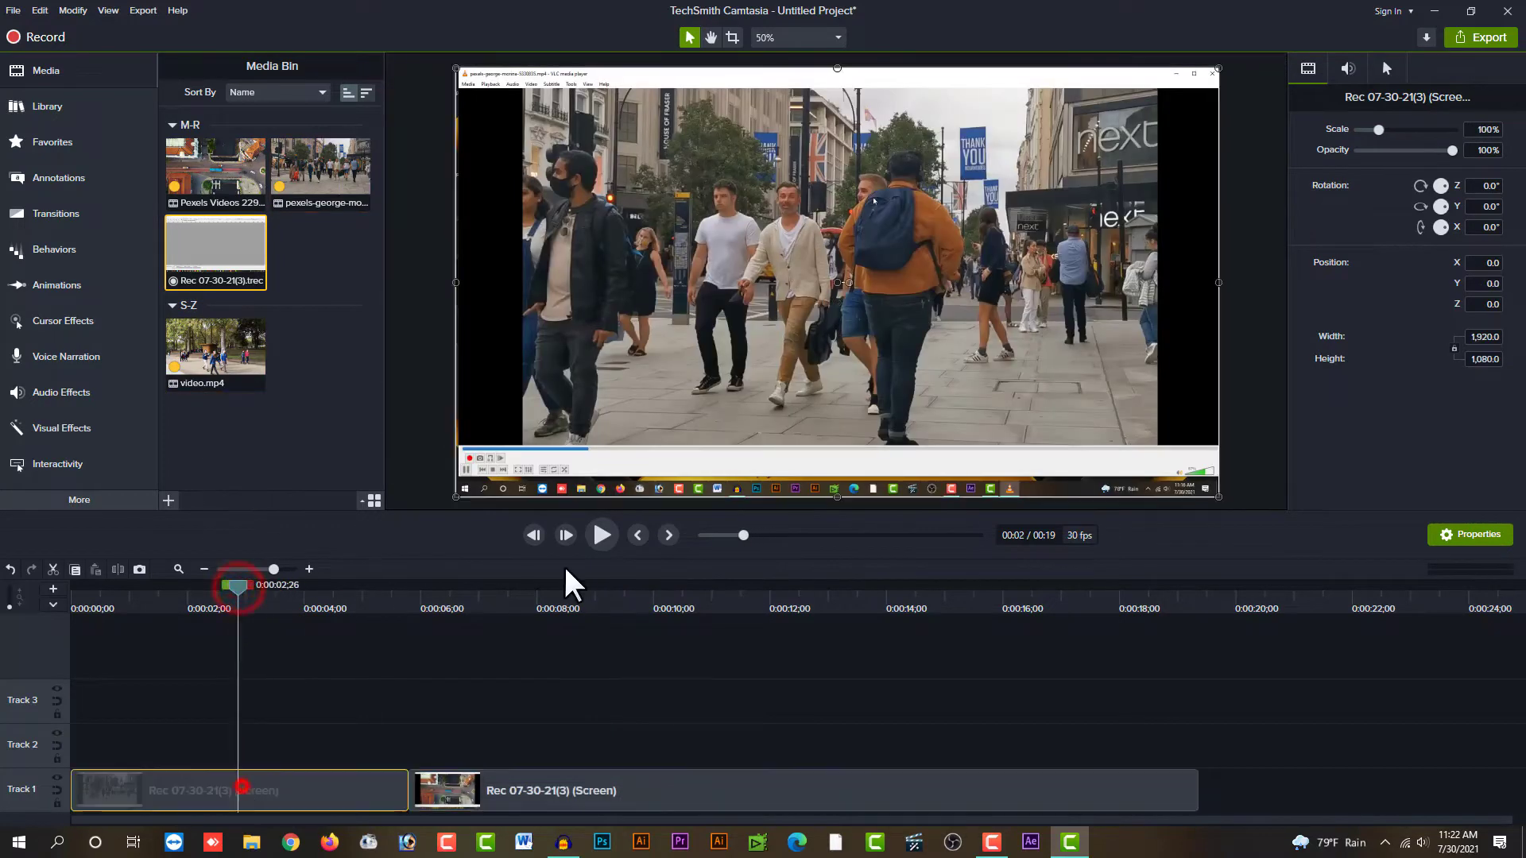
left_click_drag(1219, 497, 1274, 595)
left_click_drag(1053, 349, 901, 352)
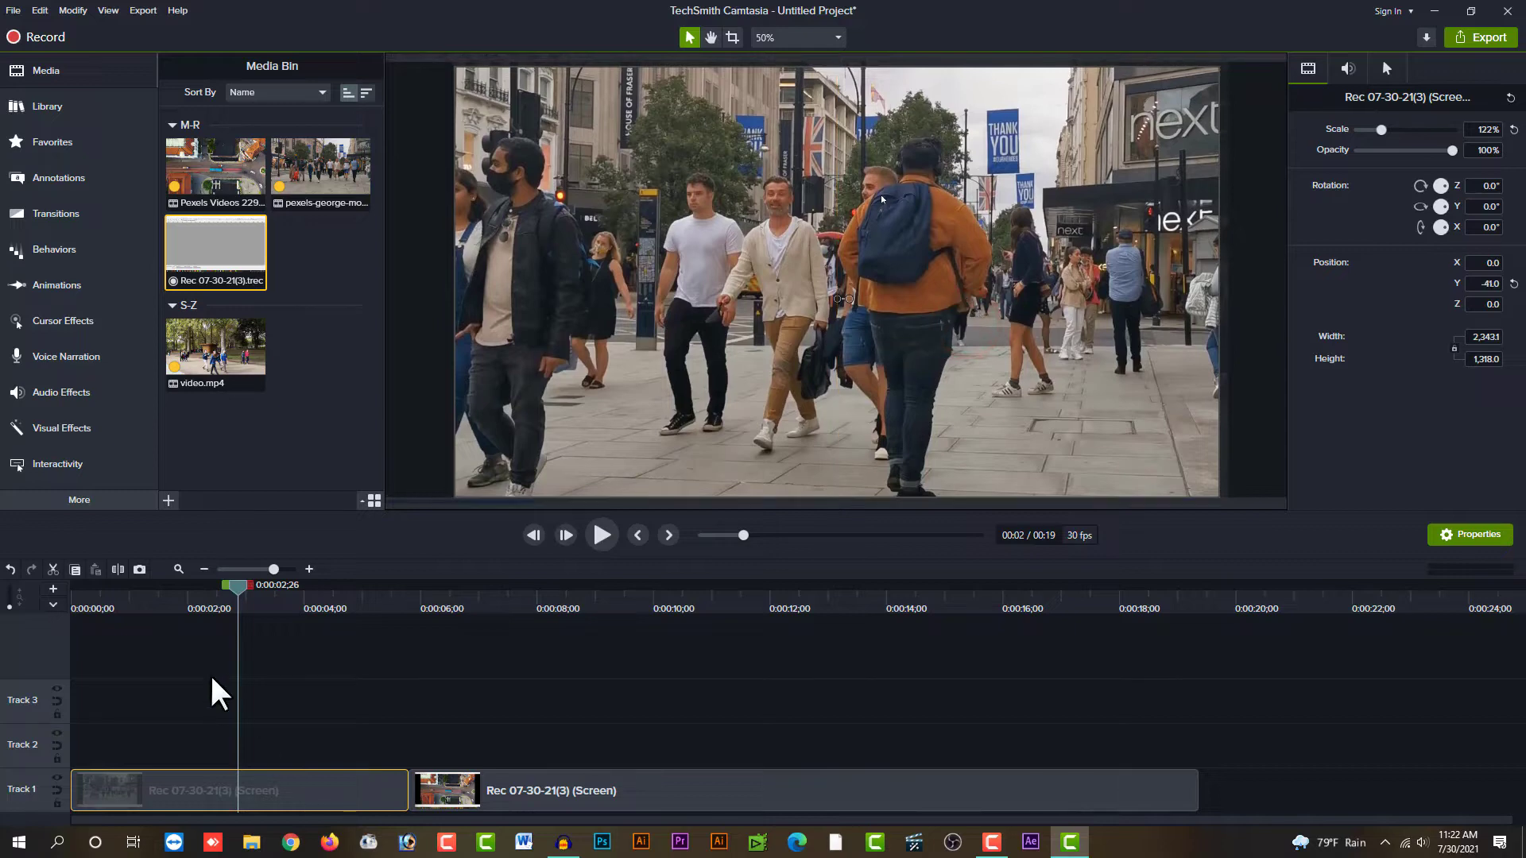
Preview the enlarged street clip from the timeline start to about 0:00:01;21
left_click_drag(220, 589, 41, 620)
scroll(385, 695, "up", 1)
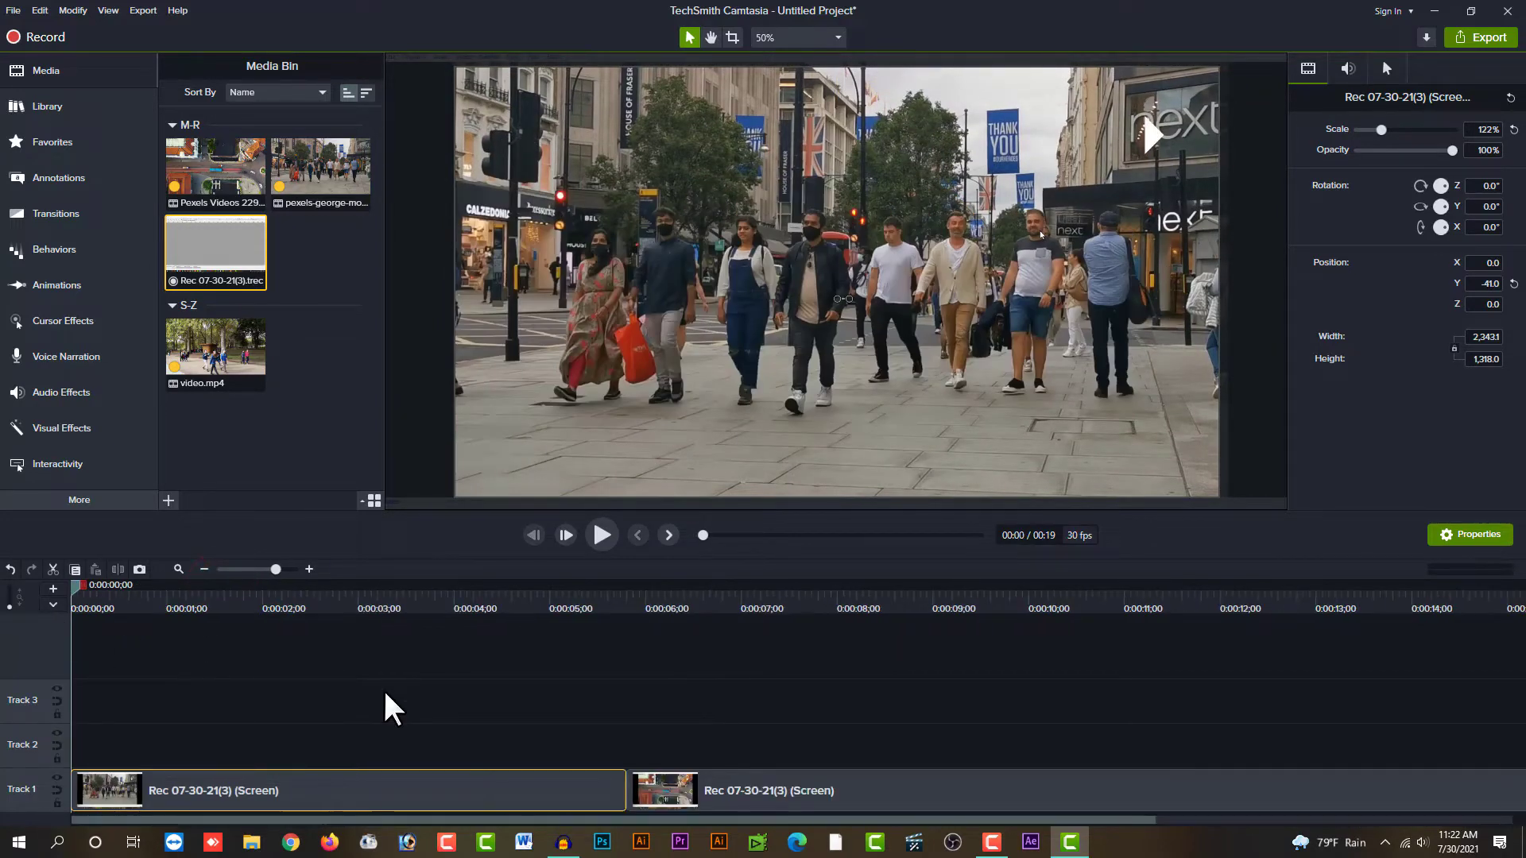
key("space")
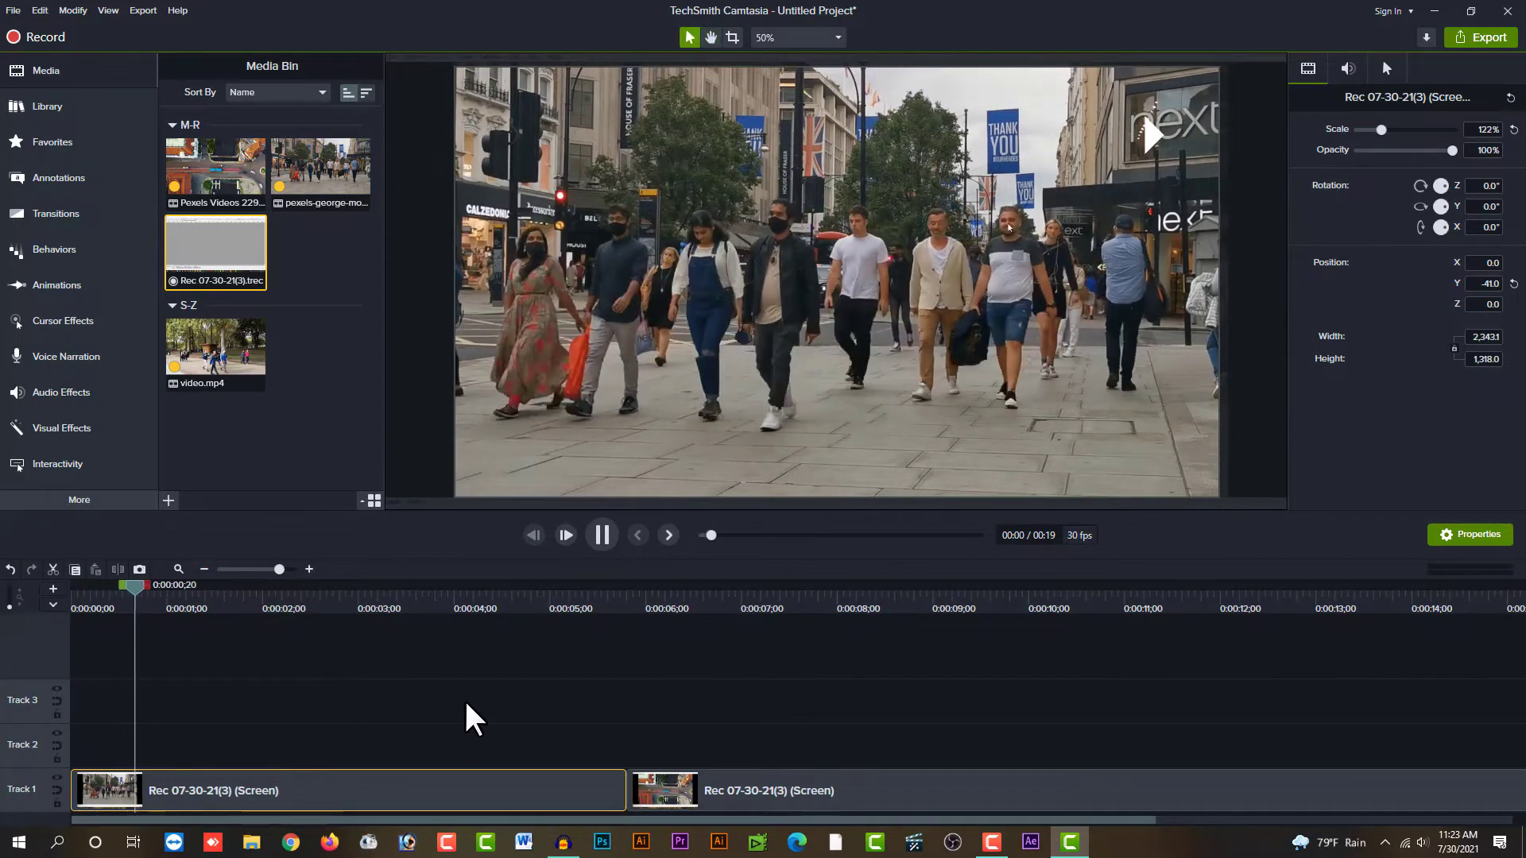
key("space")
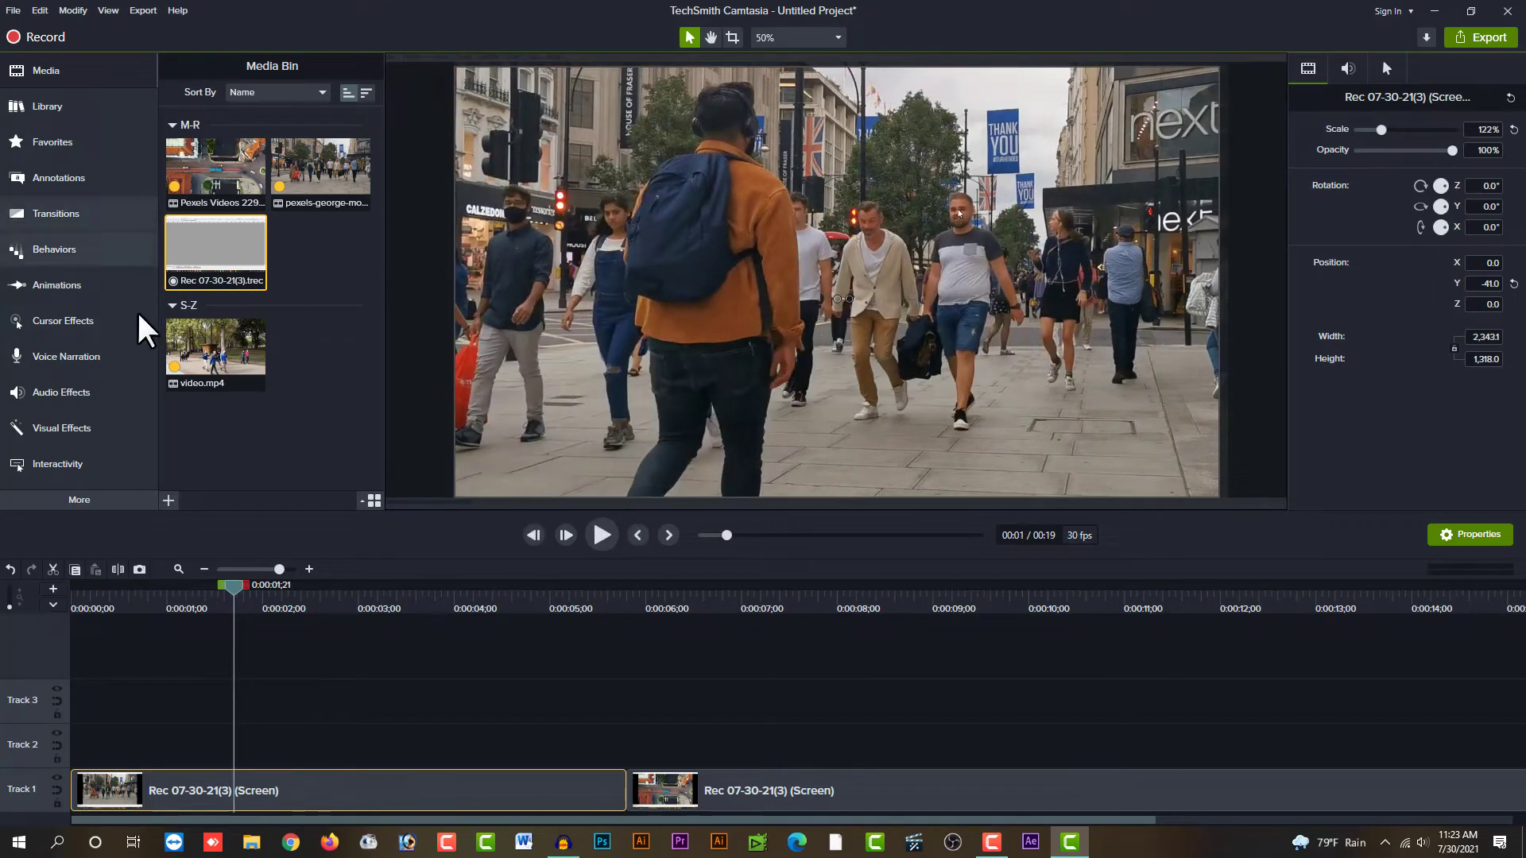
Apply the Spotlight cursor effect to the first recording clip on Track 1
left_click(53, 325)
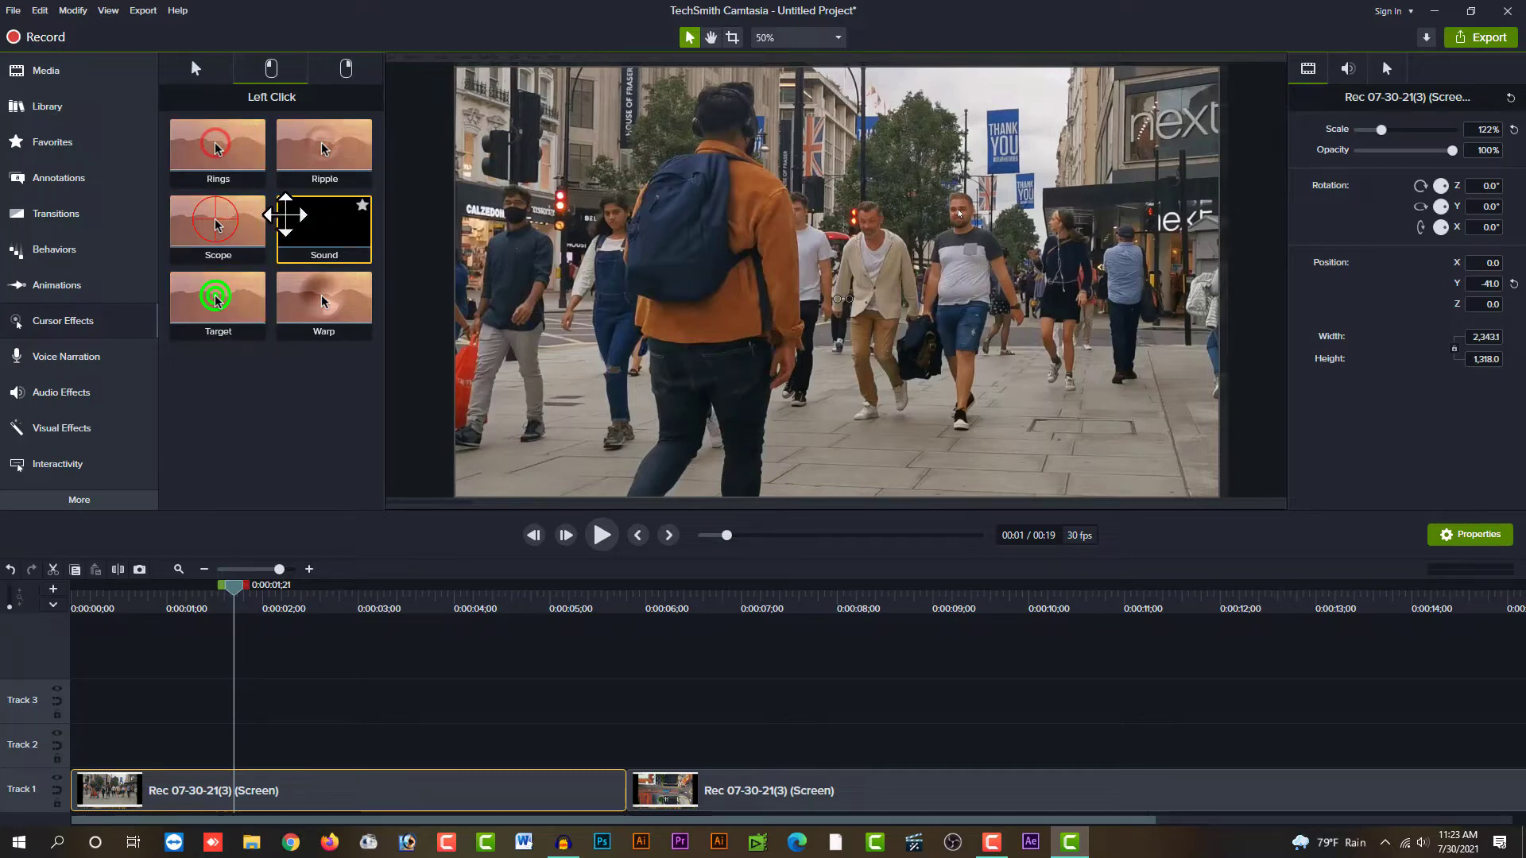
left_click(194, 68)
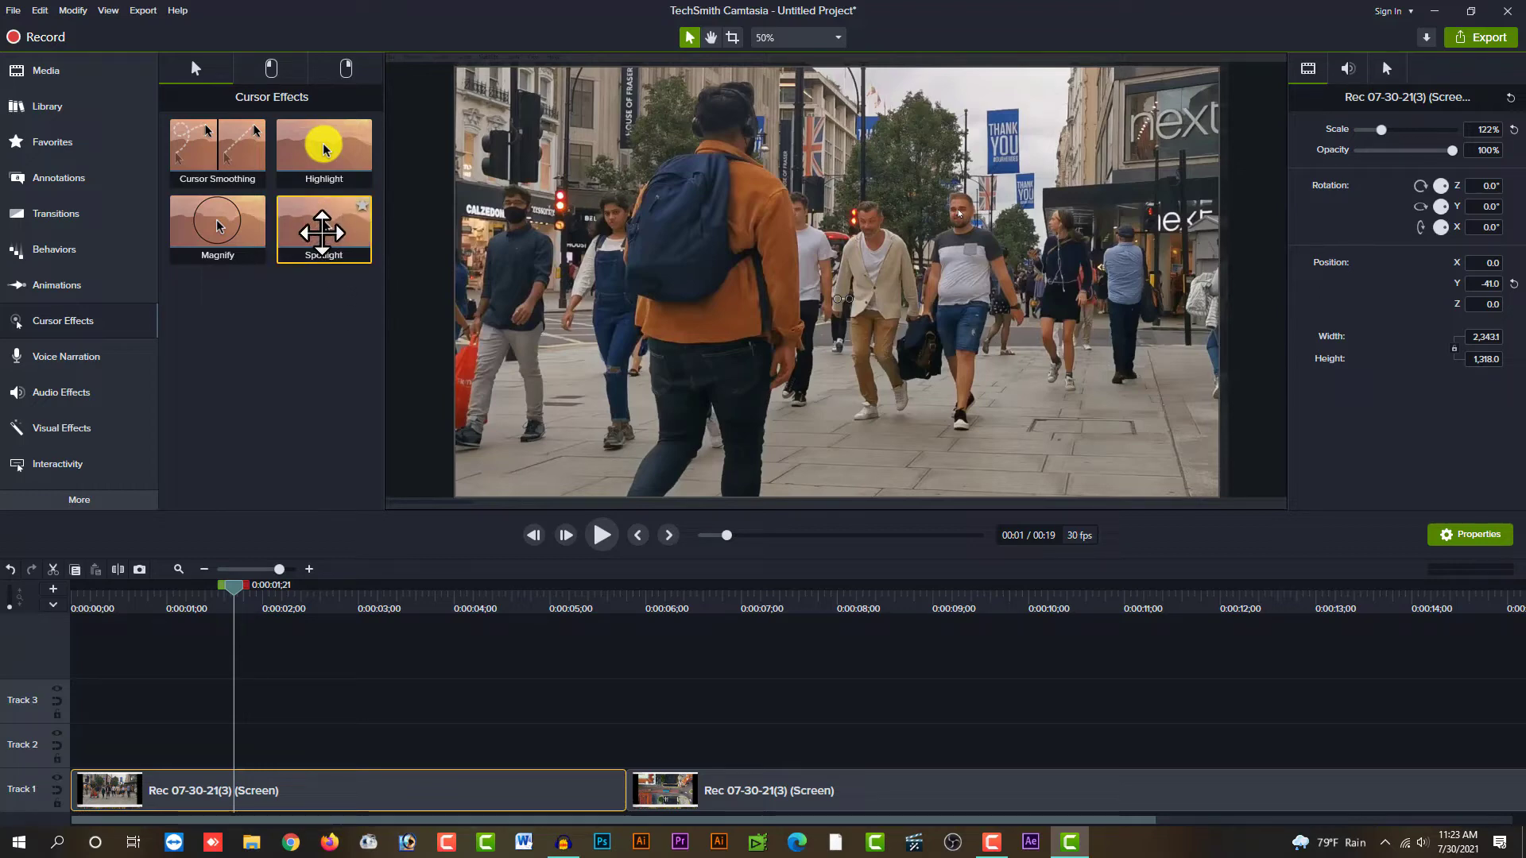
left_click_drag(322, 232, 255, 807)
left_click(386, 723)
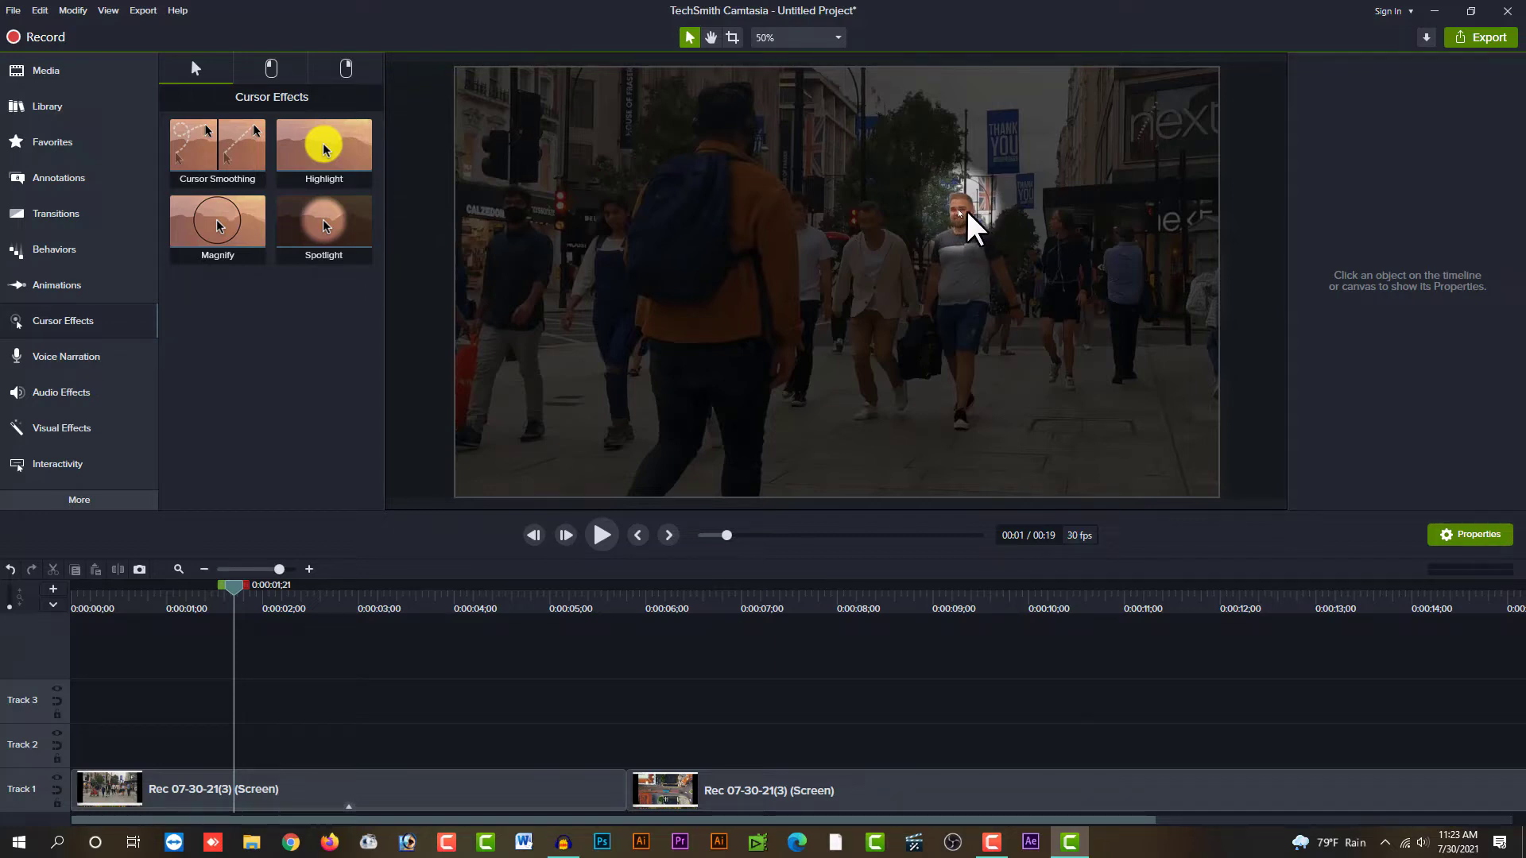
Play the first recording clip to about 0:00:05;03, and replay it from 0:00:02;14 to check the spotlight on the walking man
key("space")
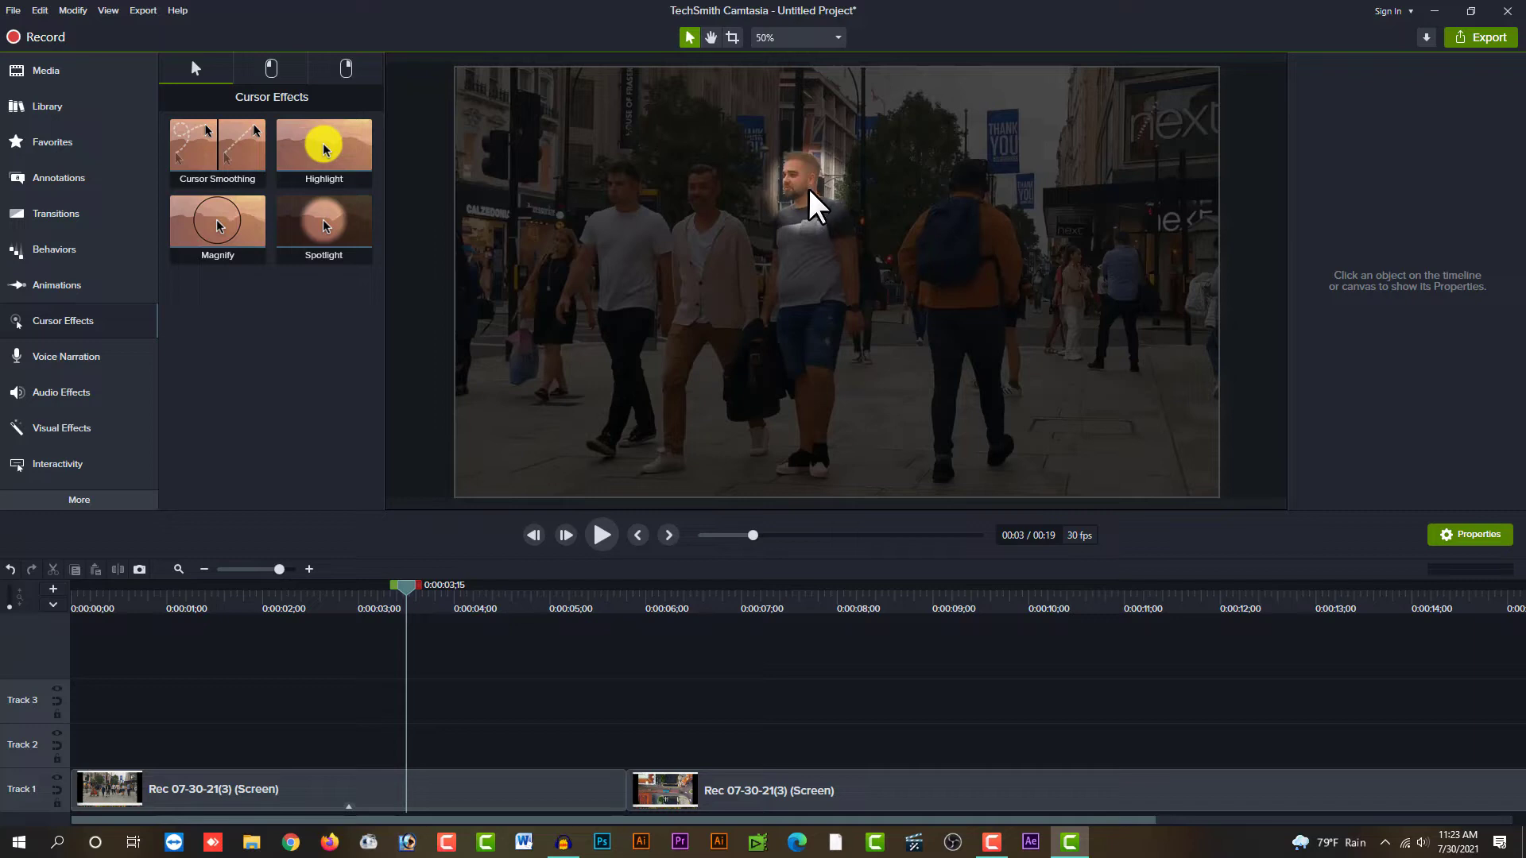
key("space")
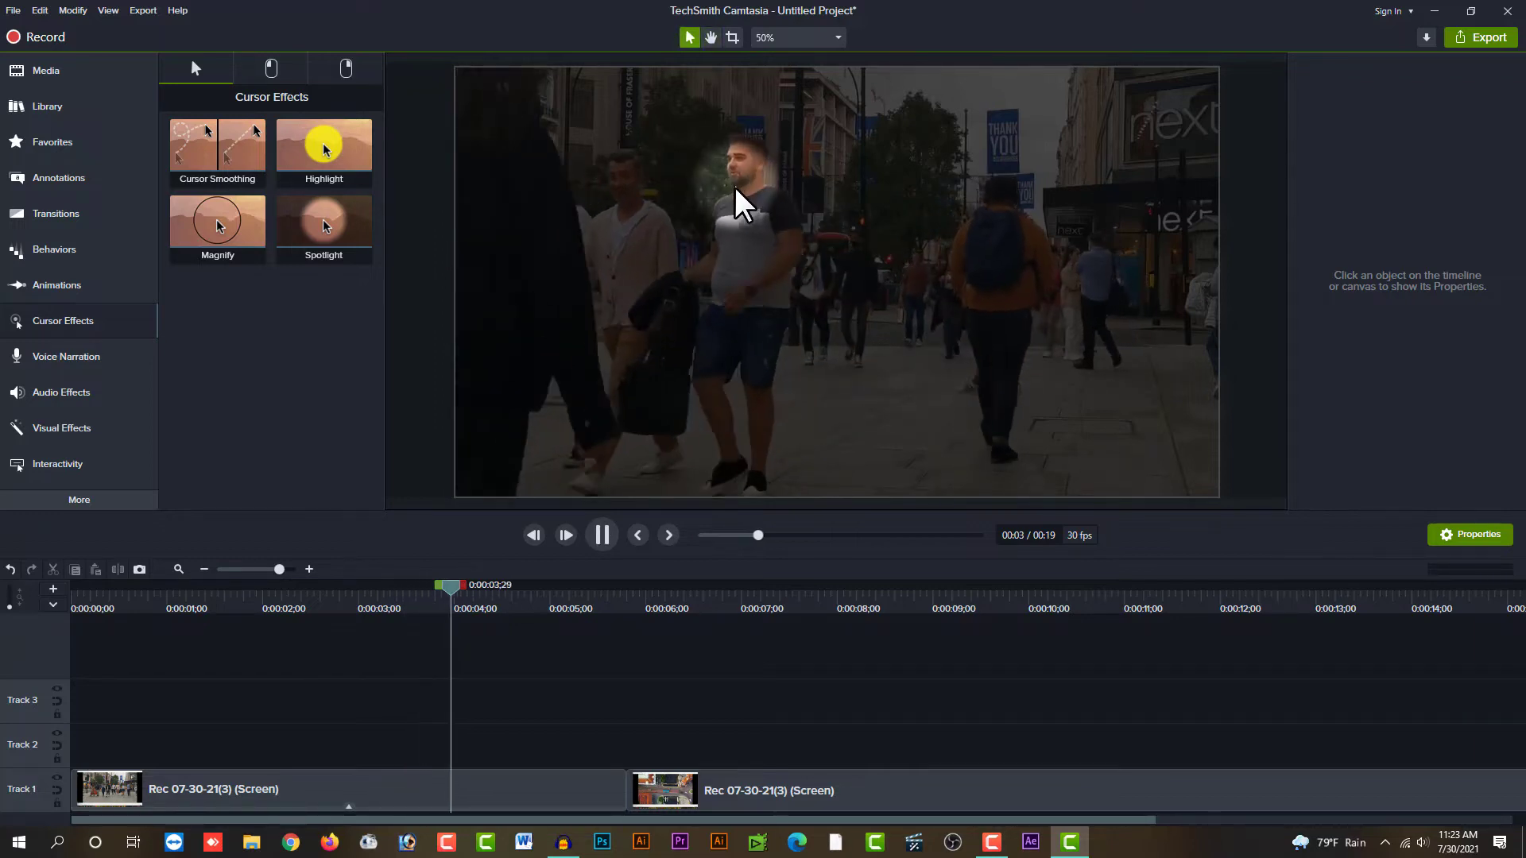
key("space")
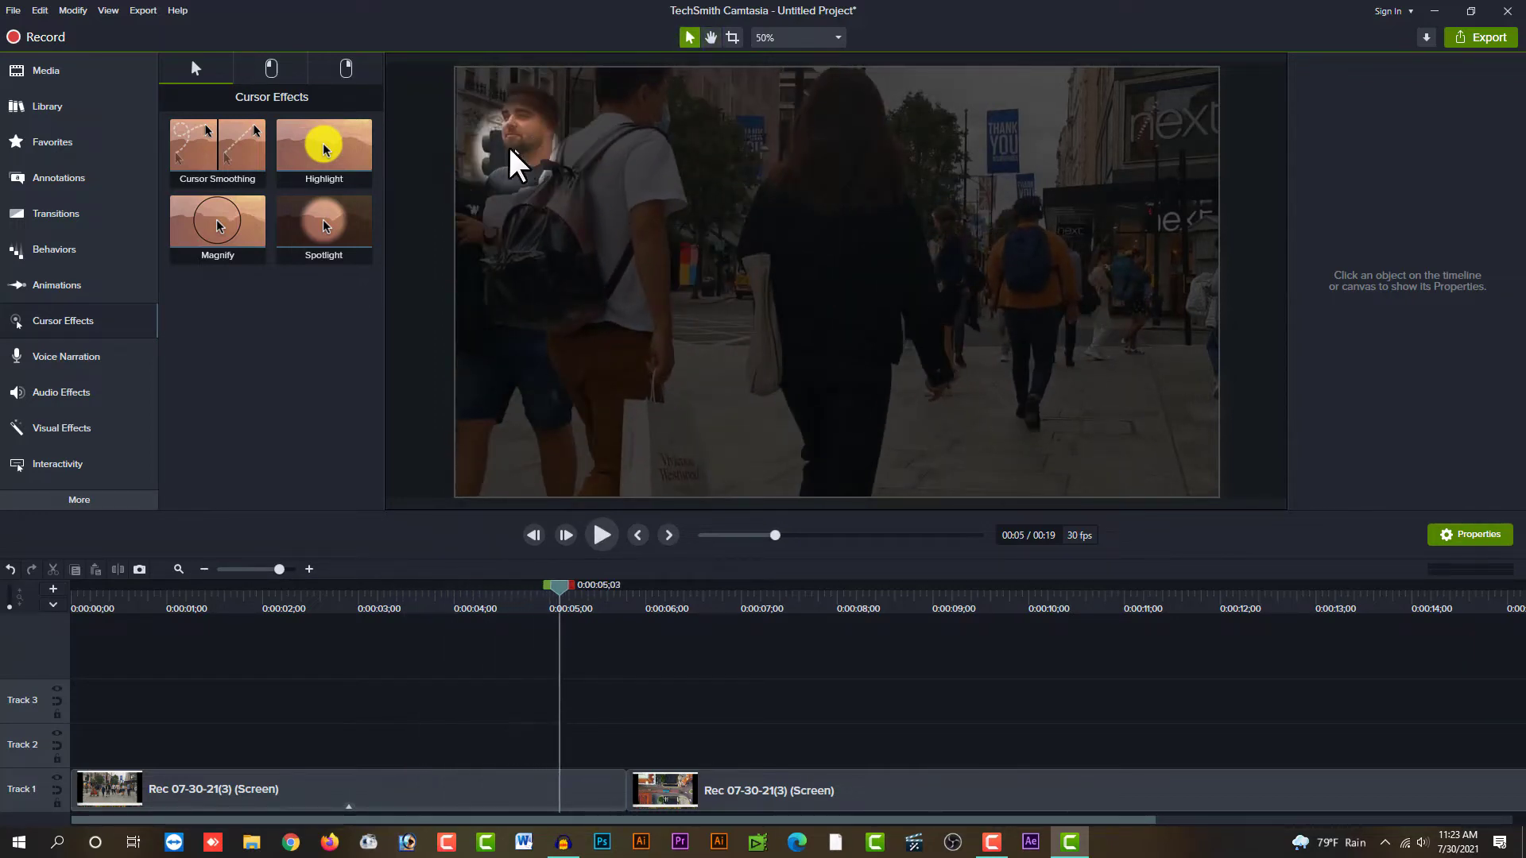
left_click(307, 604)
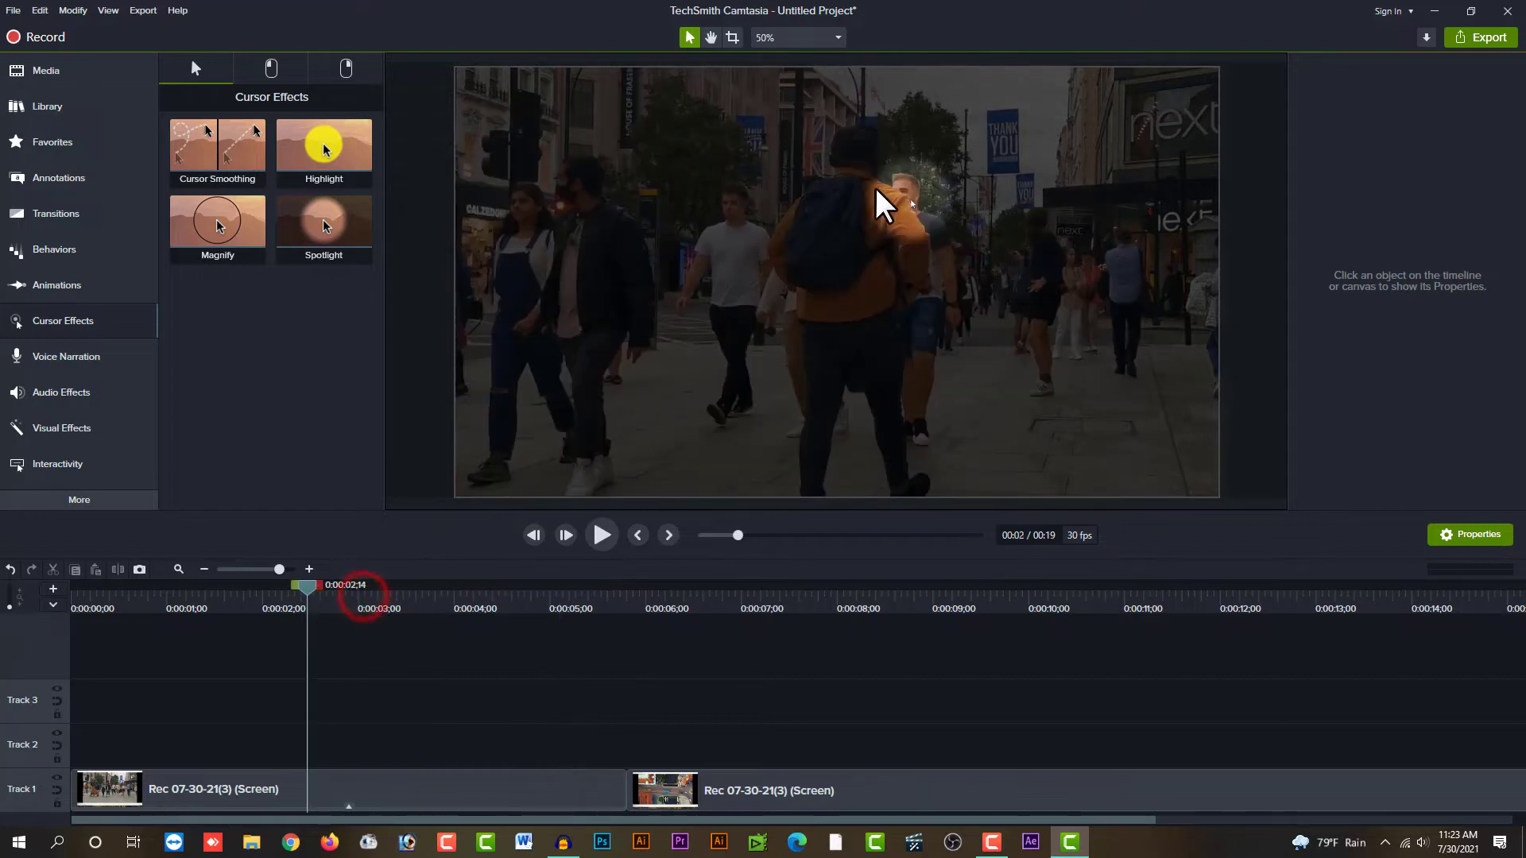
key("space")
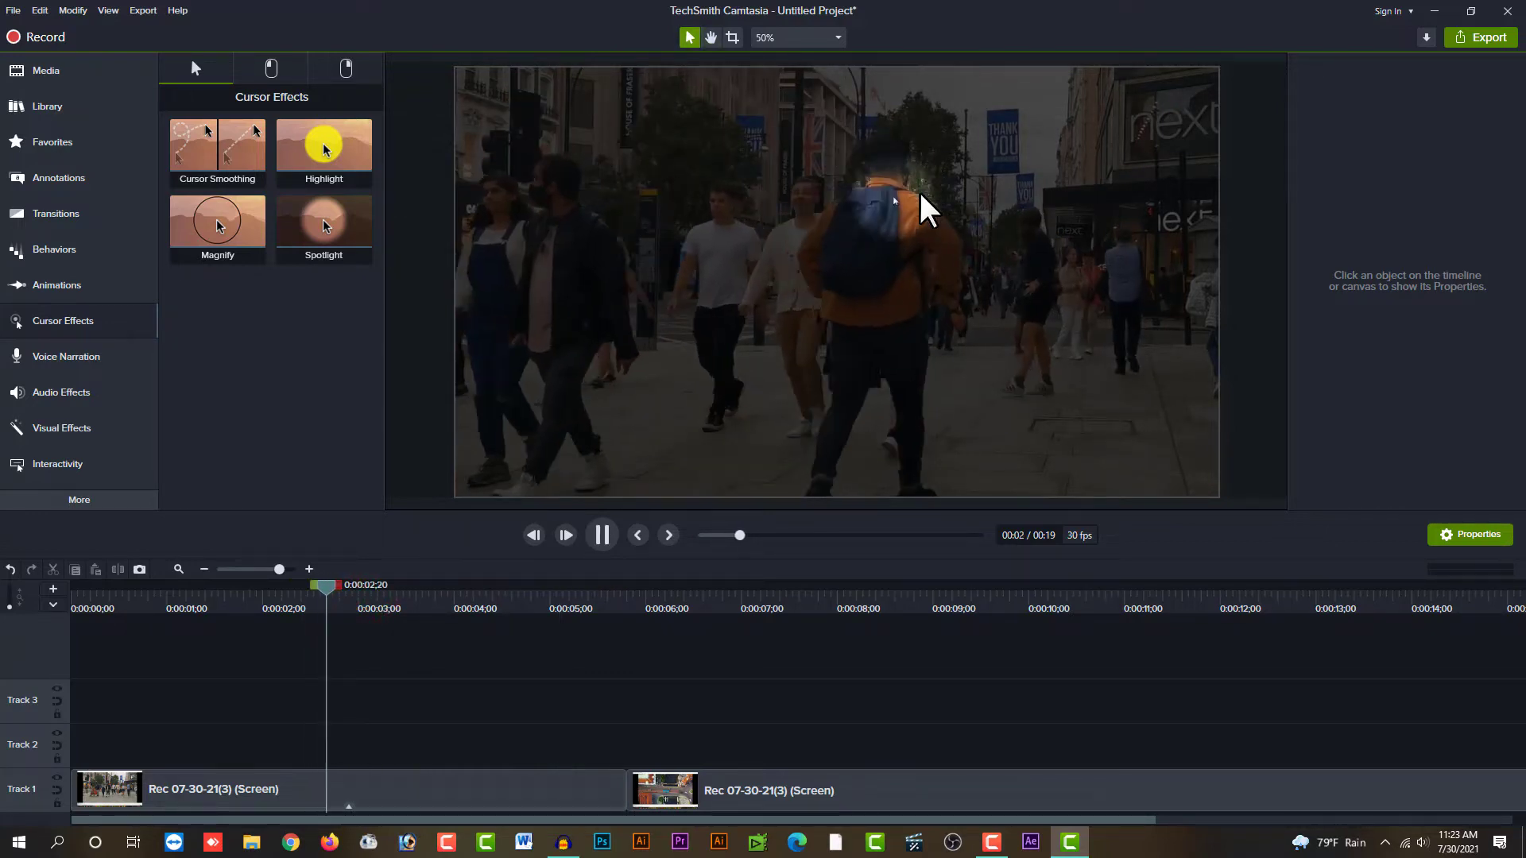
key("space")
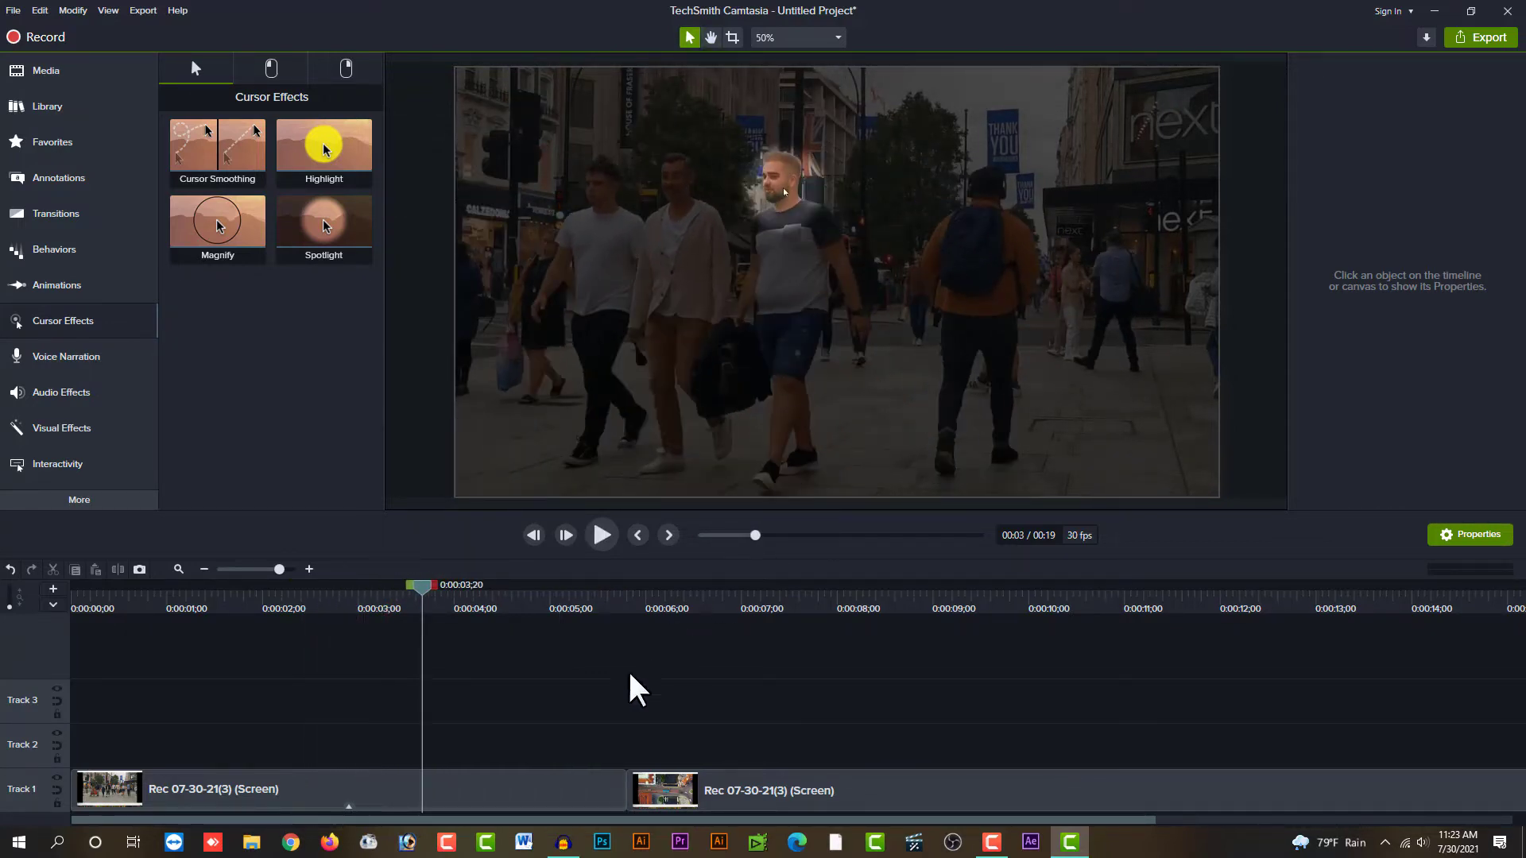
Hide the recorded cursor in the first recording clip by setting its cursor opacity to 0%
left_click_drag(636, 689, 384, 779)
left_click(422, 708)
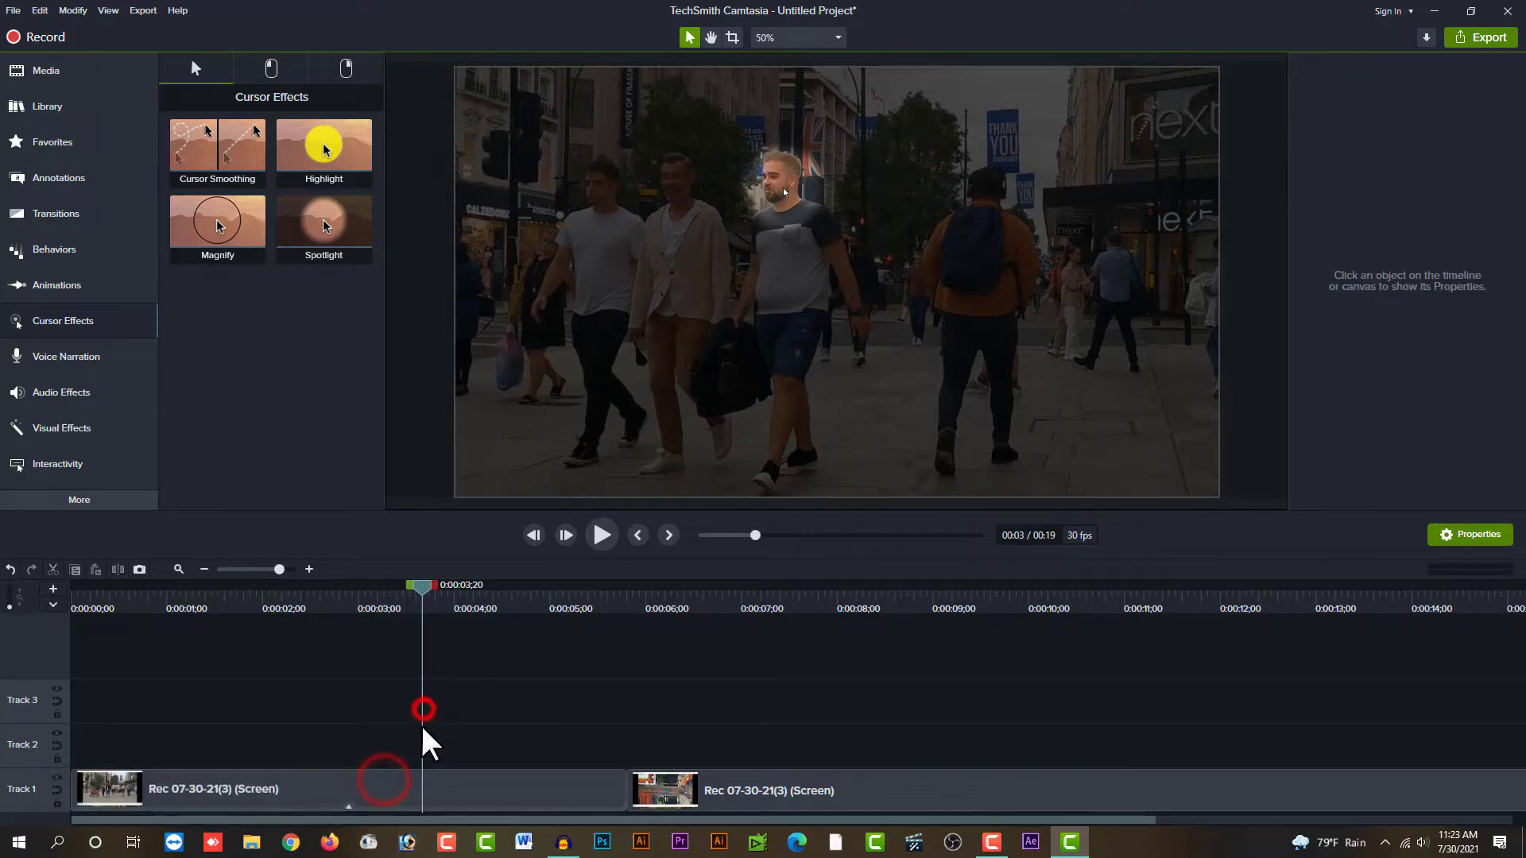
left_click(398, 801)
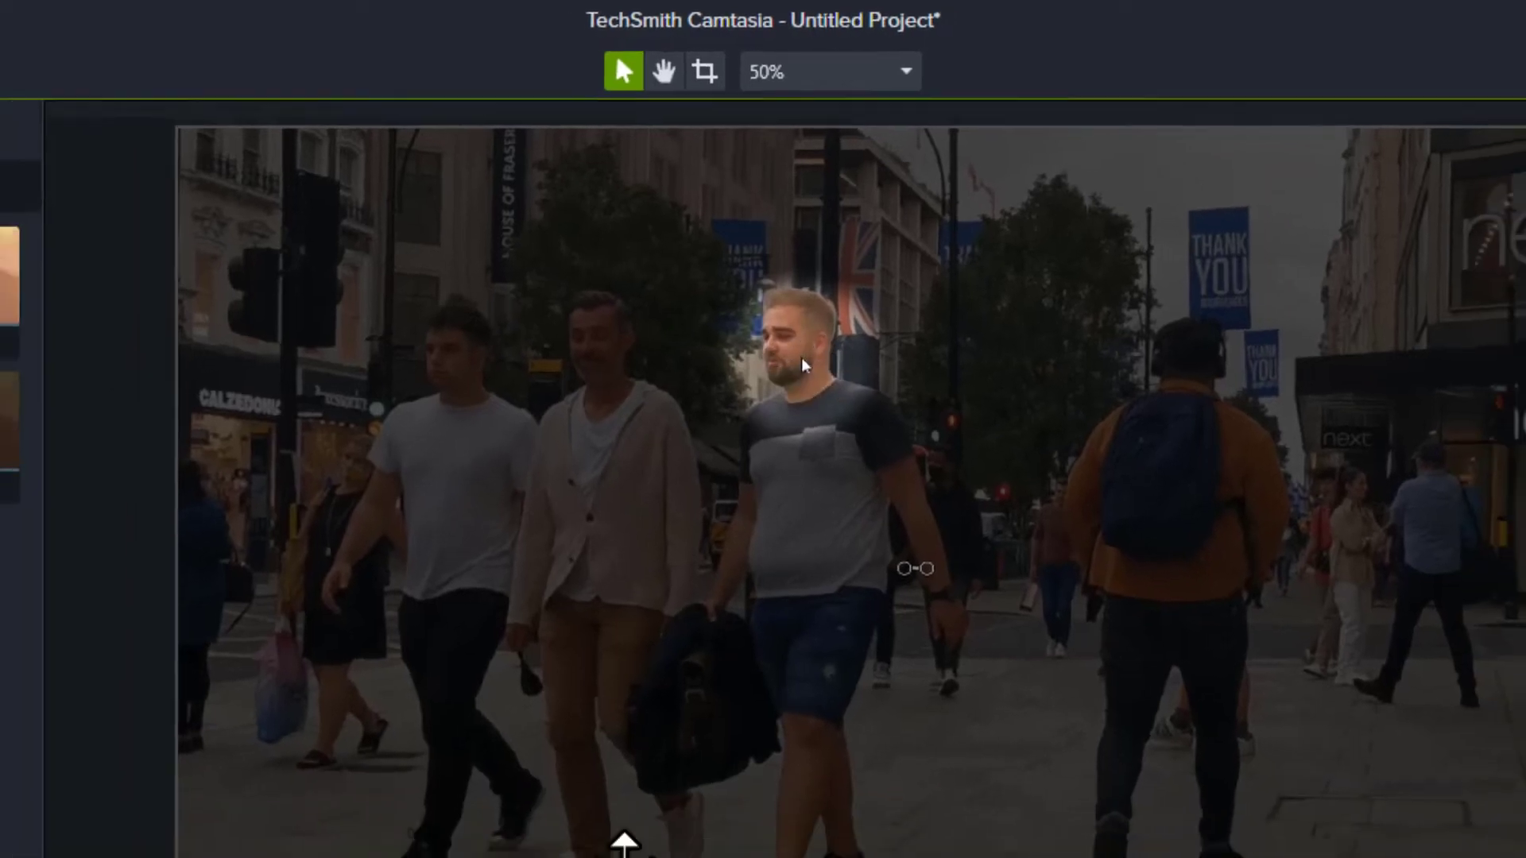
left_click(590, 733)
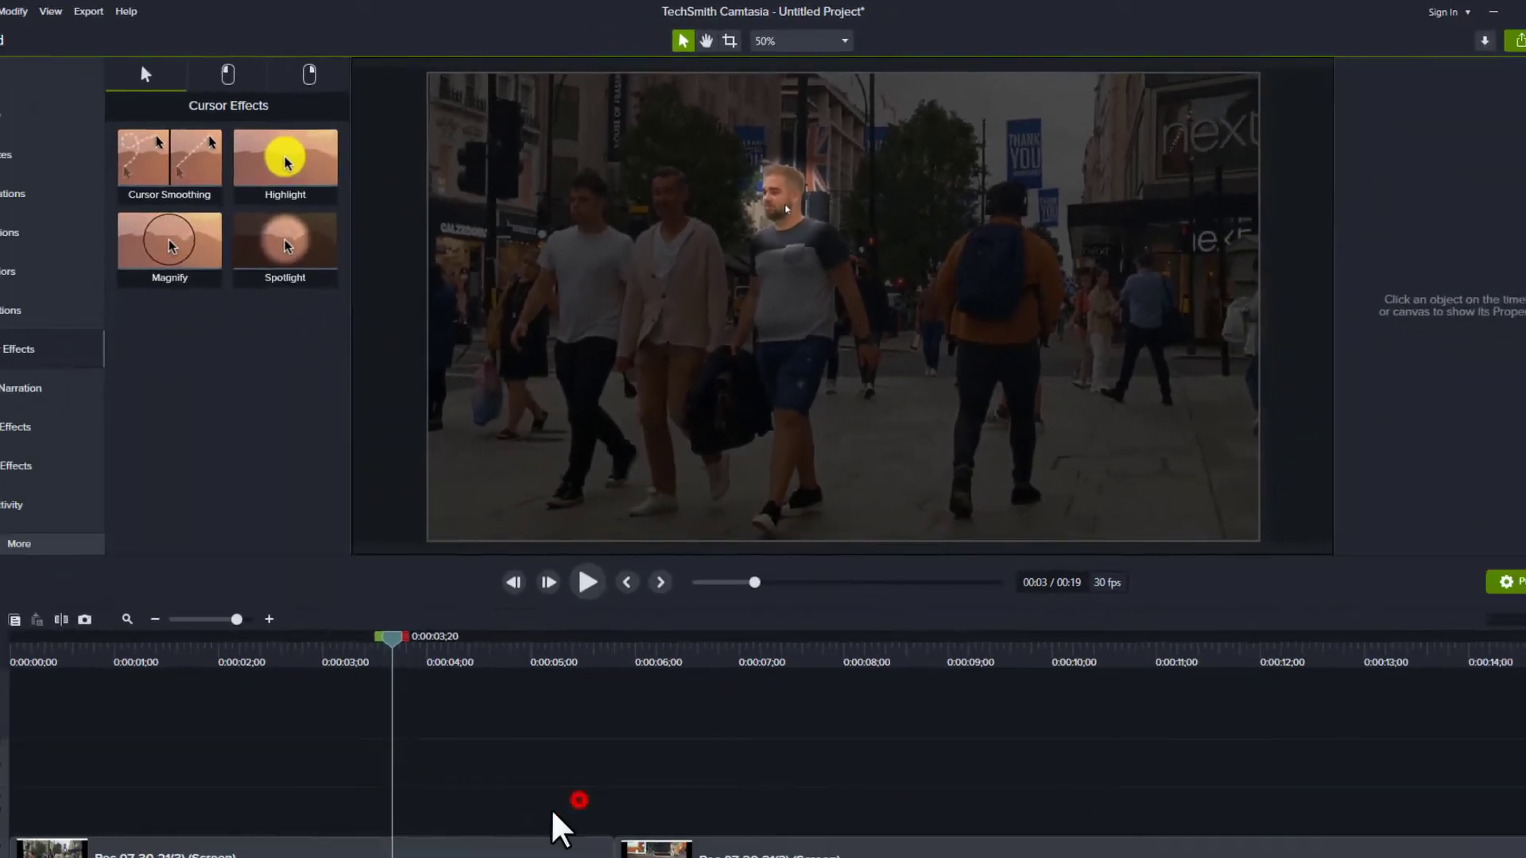
left_click(491, 786)
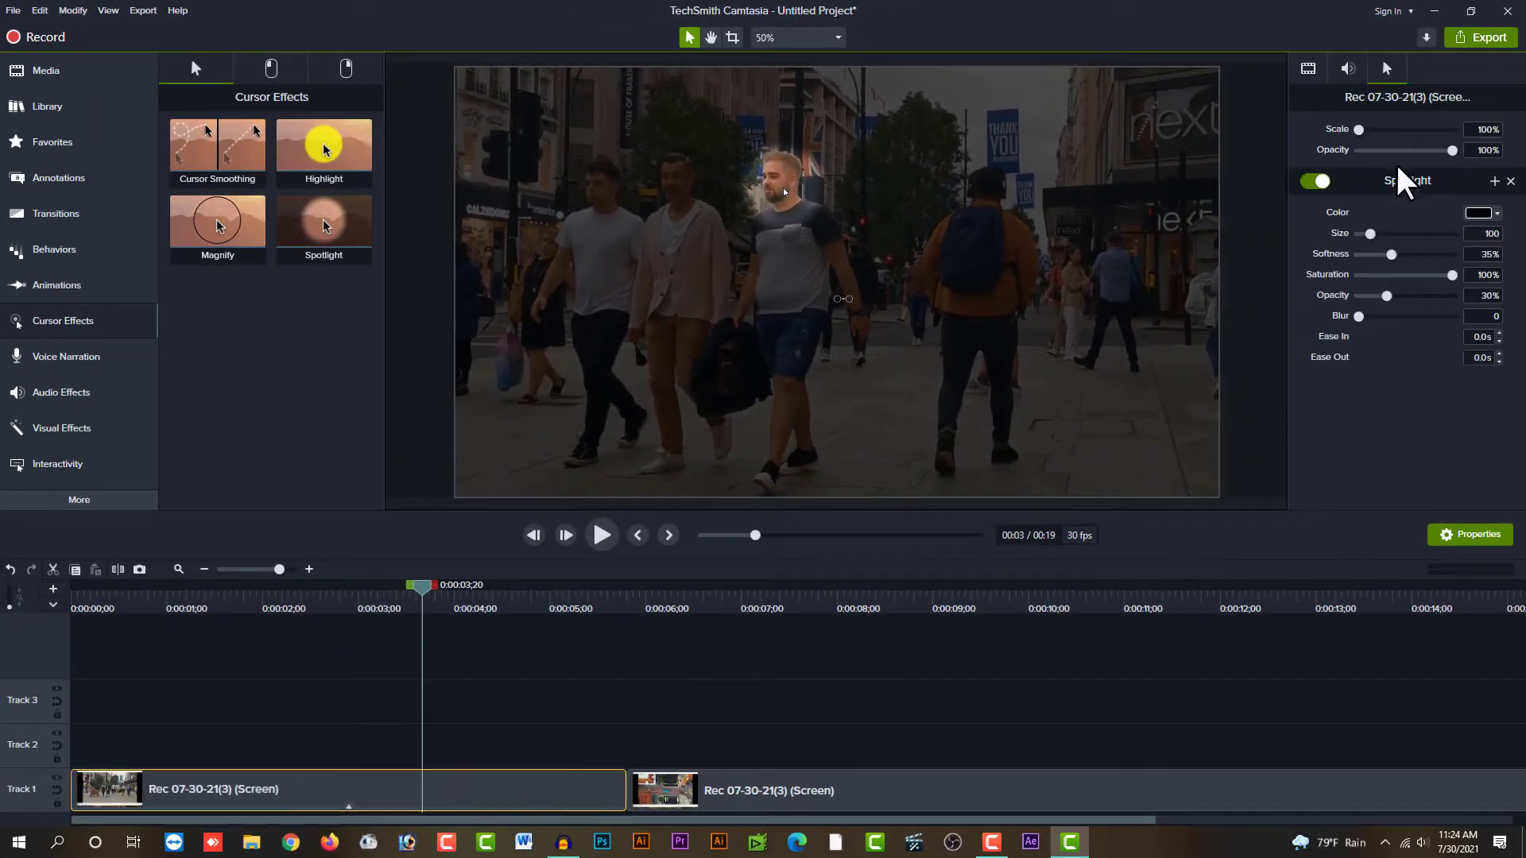
left_click(1386, 69)
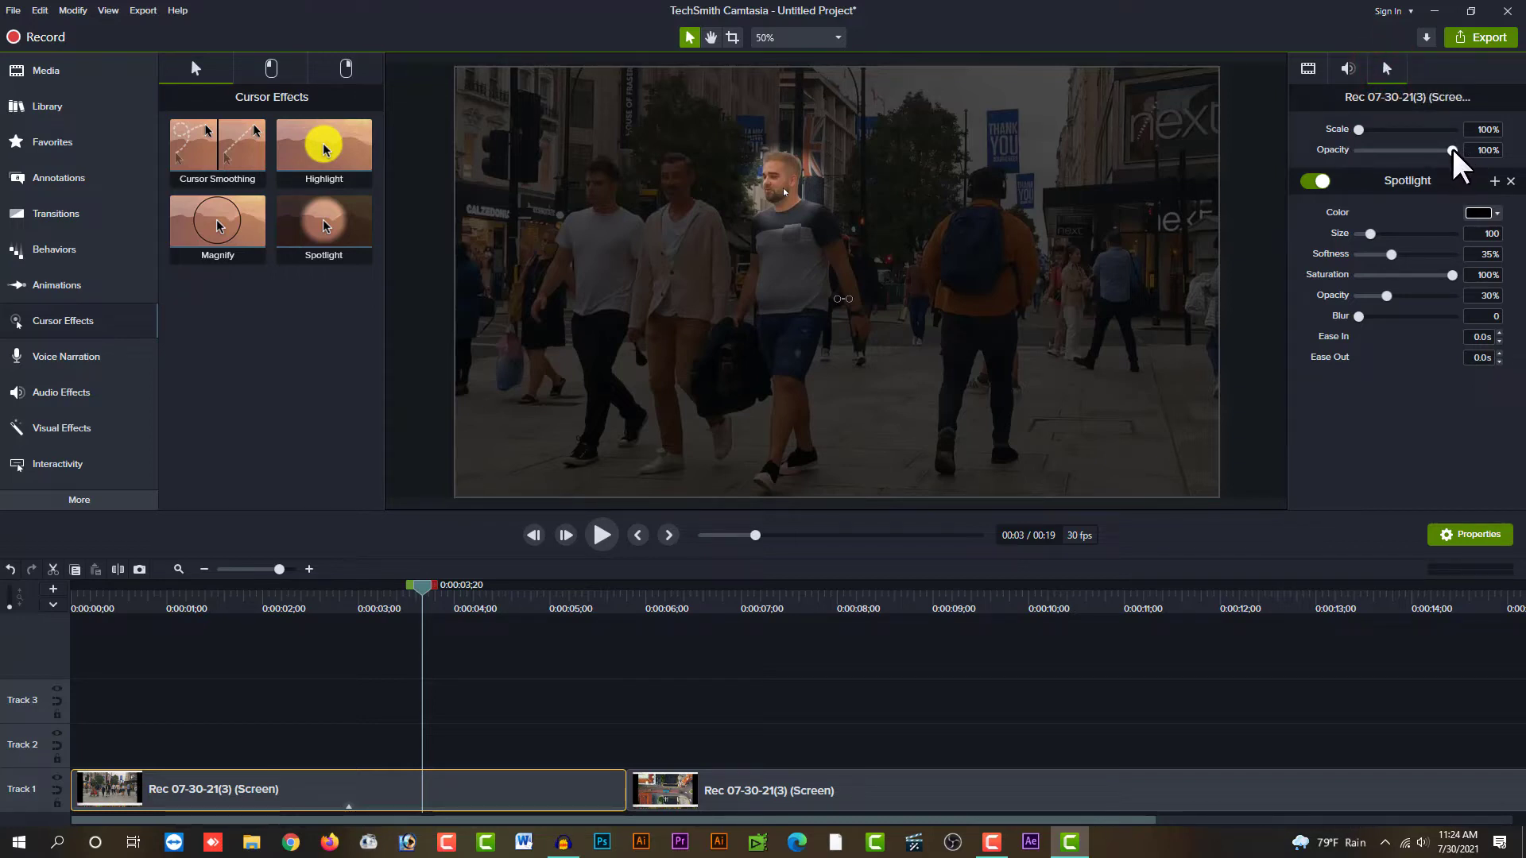
left_click_drag(1447, 152, 1339, 152)
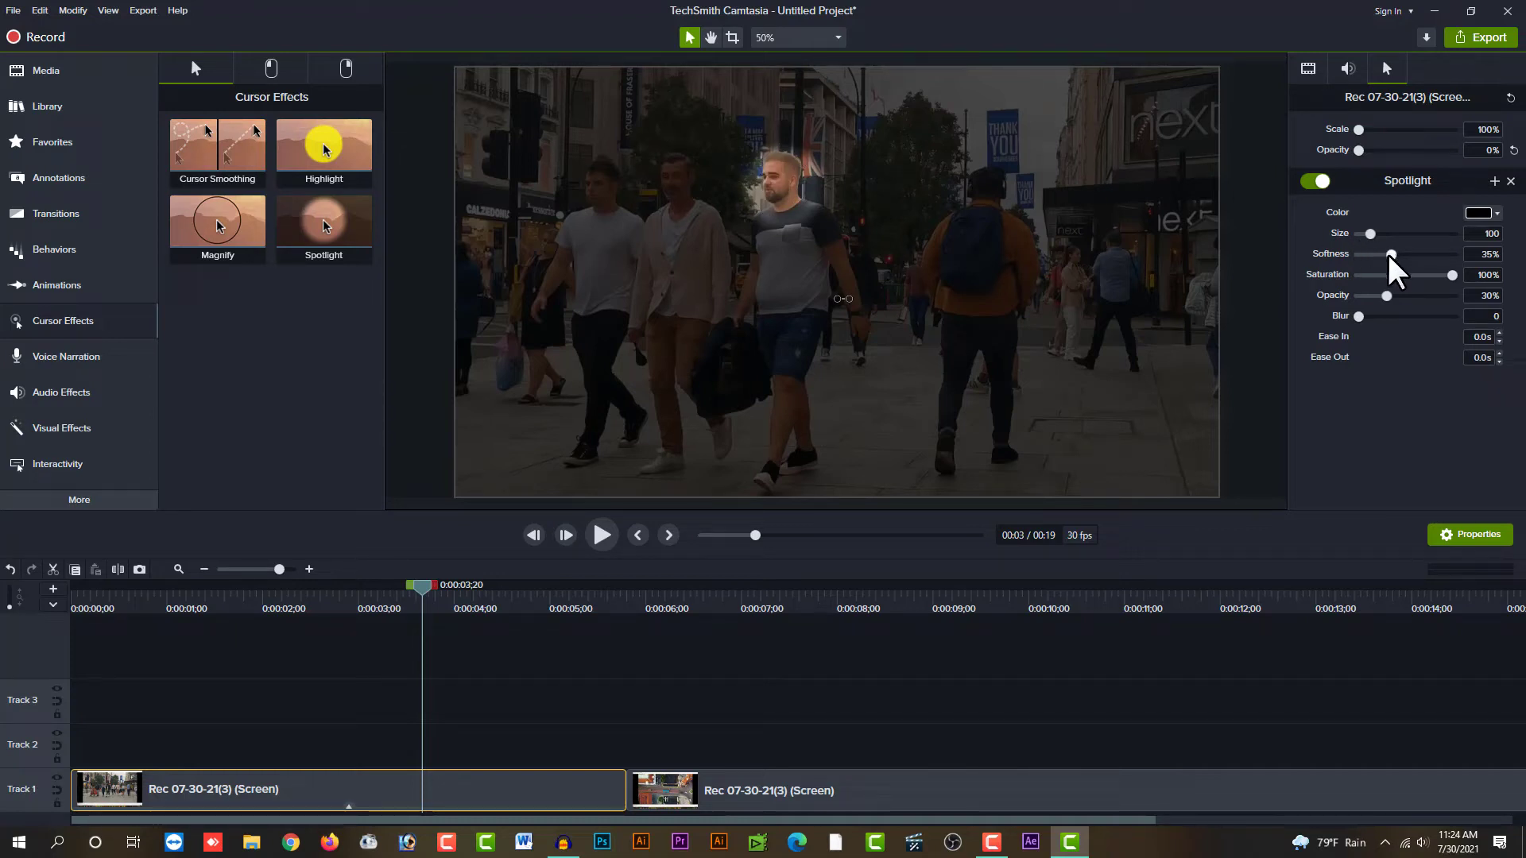
Set the first clip's Spotlight softness, saturation and opacity all to 0%
left_click_drag(1392, 256, 1351, 256)
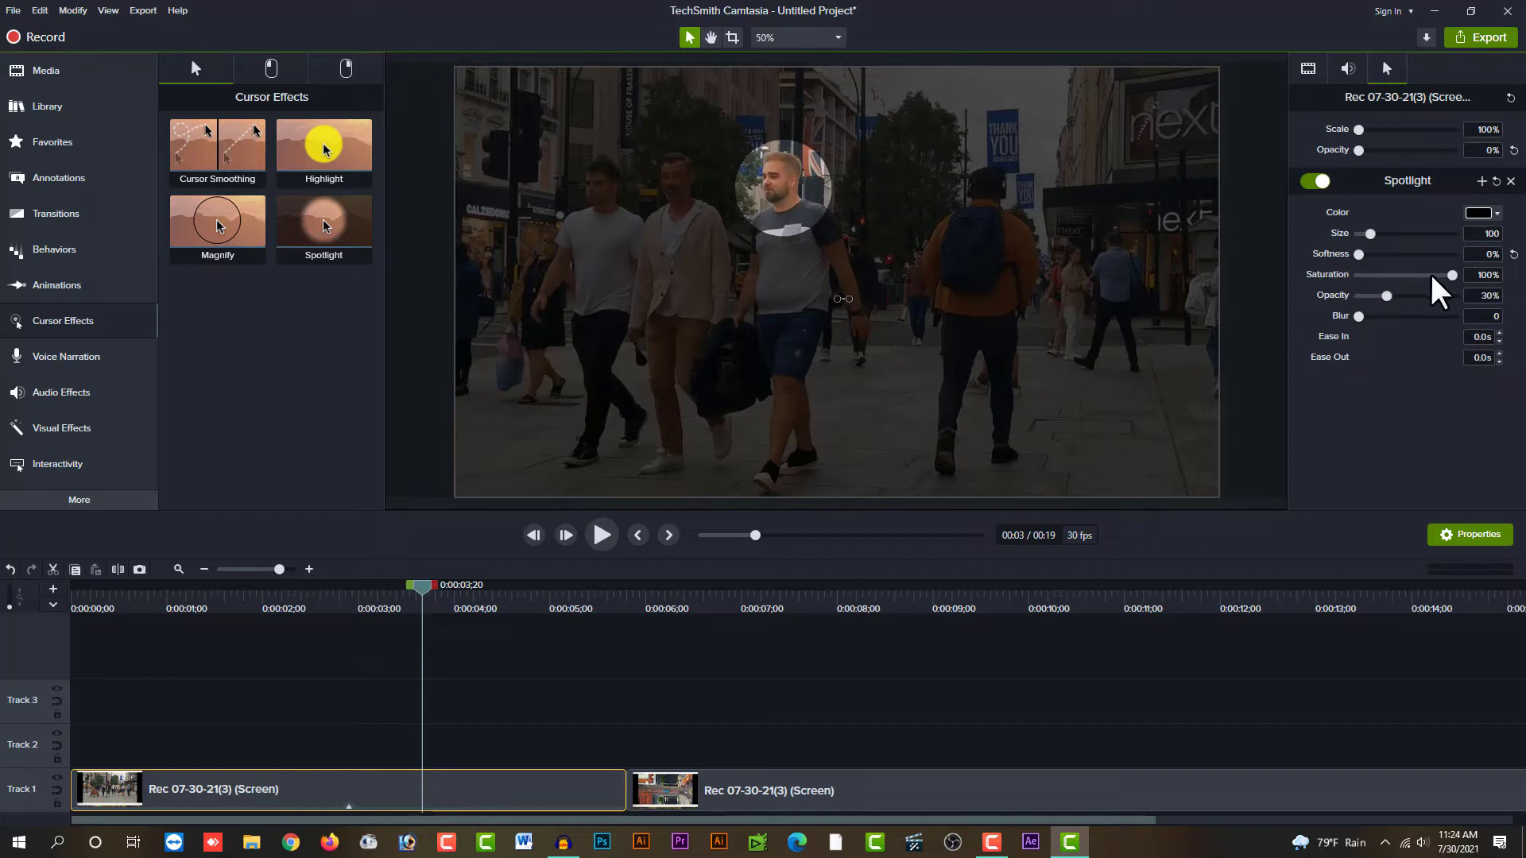
left_click_drag(1452, 275, 1343, 283)
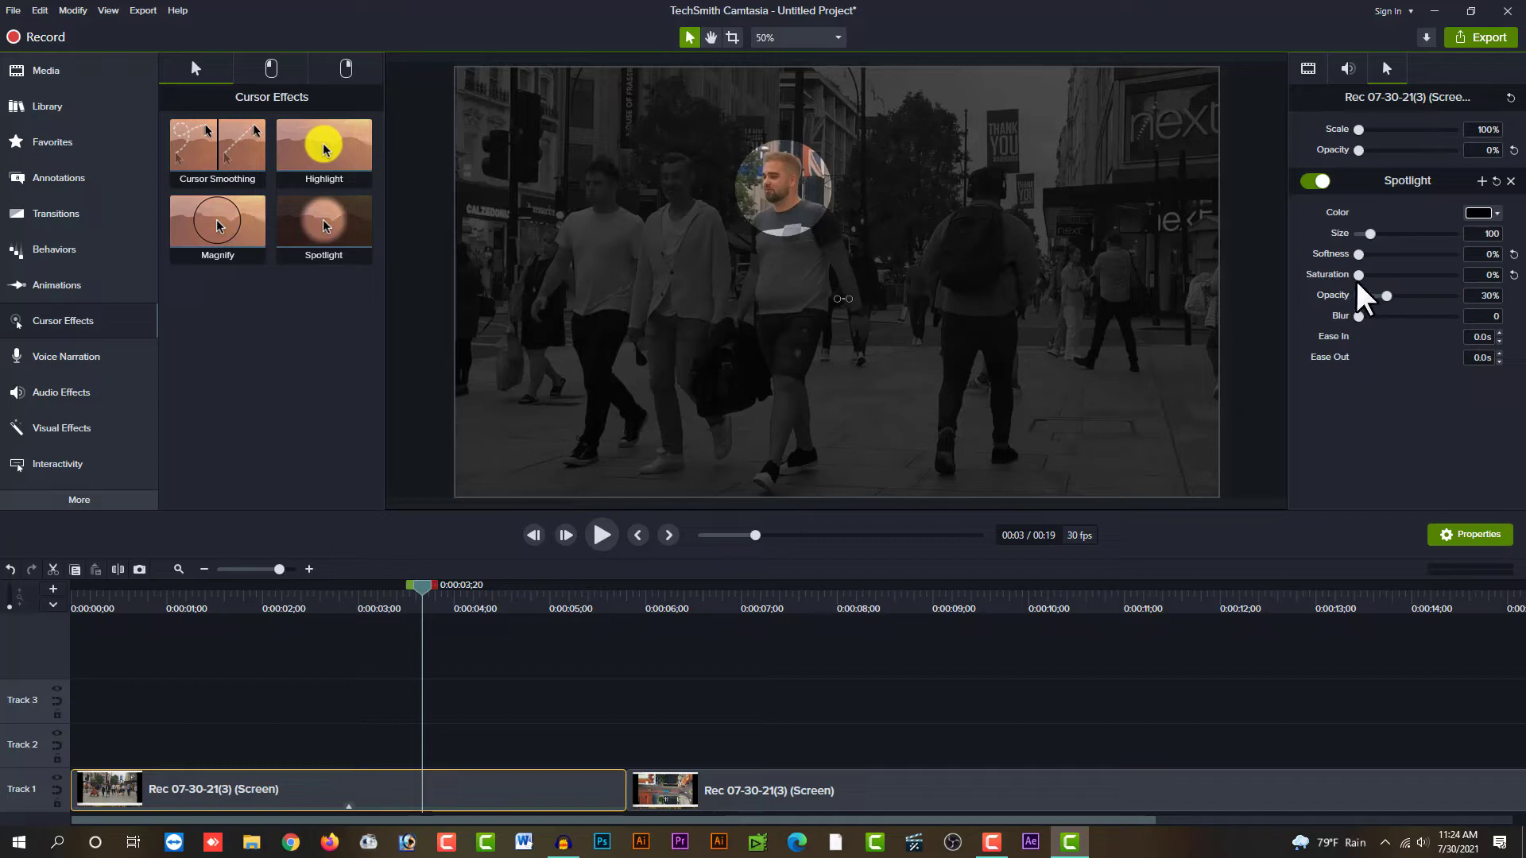
mouse_move(1358, 276)
left_mouse_down()
mouse_move(1438, 281)
mouse_move(1349, 279)
left_mouse_up()
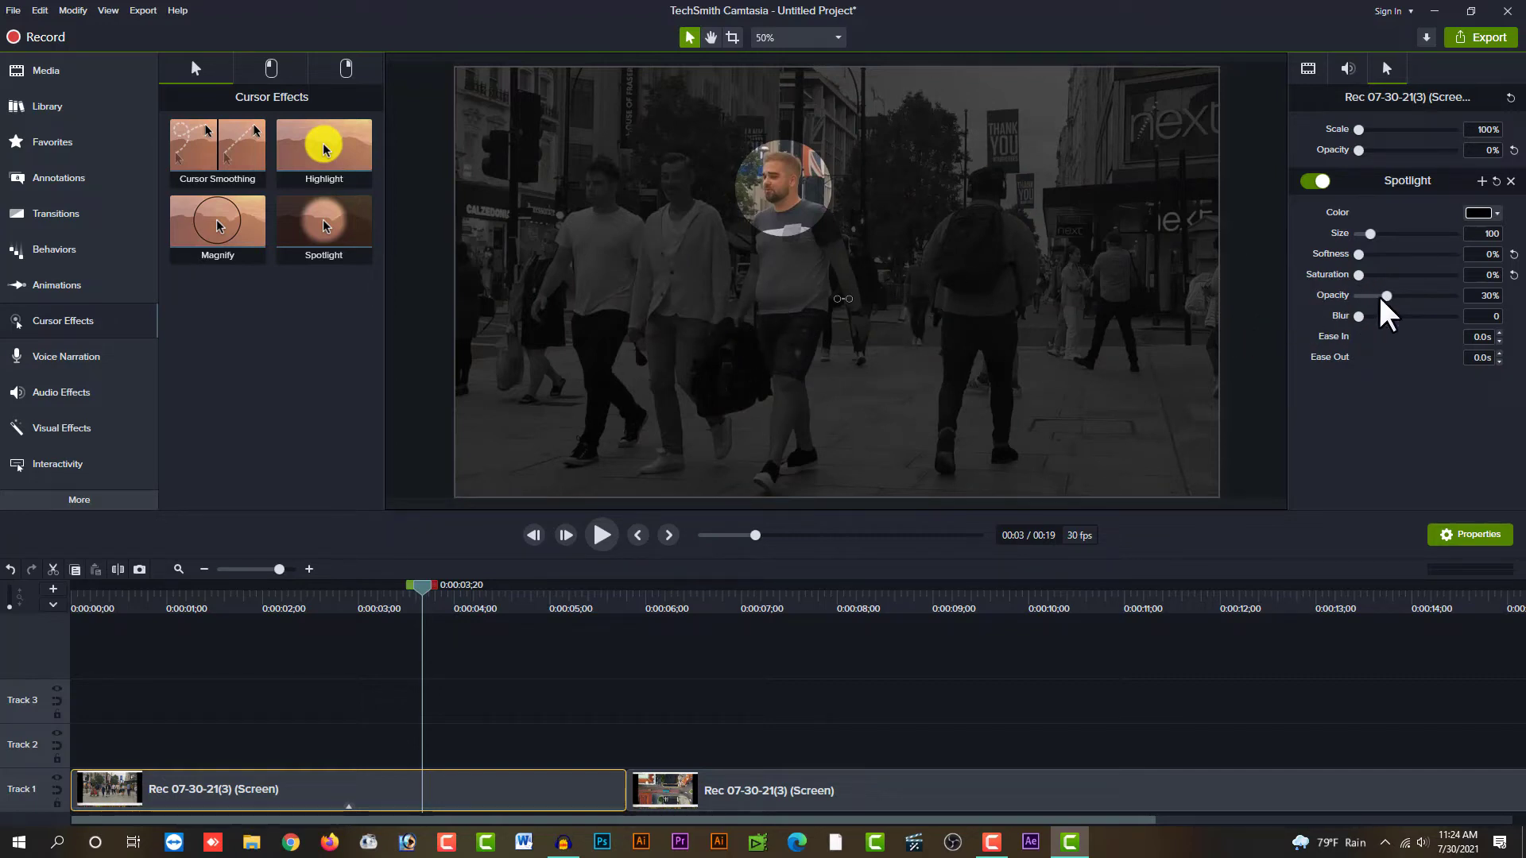
left_click_drag(1389, 295, 1360, 297)
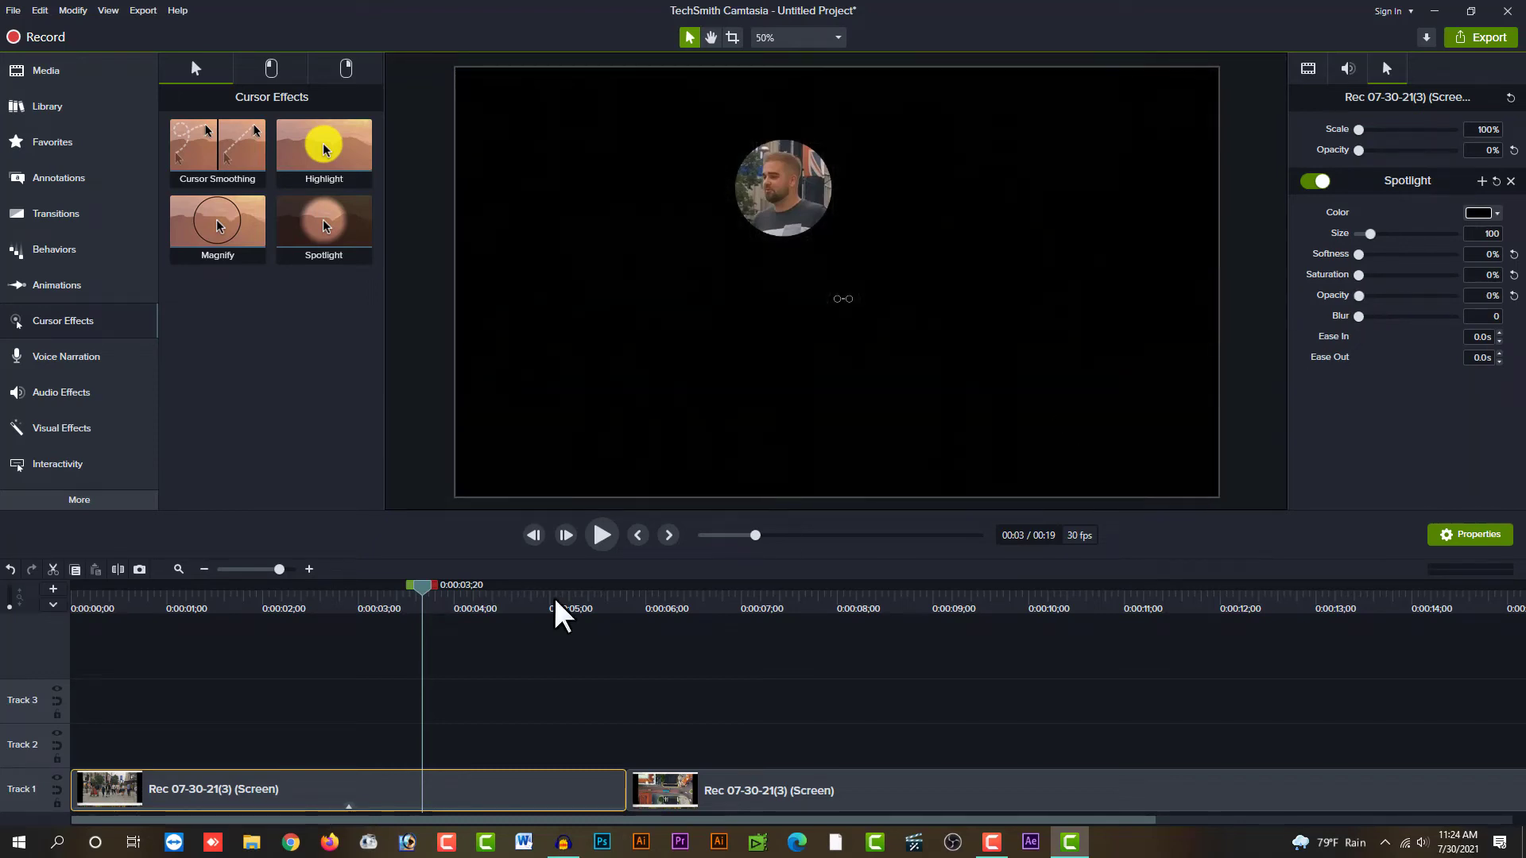
Preview the hard-edged spotlight in the first clip from just after two seconds to about 0:00:03;22
left_click(316, 608)
key("space")
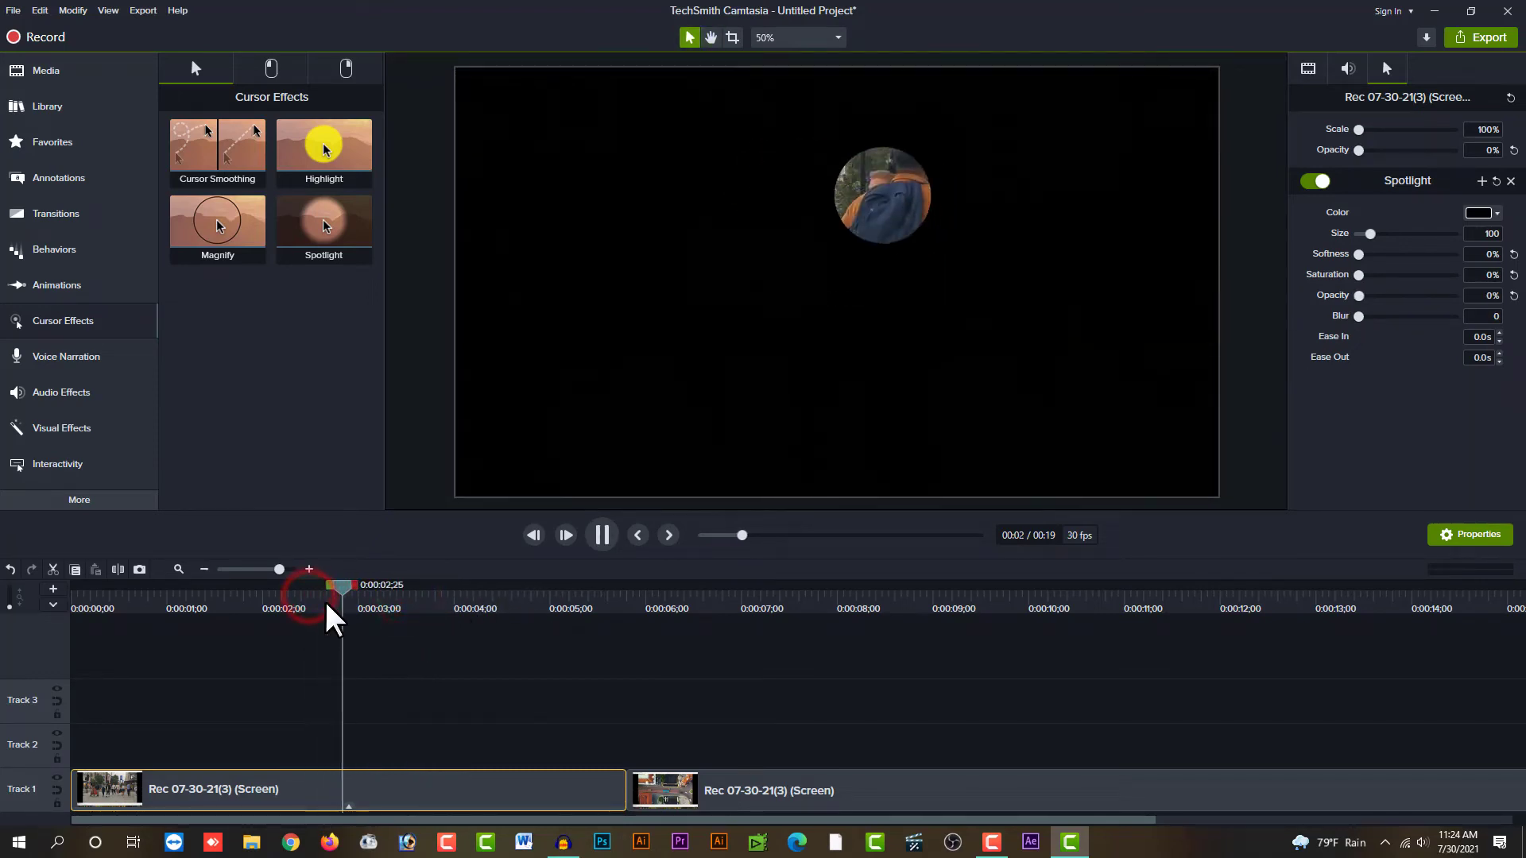
key("space")
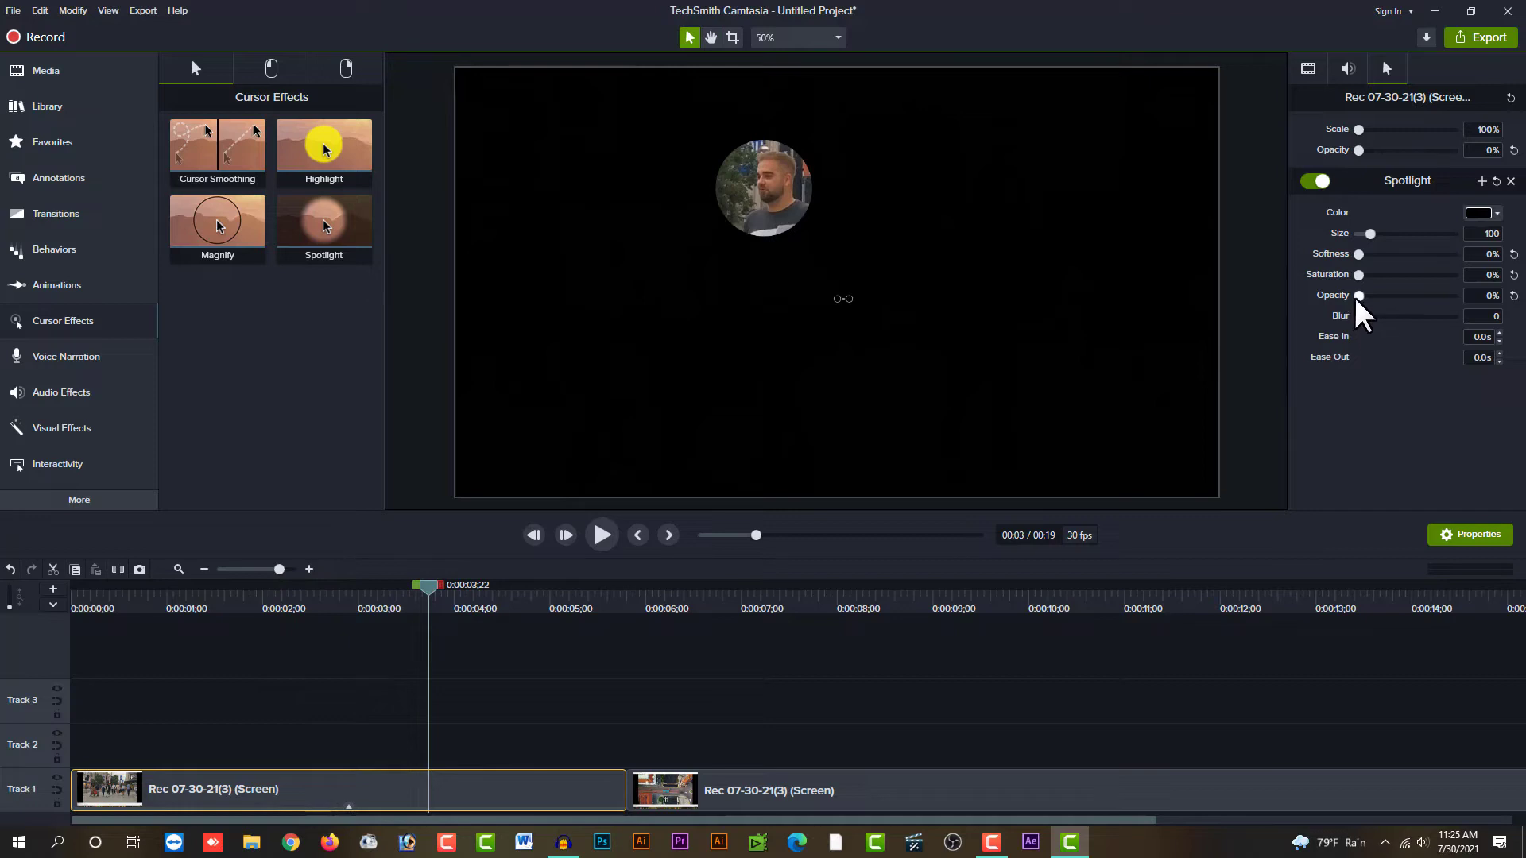
Restyle the first clip's Spotlight with a blur of 5, a yellow color and 62% opacity
left_click_drag(1358, 298, 1396, 300)
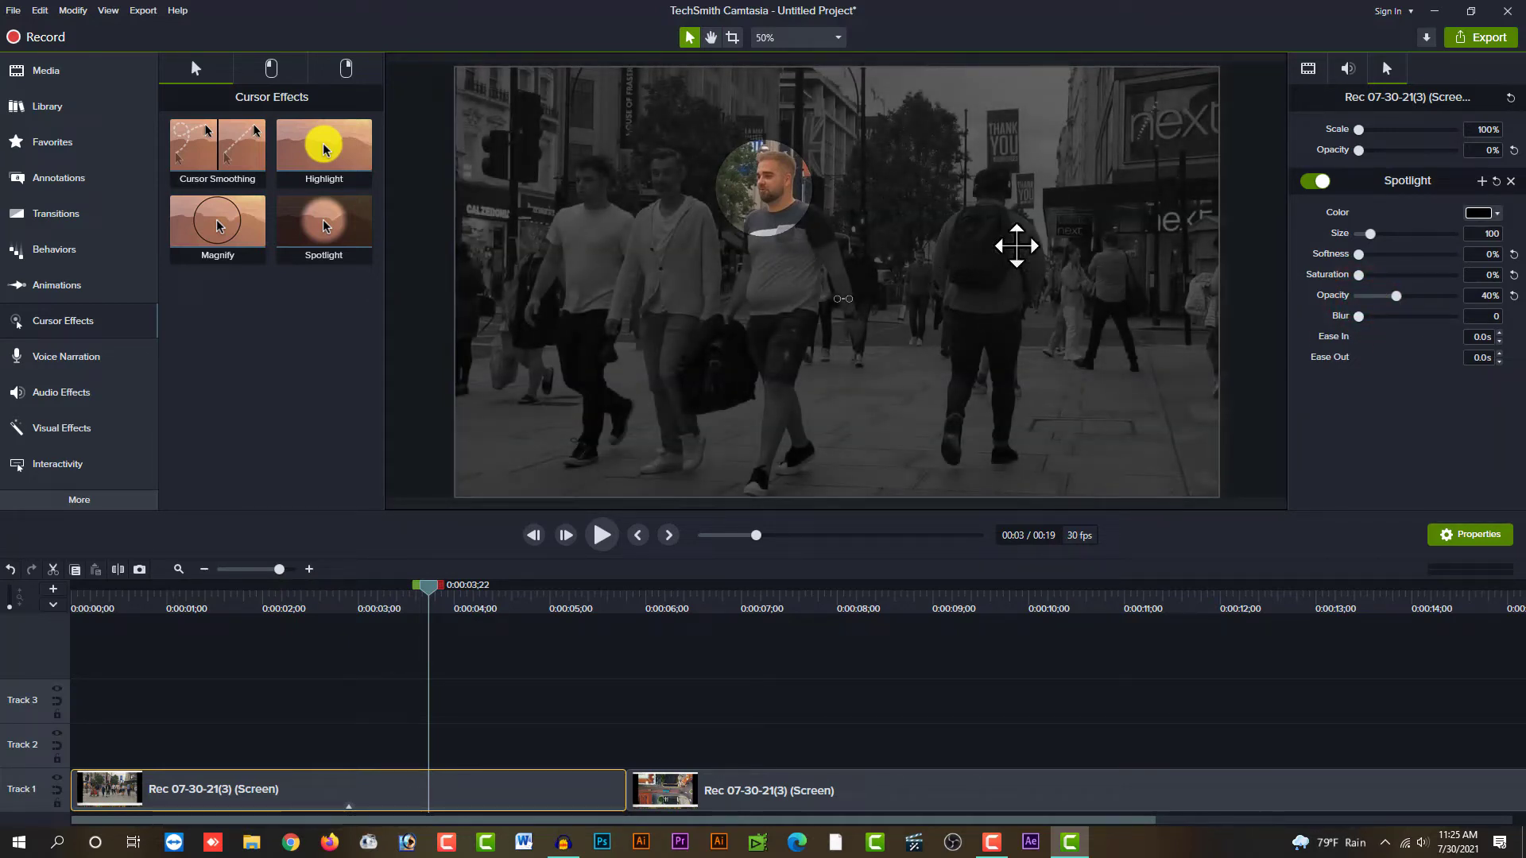
left_click_drag(1374, 319, 1409, 319)
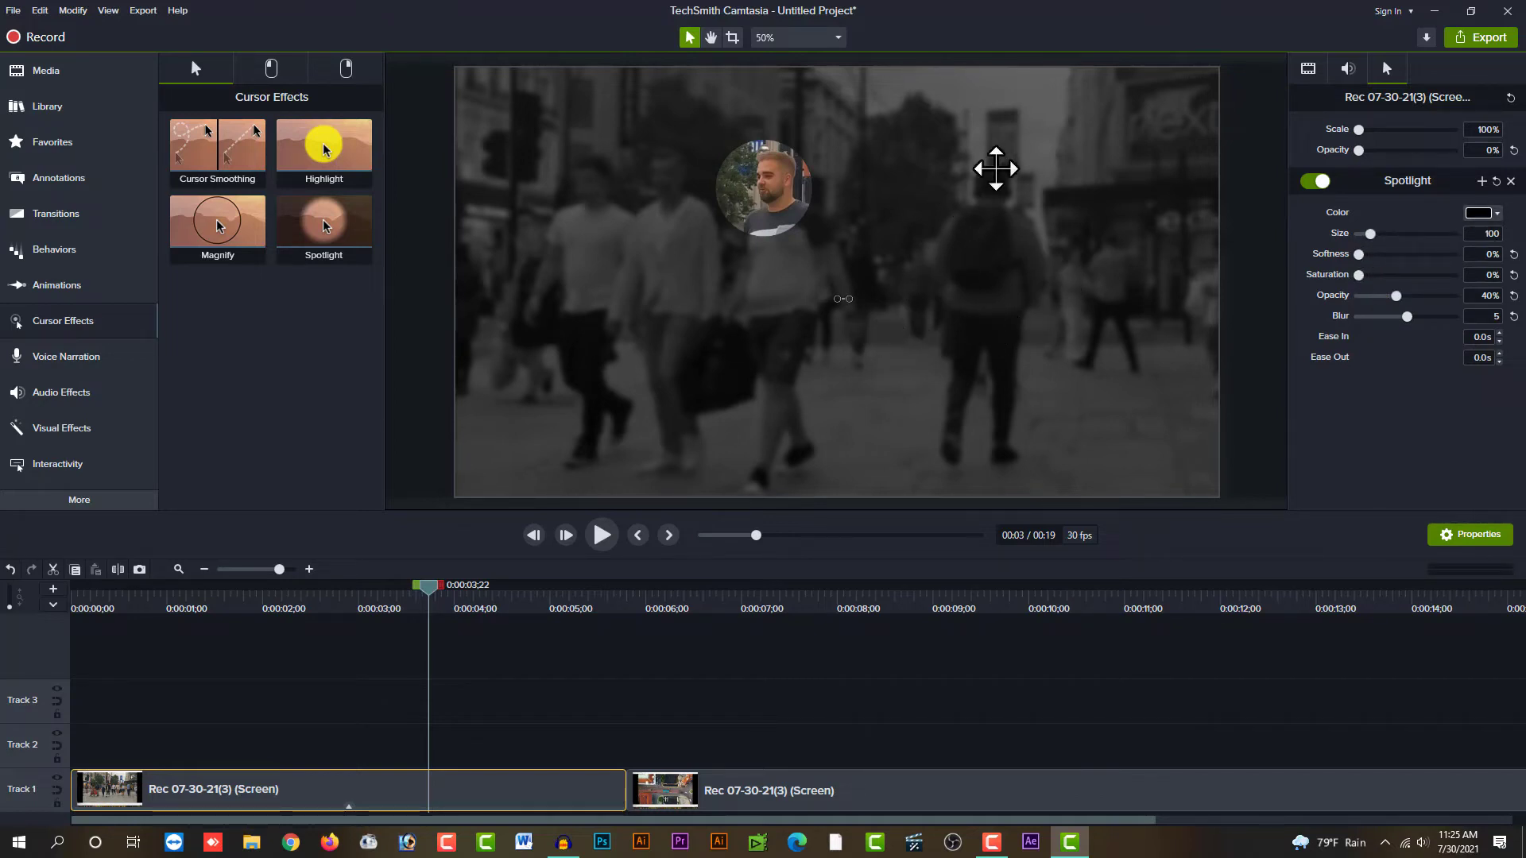
left_click(1476, 213)
left_click(1387, 260)
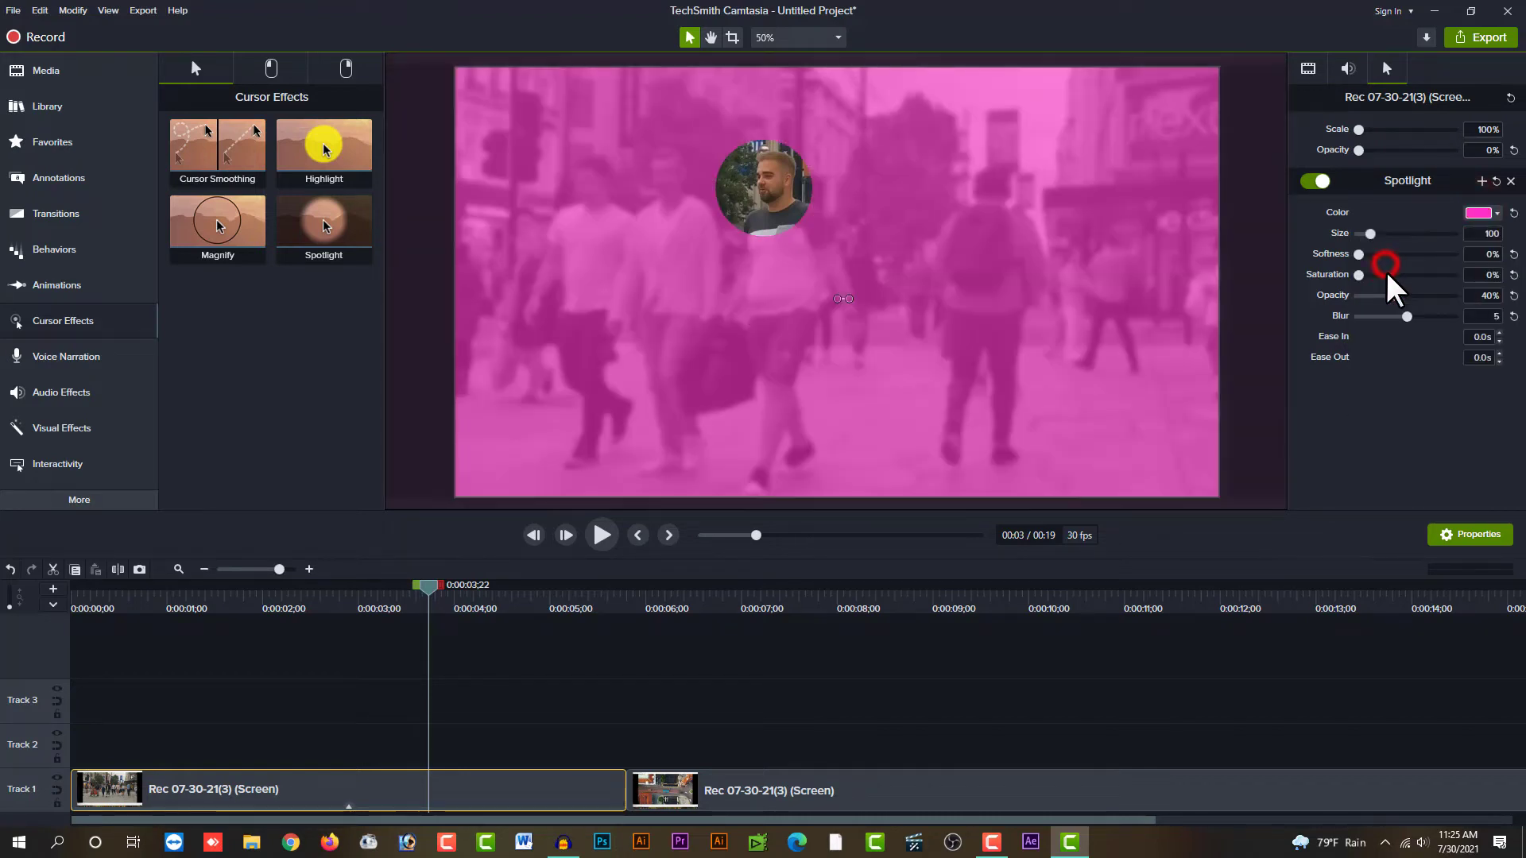
left_click(1477, 213)
left_click(1414, 258)
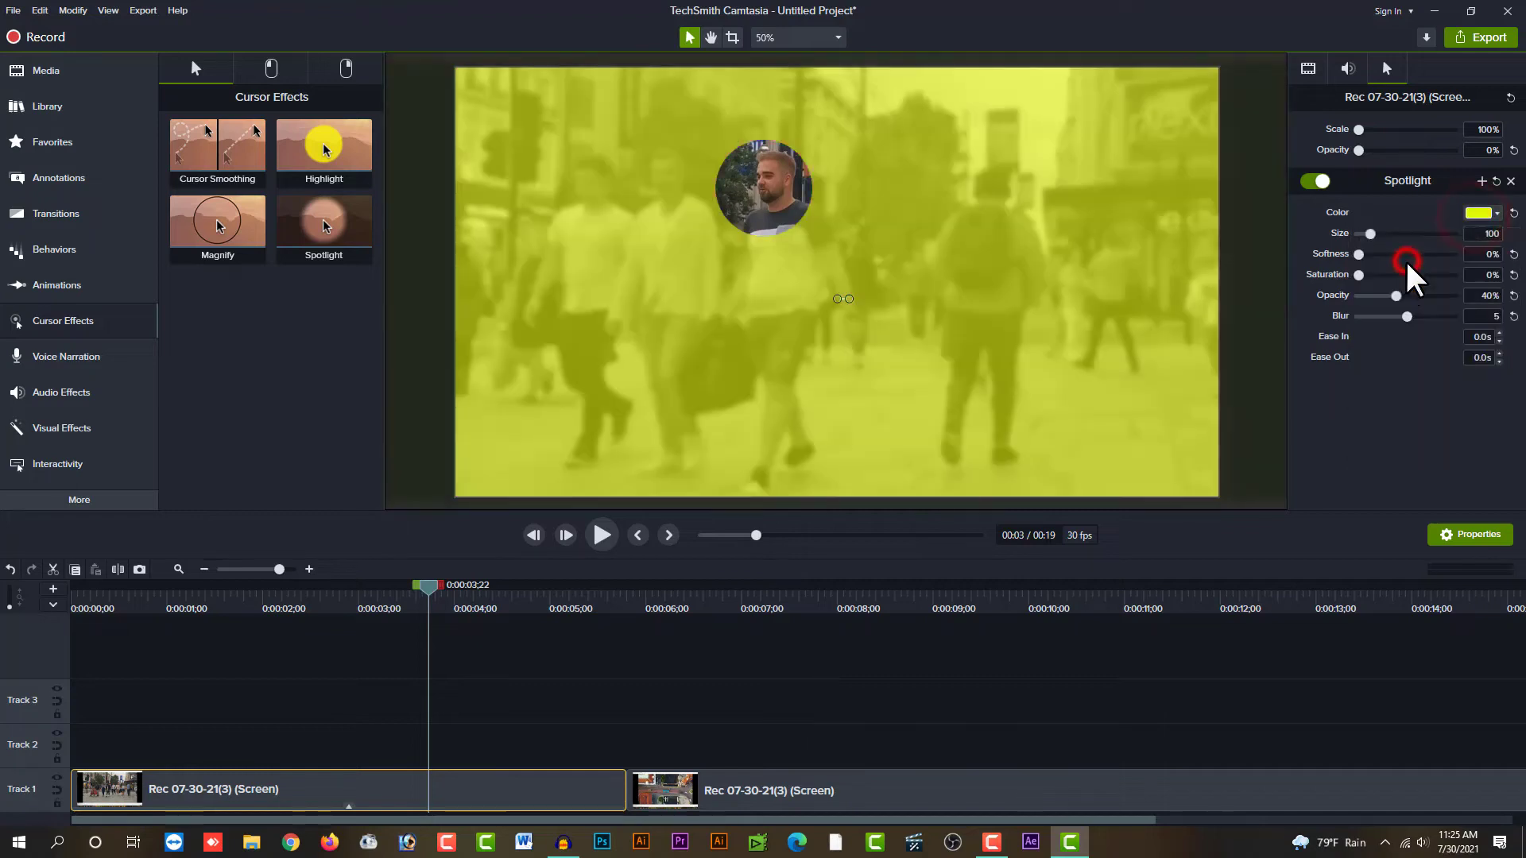
left_click_drag(1396, 298, 1417, 300)
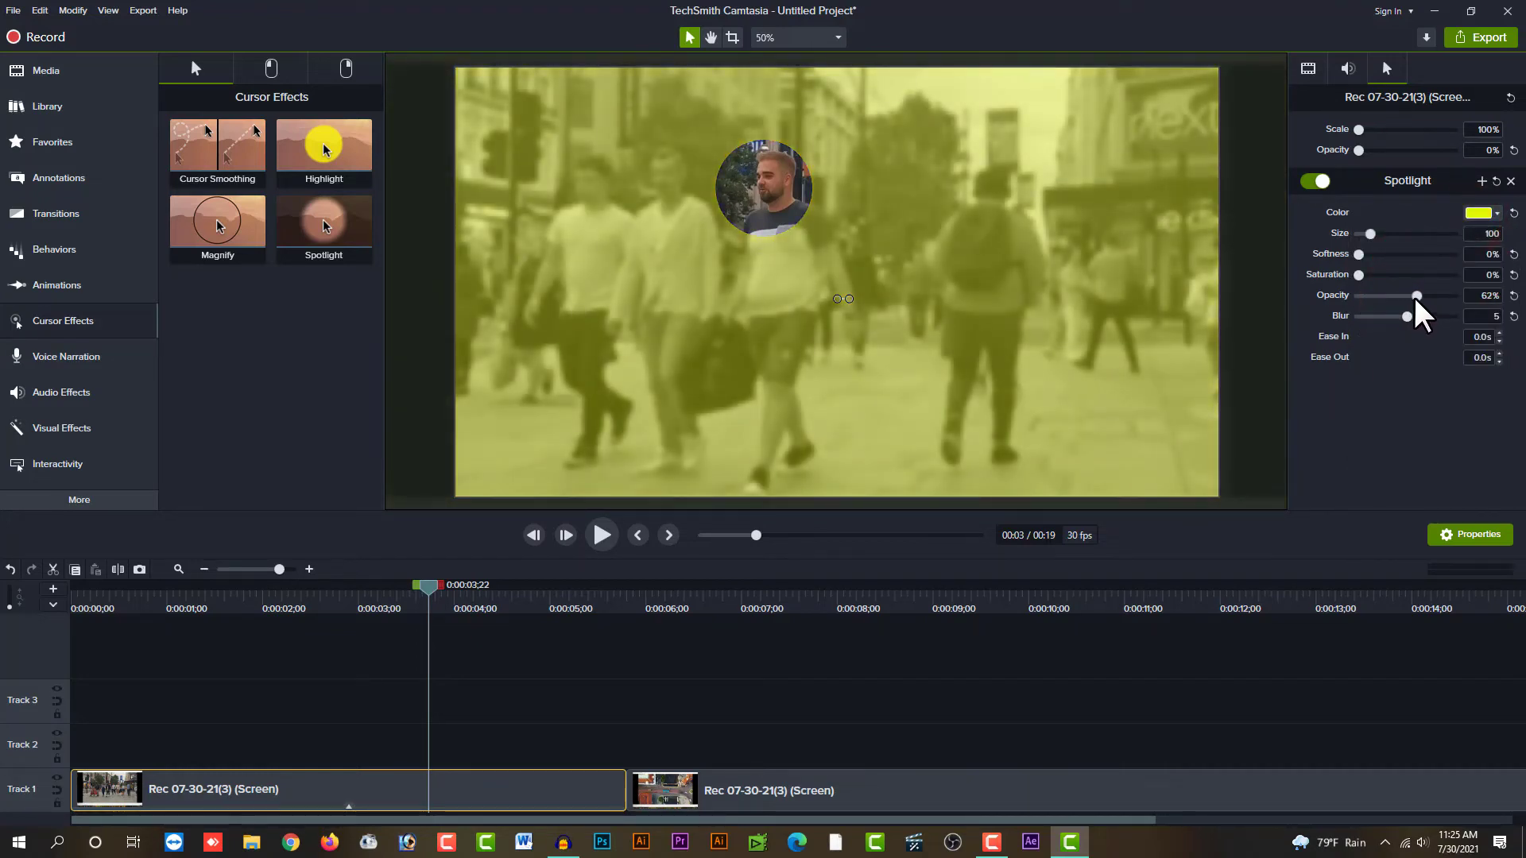
Preview the yellow spotlight in the first clip, replaying it from near the timeline start to about 0:00:01;23
left_click_drag(405, 606, 307, 610)
key("space")
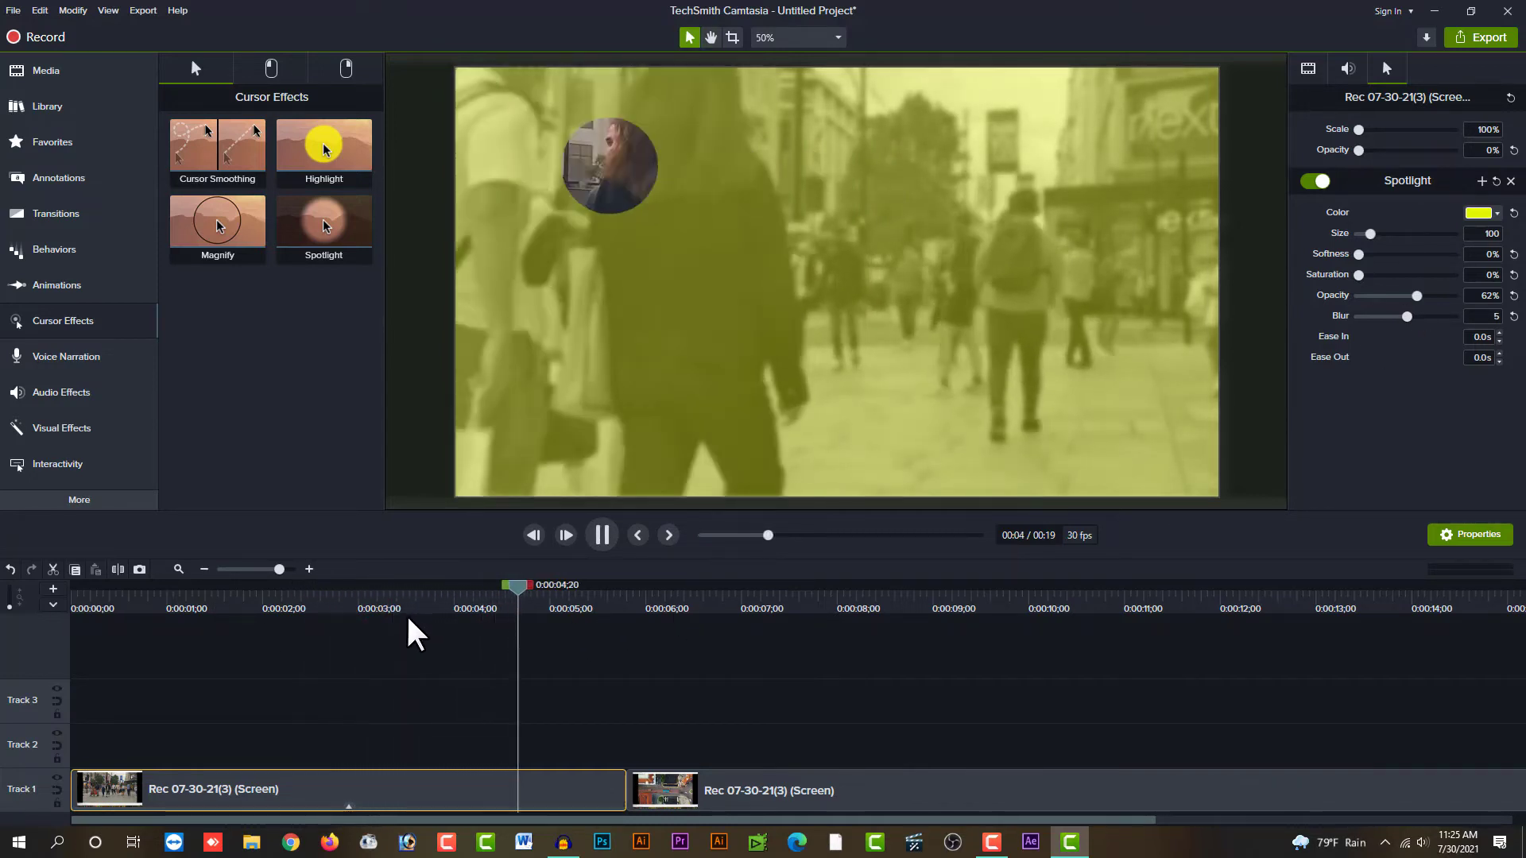
left_click(210, 611)
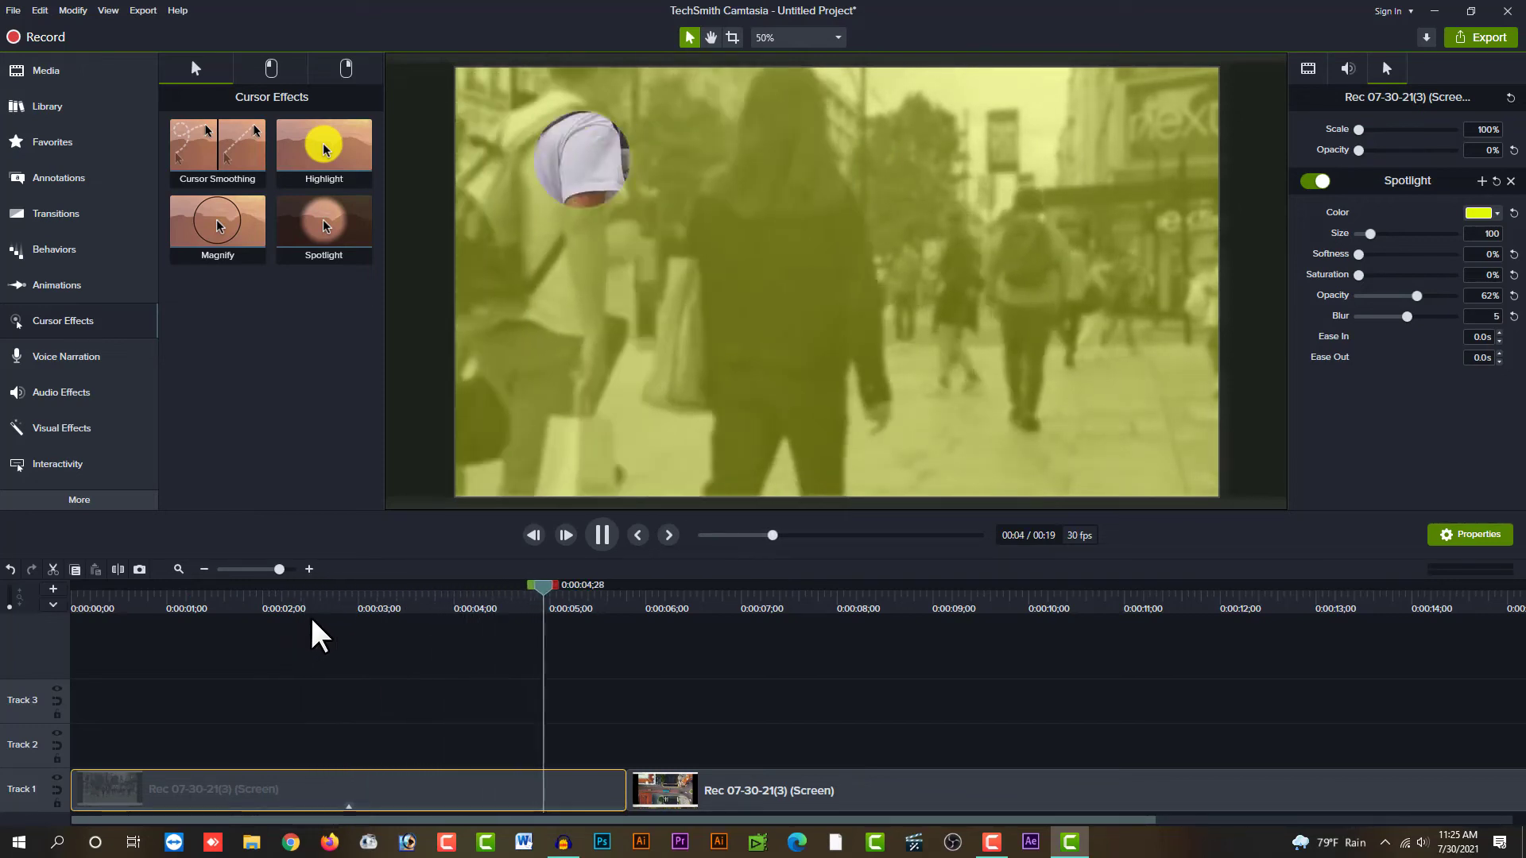
key("space")
left_click(125, 612)
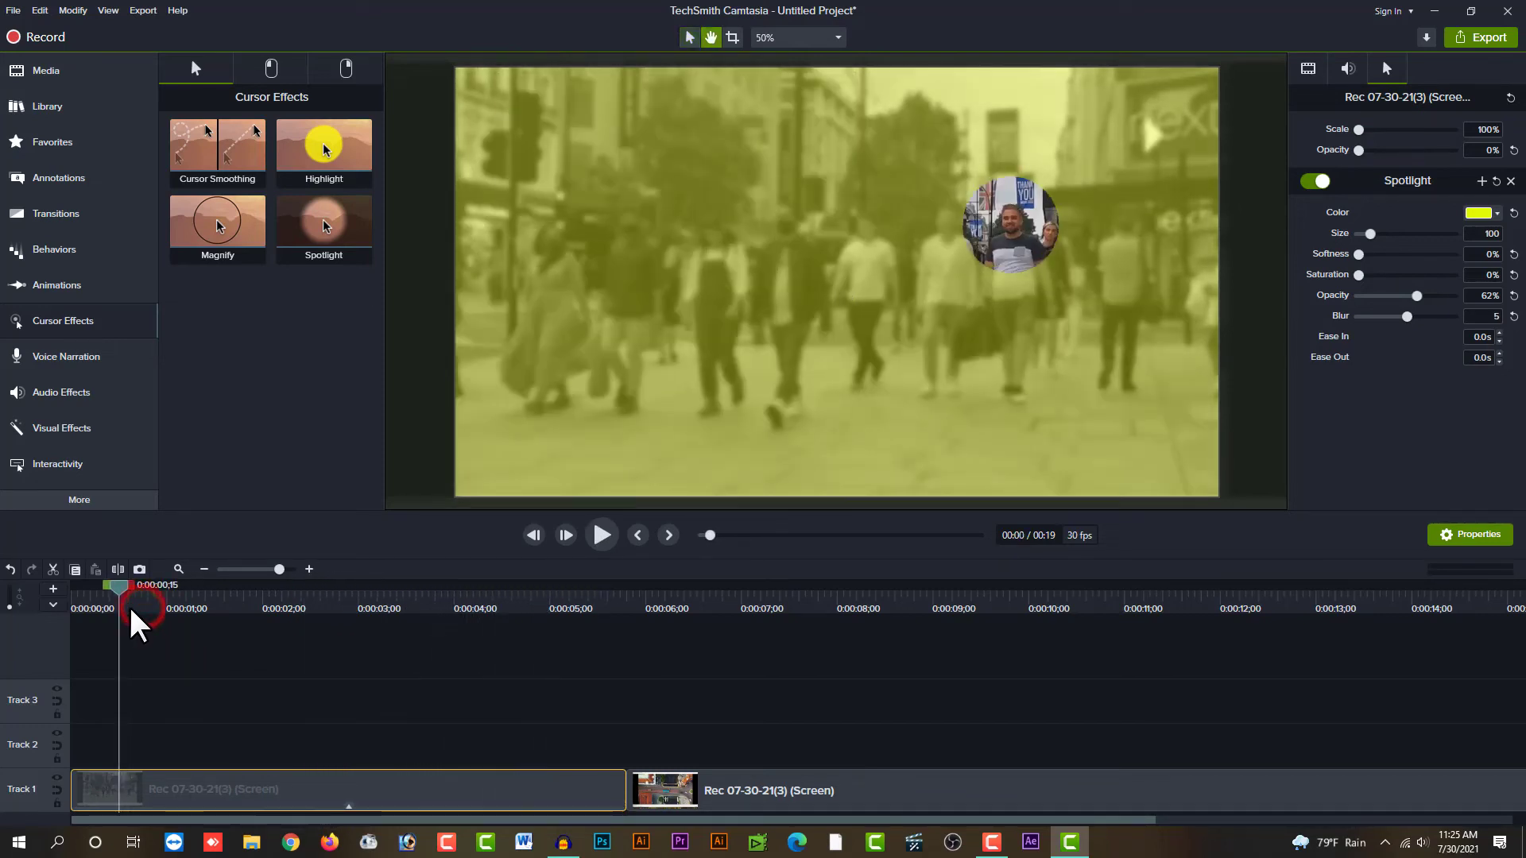
key("space")
key("space")
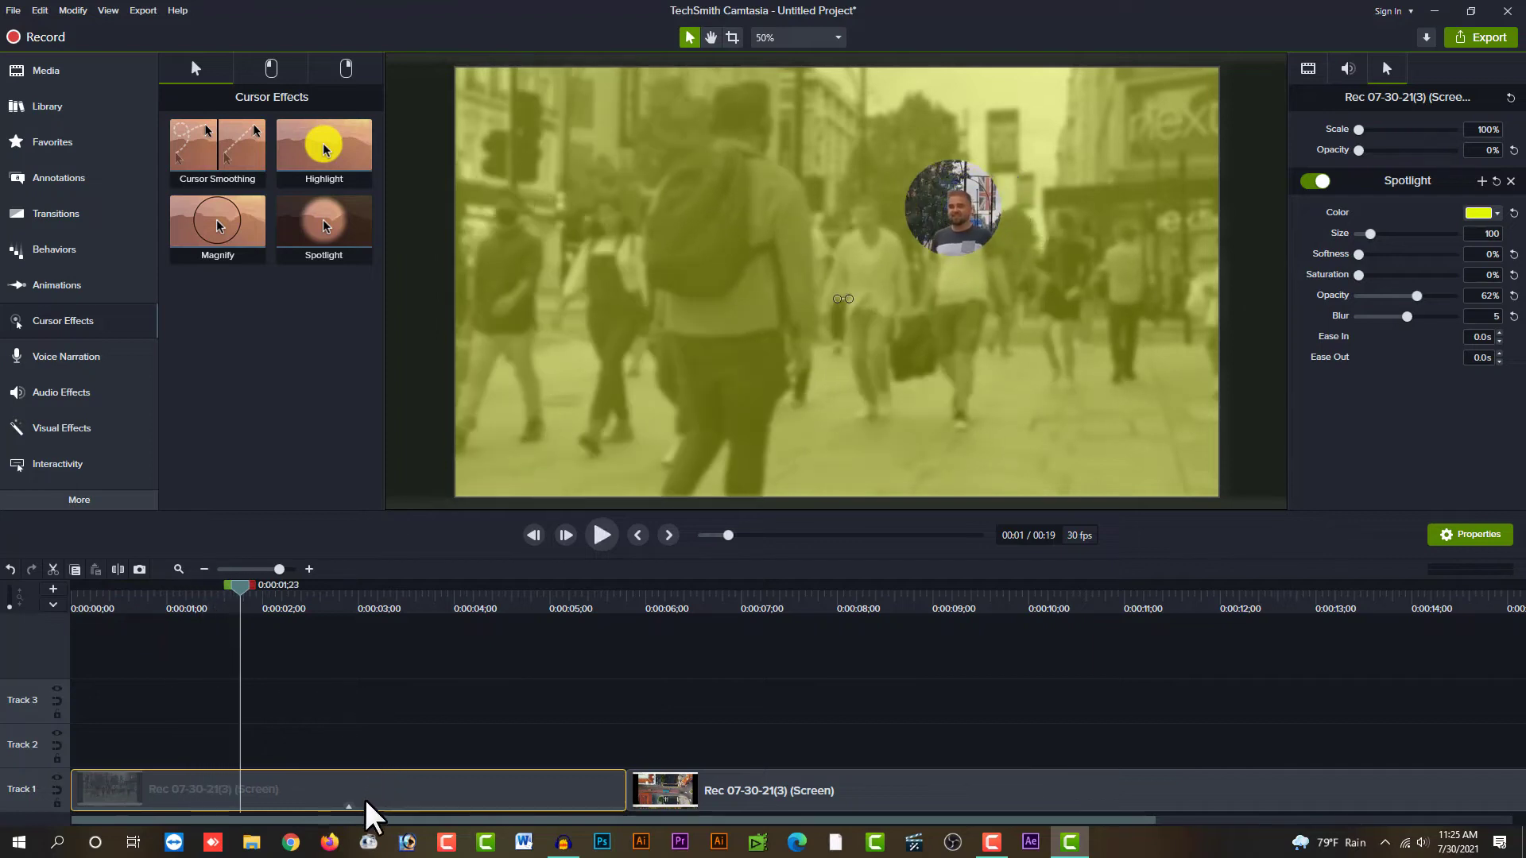
Replace the Spotlight effect on the first recording clip with the Magnify cursor effect
left_click(350, 808)
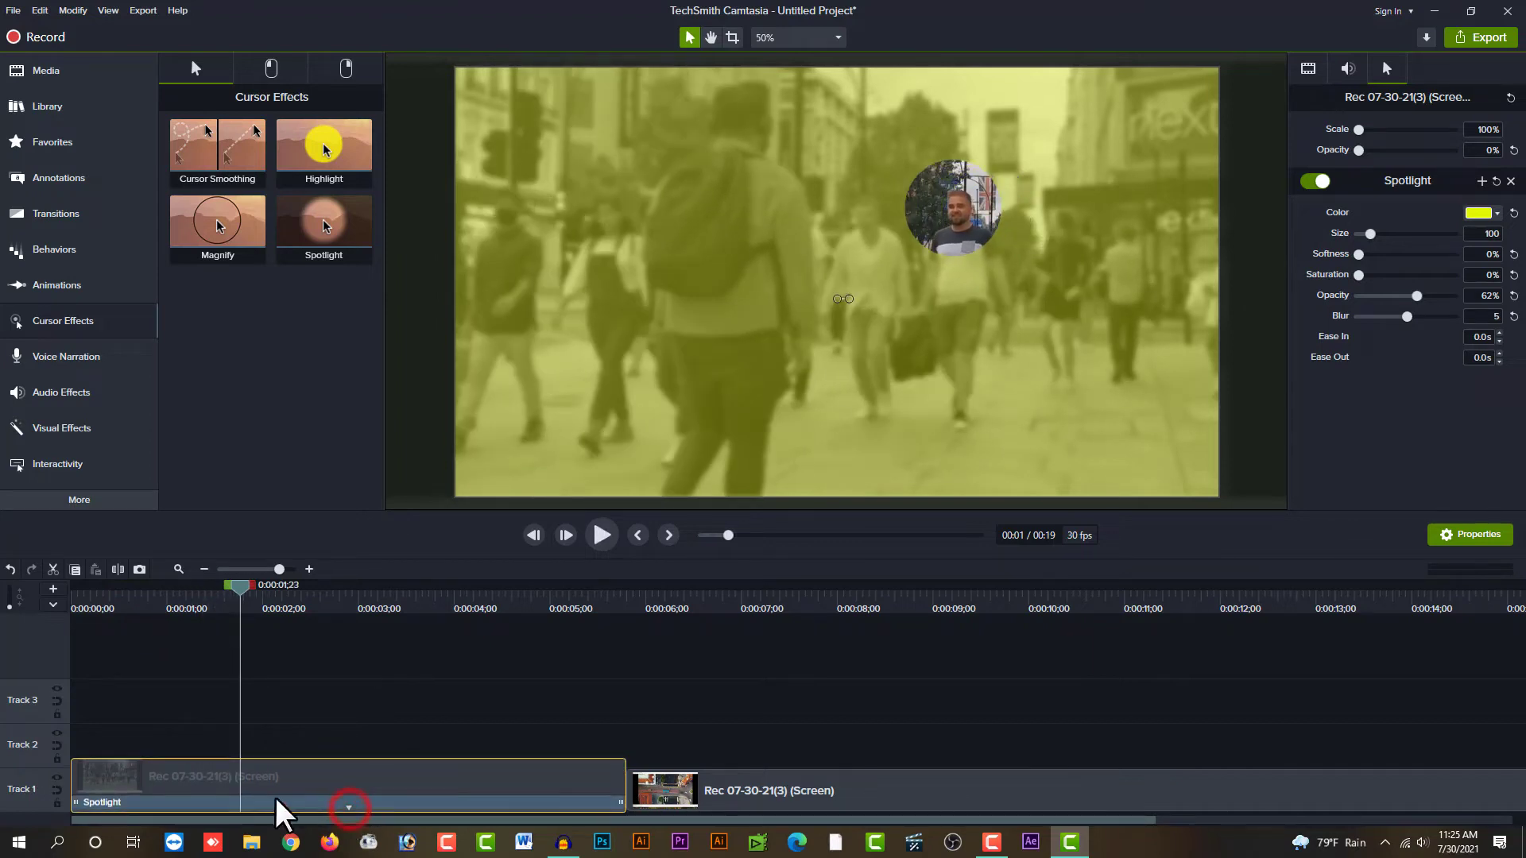
left_click(213, 805)
key("Delete")
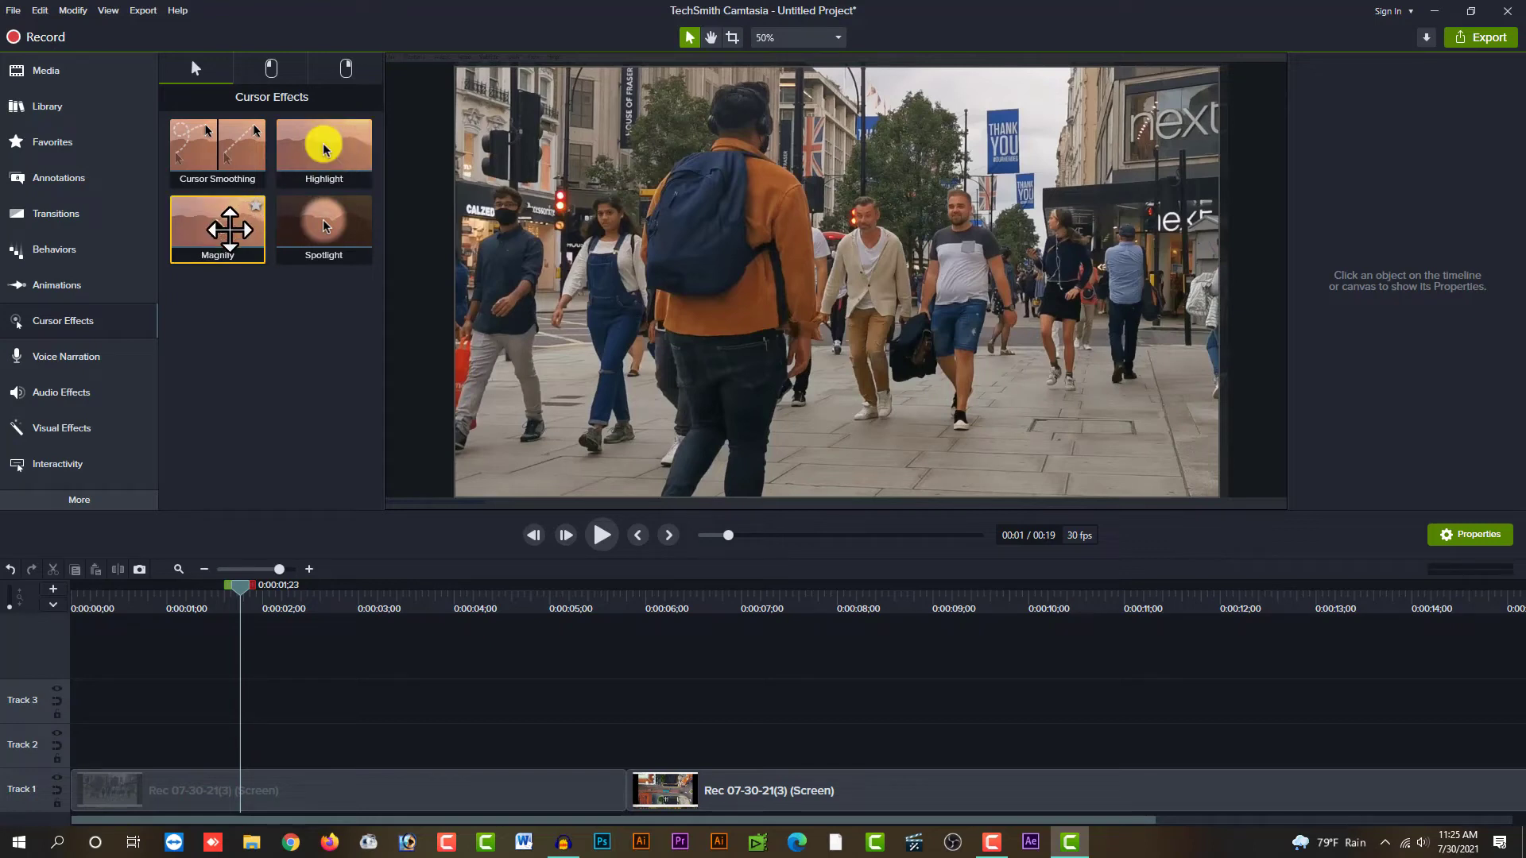
left_click_drag(209, 233, 354, 790)
Preview the Magnify effect on the first clip, replaying from about 0:00:02;11 to 0:00:03;12
left_click_drag(290, 602, 223, 620)
key("space")
key("space")
left_click(297, 597)
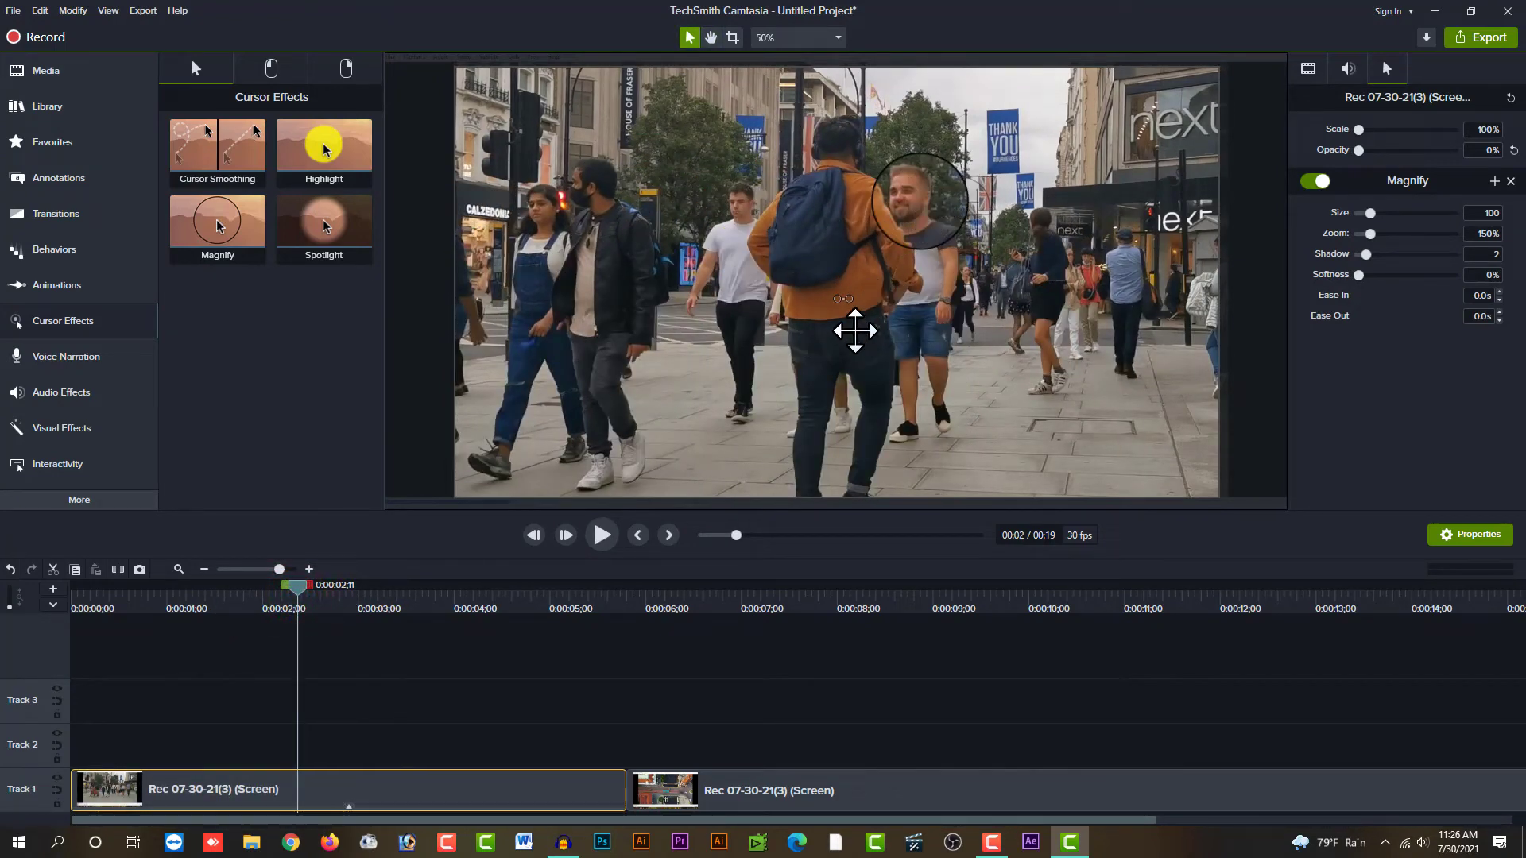
key("space")
key("space")
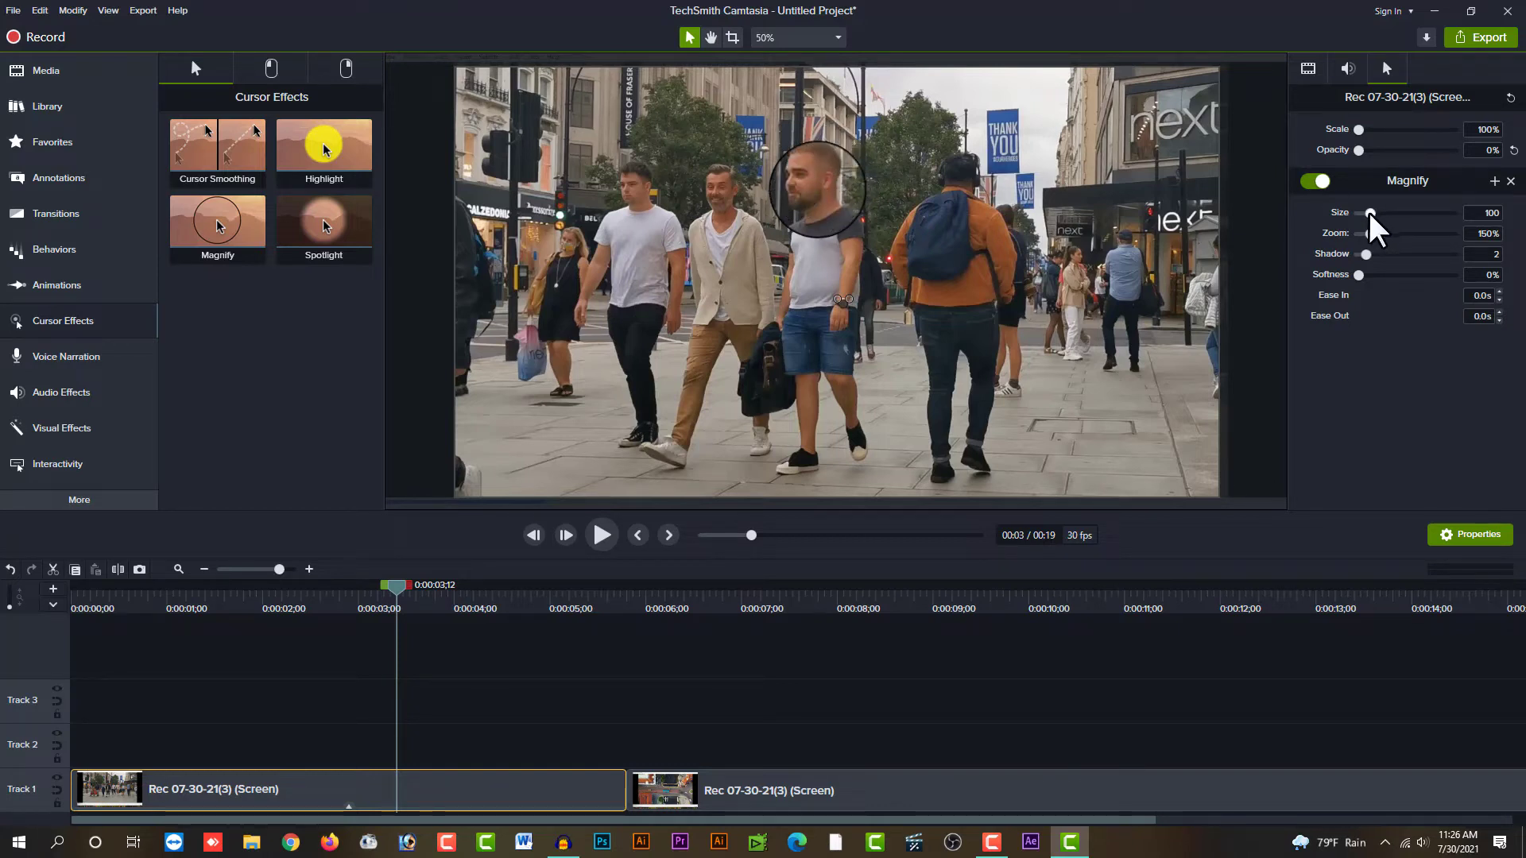
Set the Magnify effect's size to 161, zoom to 197%, shadow to 13 and softness to 20%, and preview the clip
left_click_drag(1369, 213, 1377, 213)
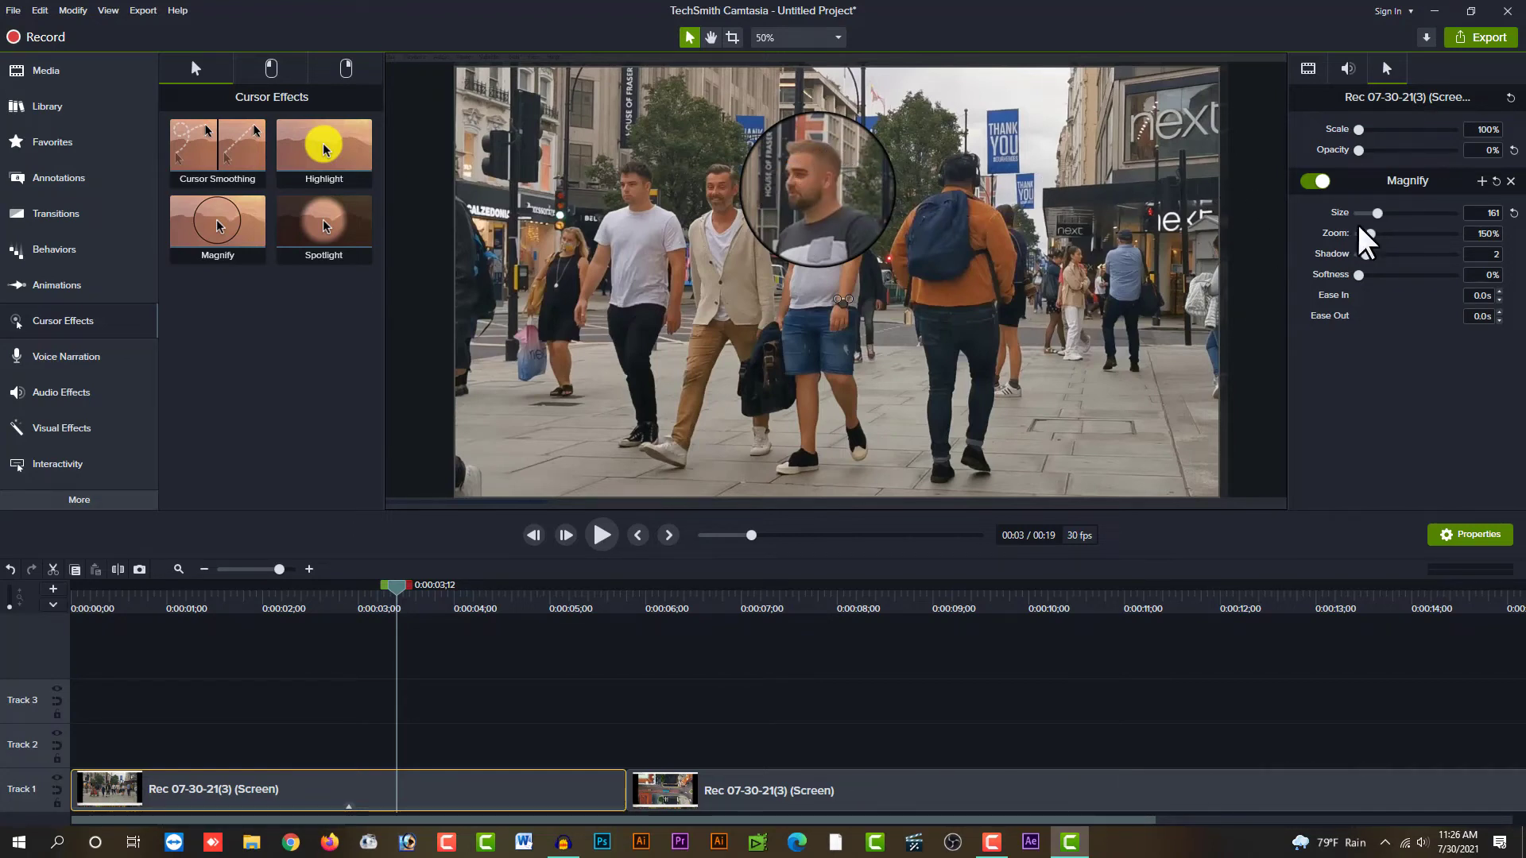
mouse_move(1369, 235)
left_mouse_down()
mouse_move(1347, 242)
mouse_move(1375, 255)
left_mouse_up()
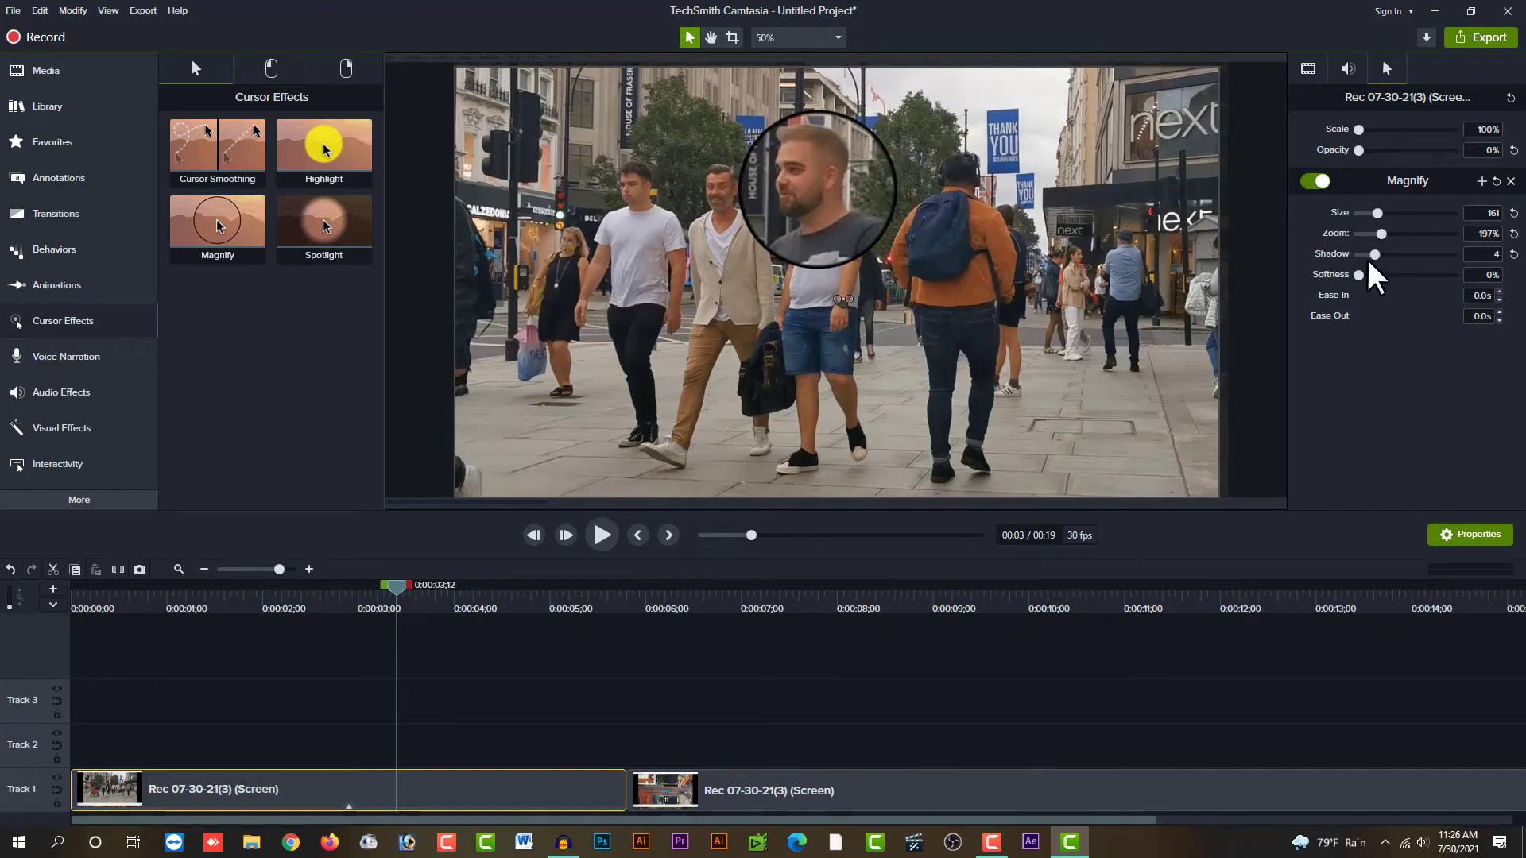
mouse_move(1380, 256)
left_mouse_down()
mouse_move(1409, 256)
mouse_move(1379, 278)
left_mouse_up()
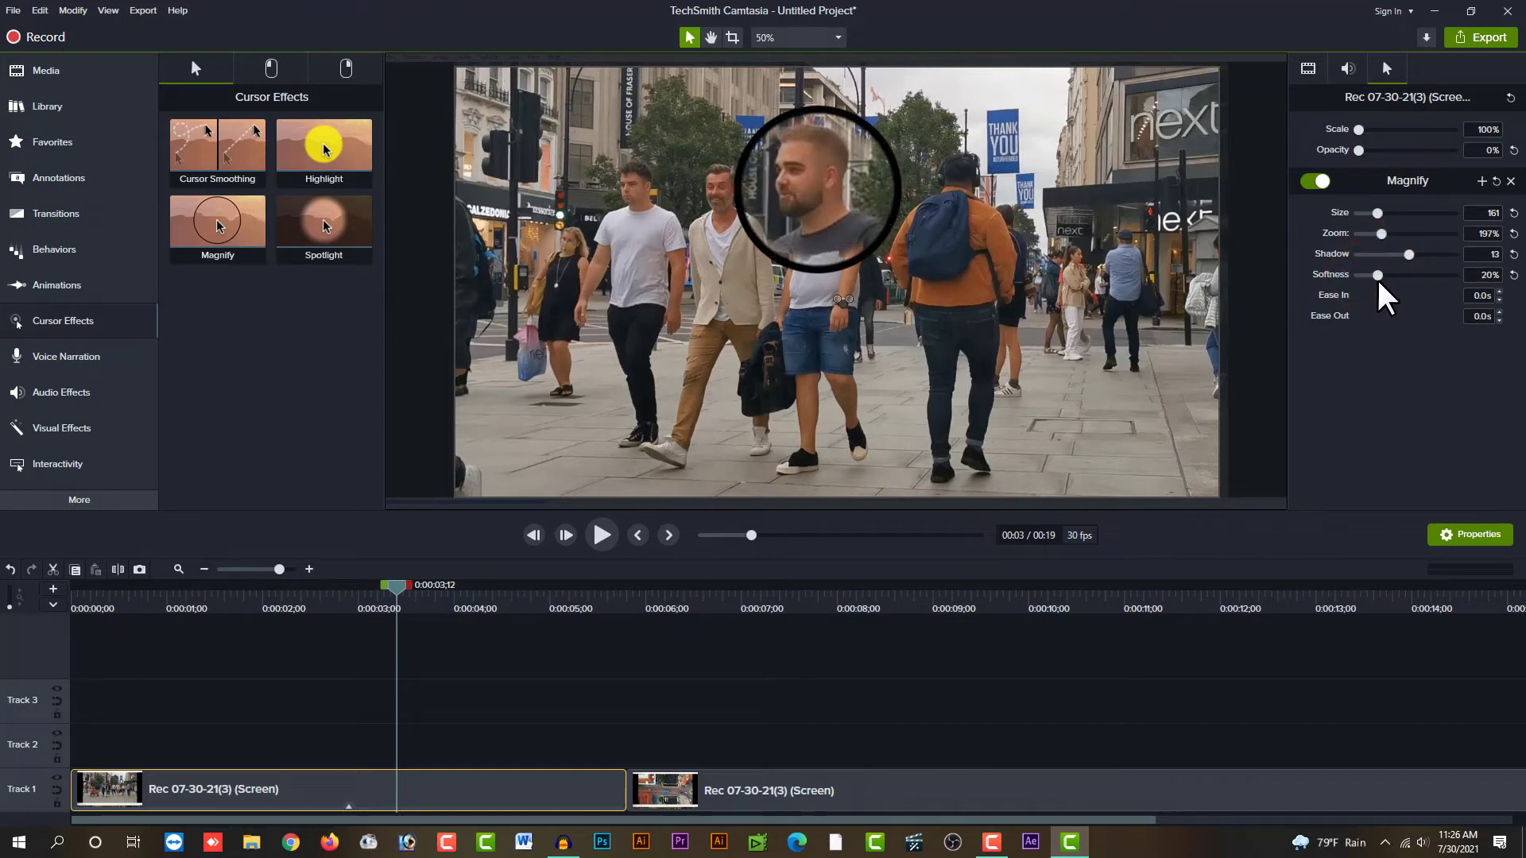
left_click_drag(349, 602, 248, 618)
key("space")
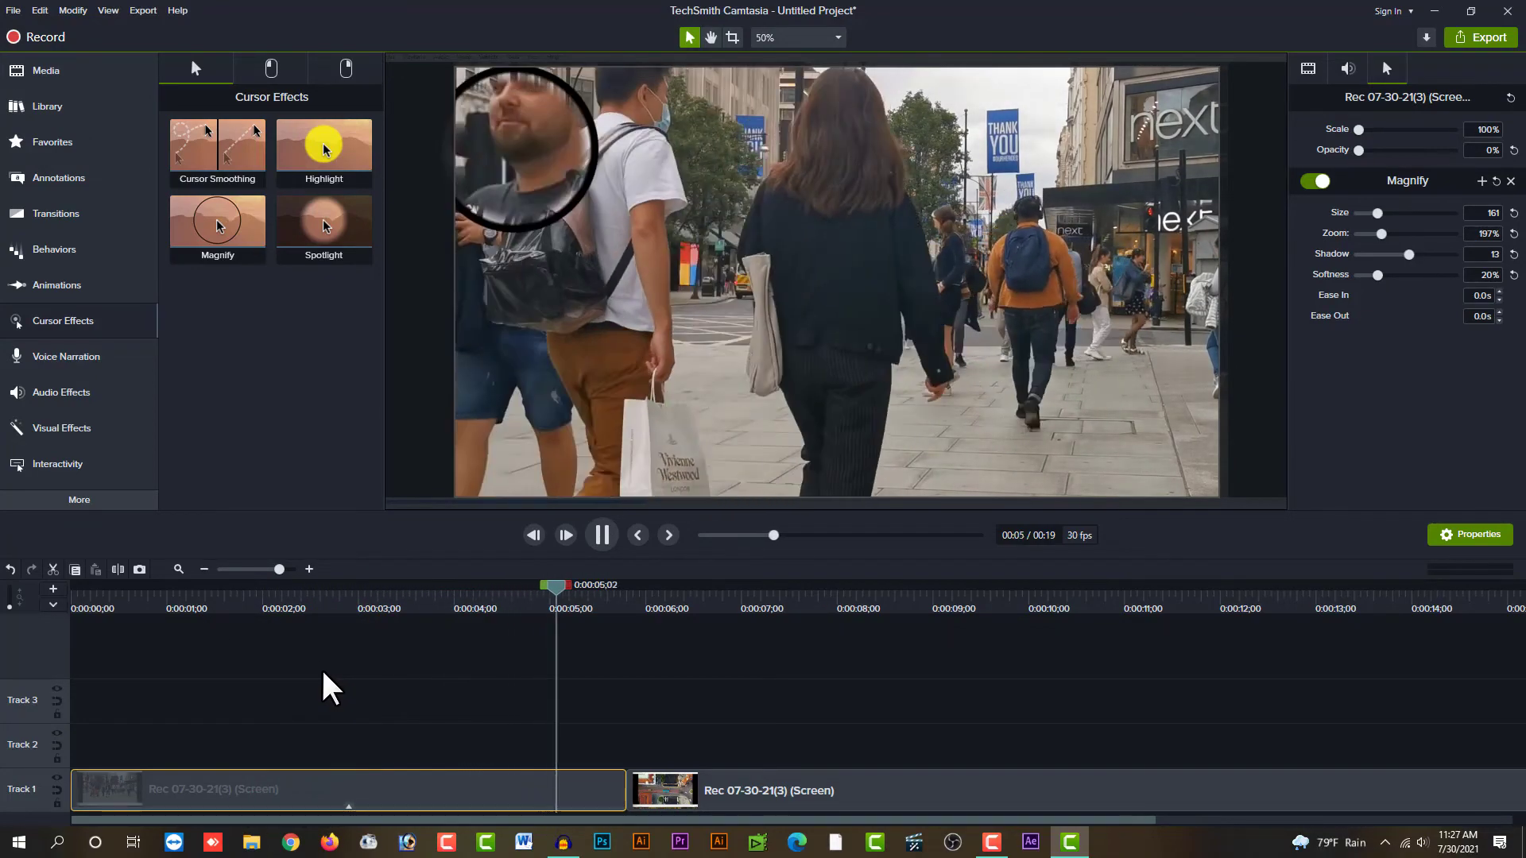
Replay the magnified first clip from near 0:00:02 to 0:00:05;00 to check the Magnify effect
key("space")
left_click(238, 598)
key("space")
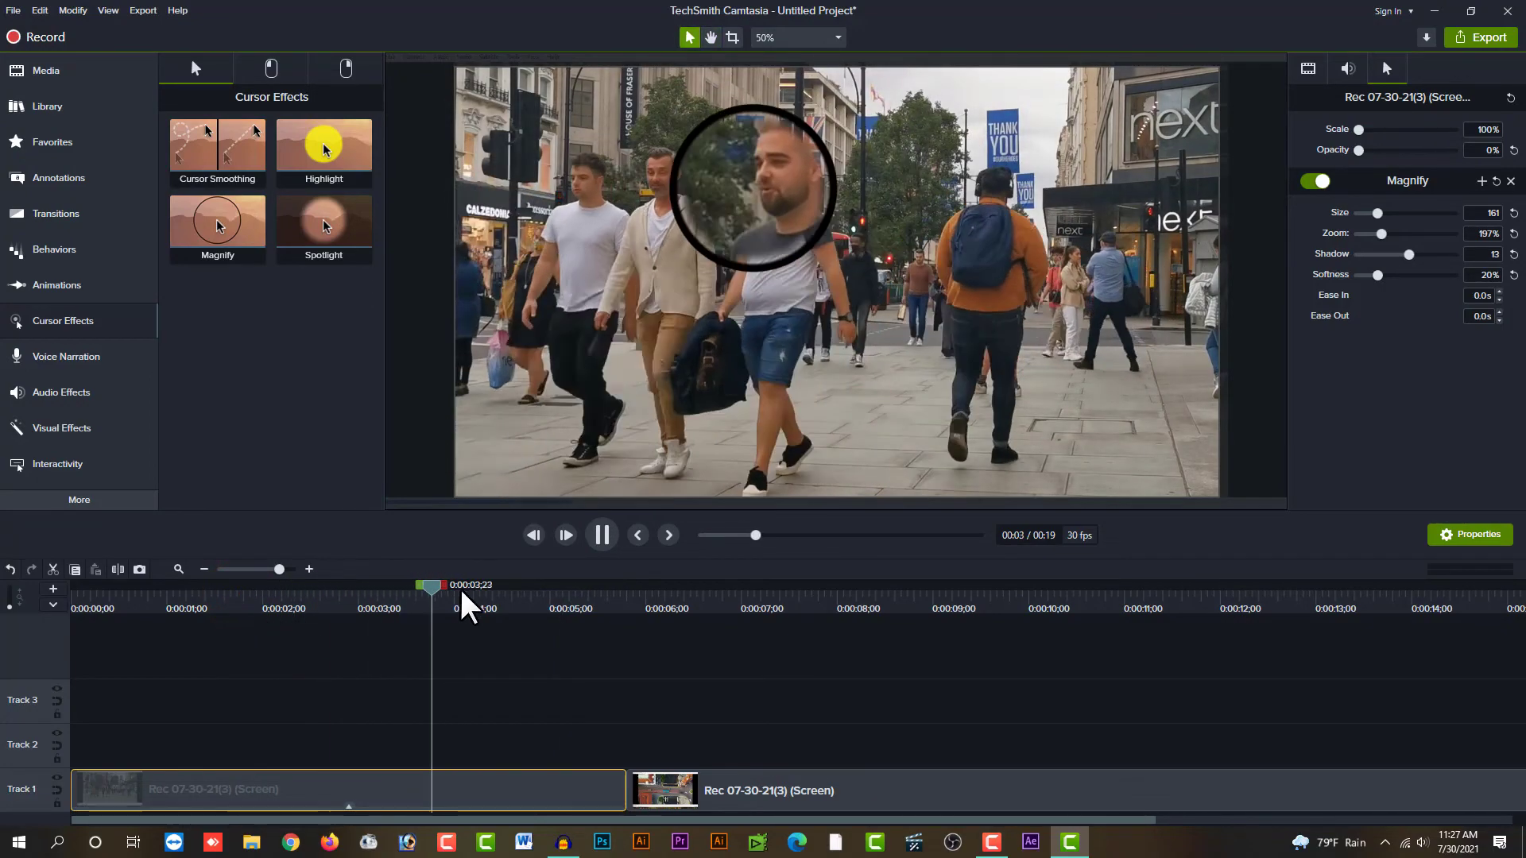
key("space")
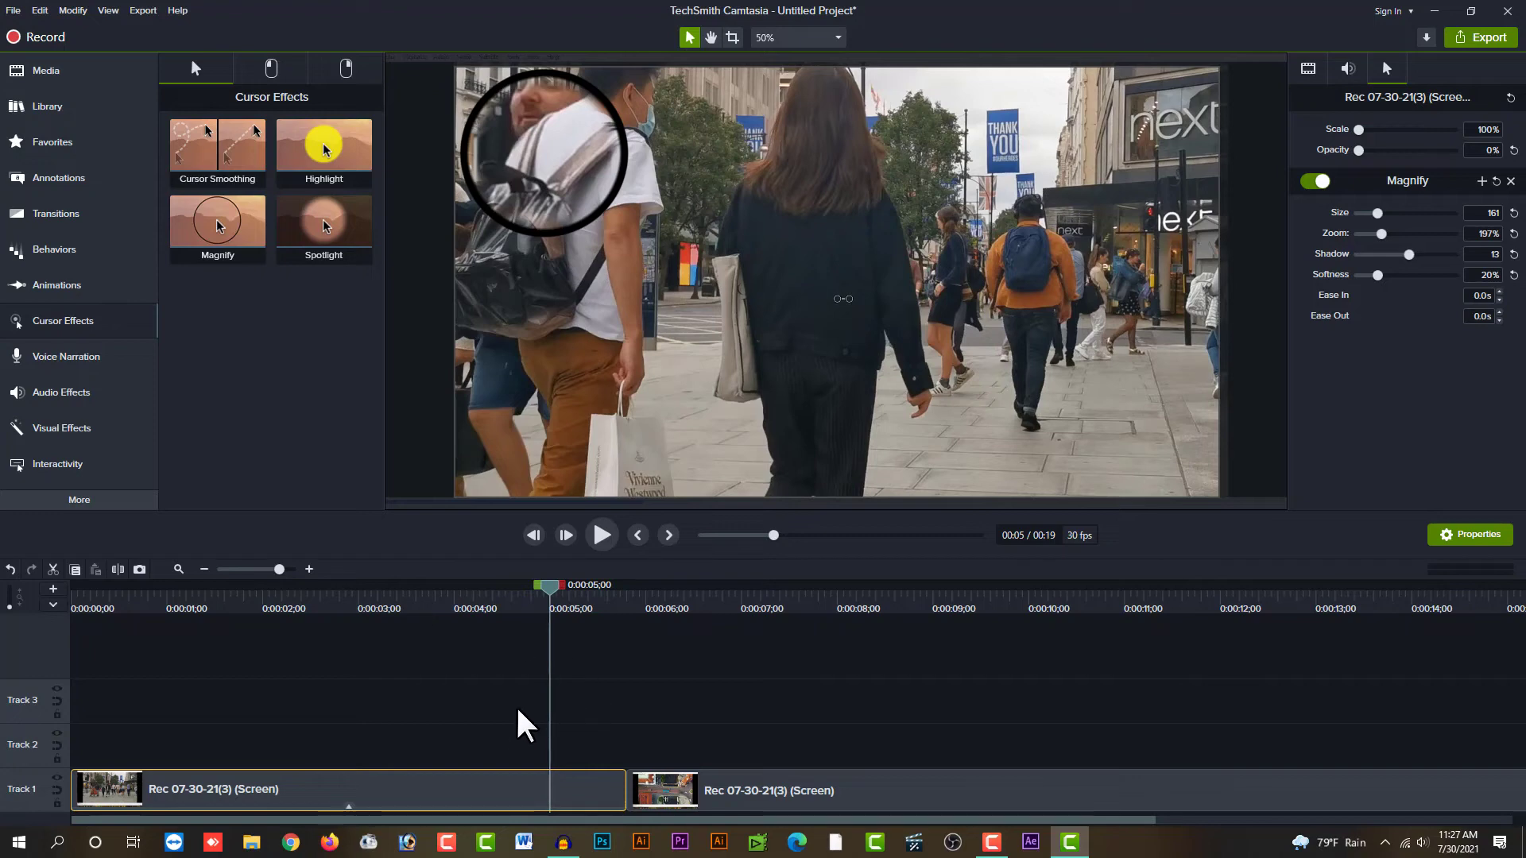
Delete the first recording clip and move the traffic clip earlier on Track 1, placing the playhead at 0:00:06;11
key("Delete")
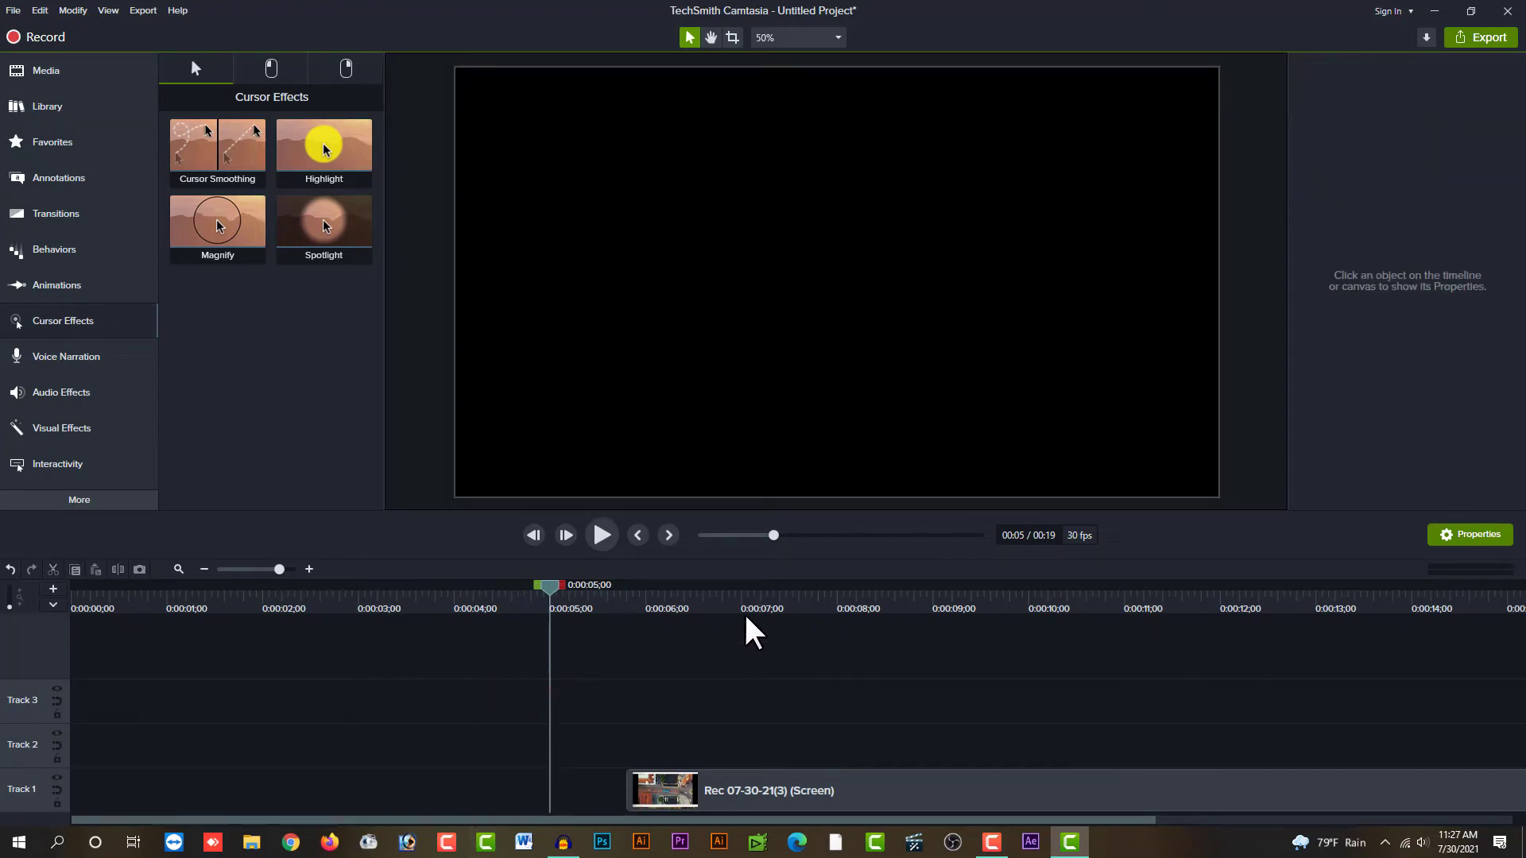
left_click(753, 590)
left_click_drag(829, 795, 612, 791)
left_click_drag(743, 586, 681, 588)
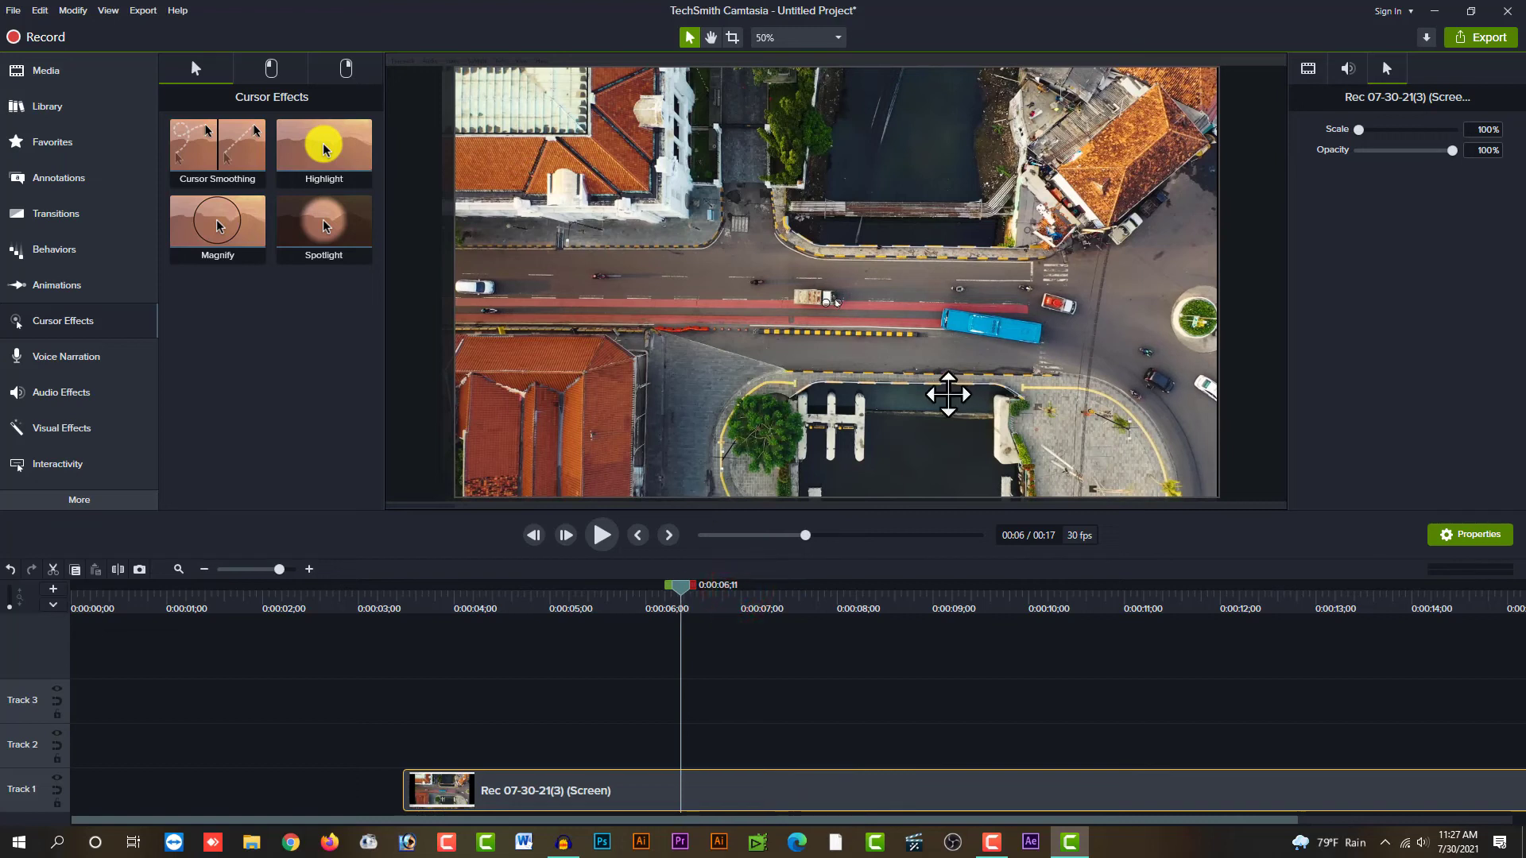
Apply the Rings left-click effect to the traffic clip and preview it up to 0:00:06;07
left_click(269, 64)
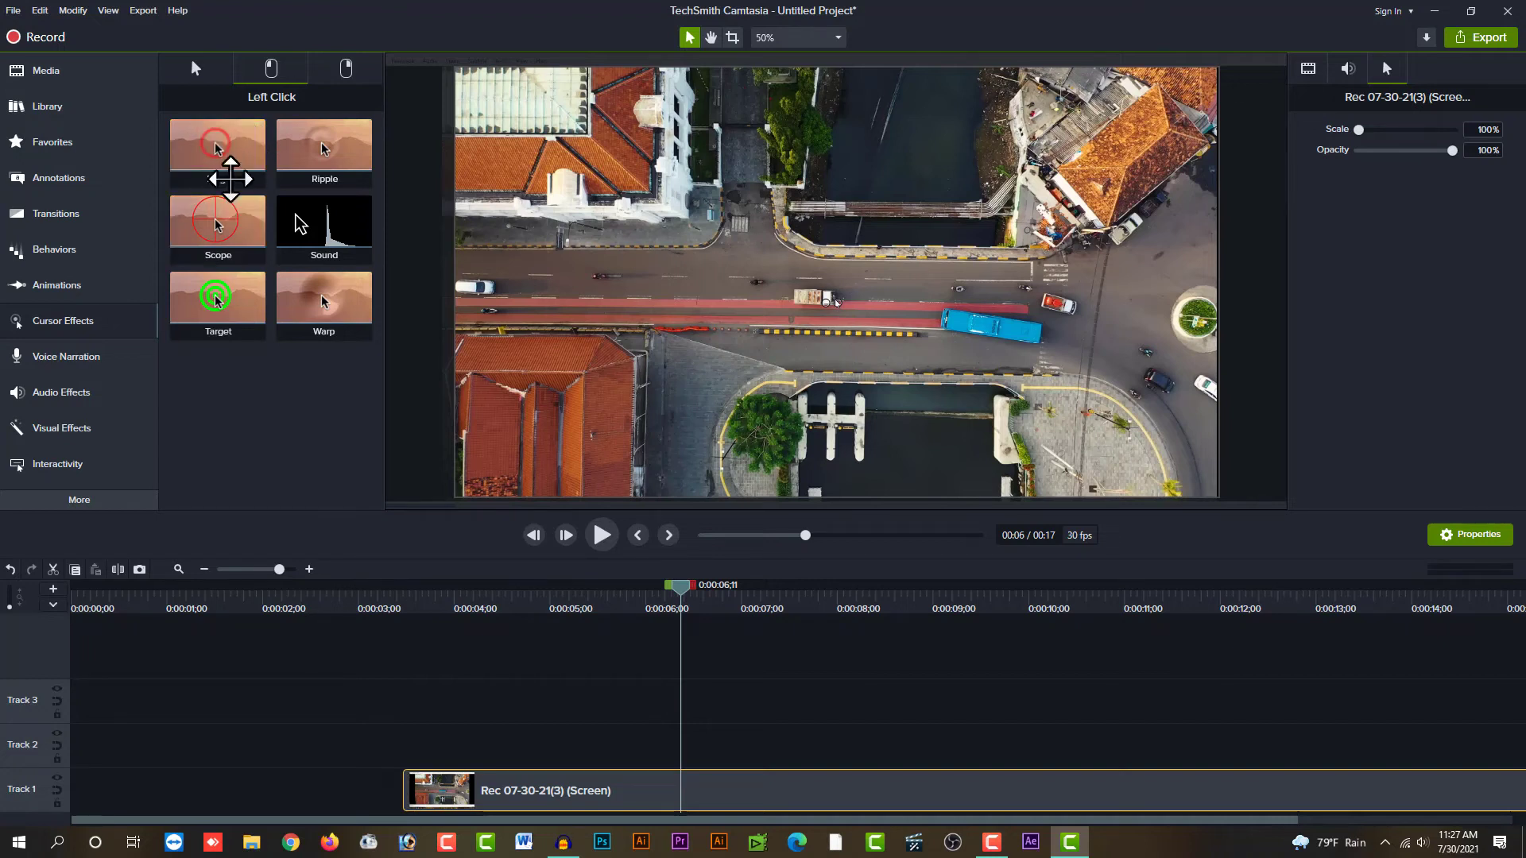
left_click_drag(230, 179, 590, 788)
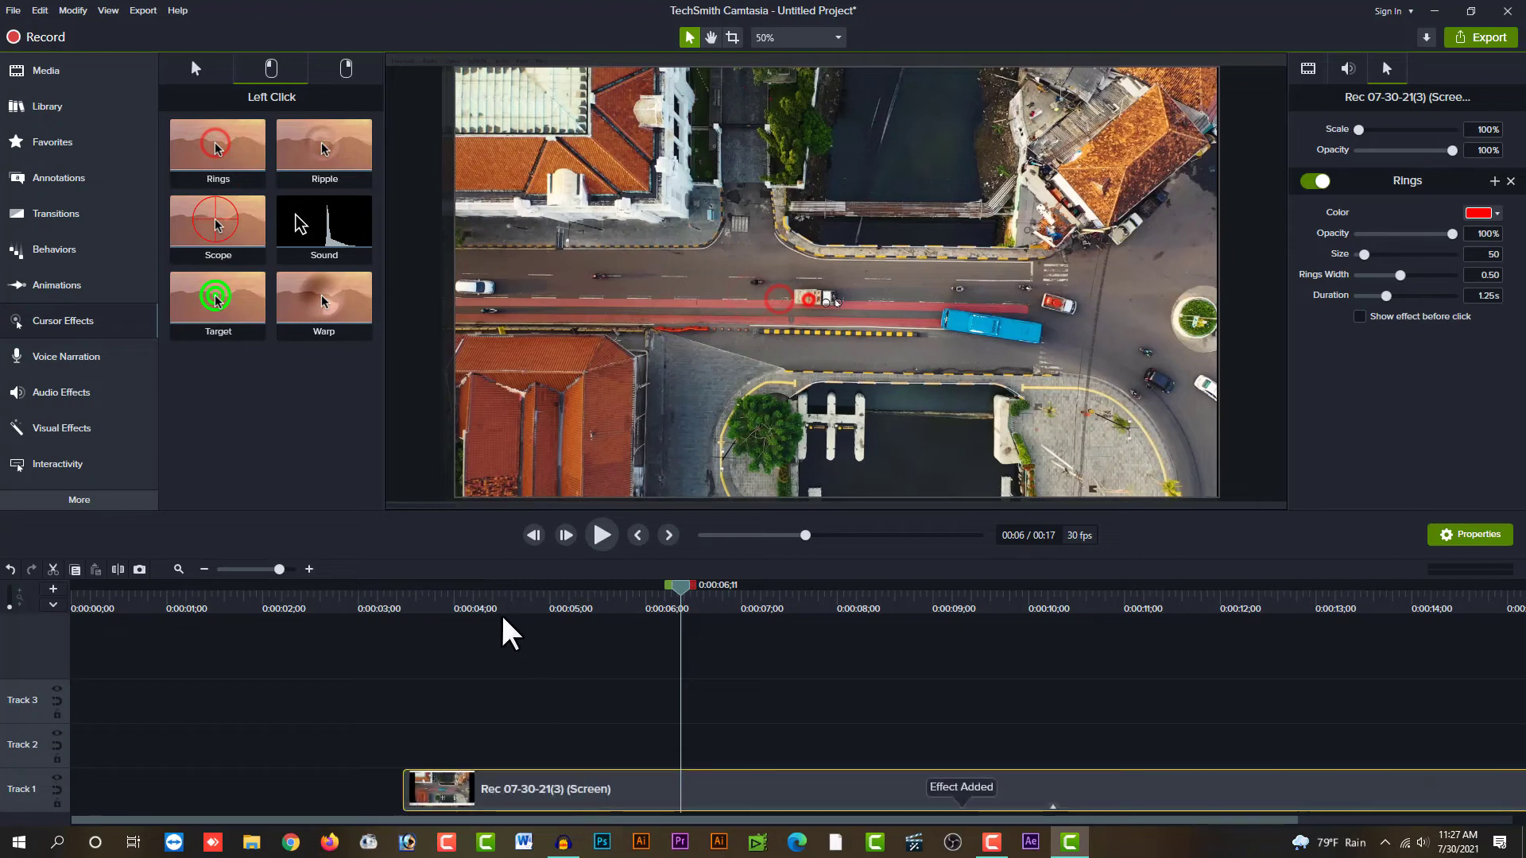
left_click_drag(465, 602, 431, 601)
key("space")
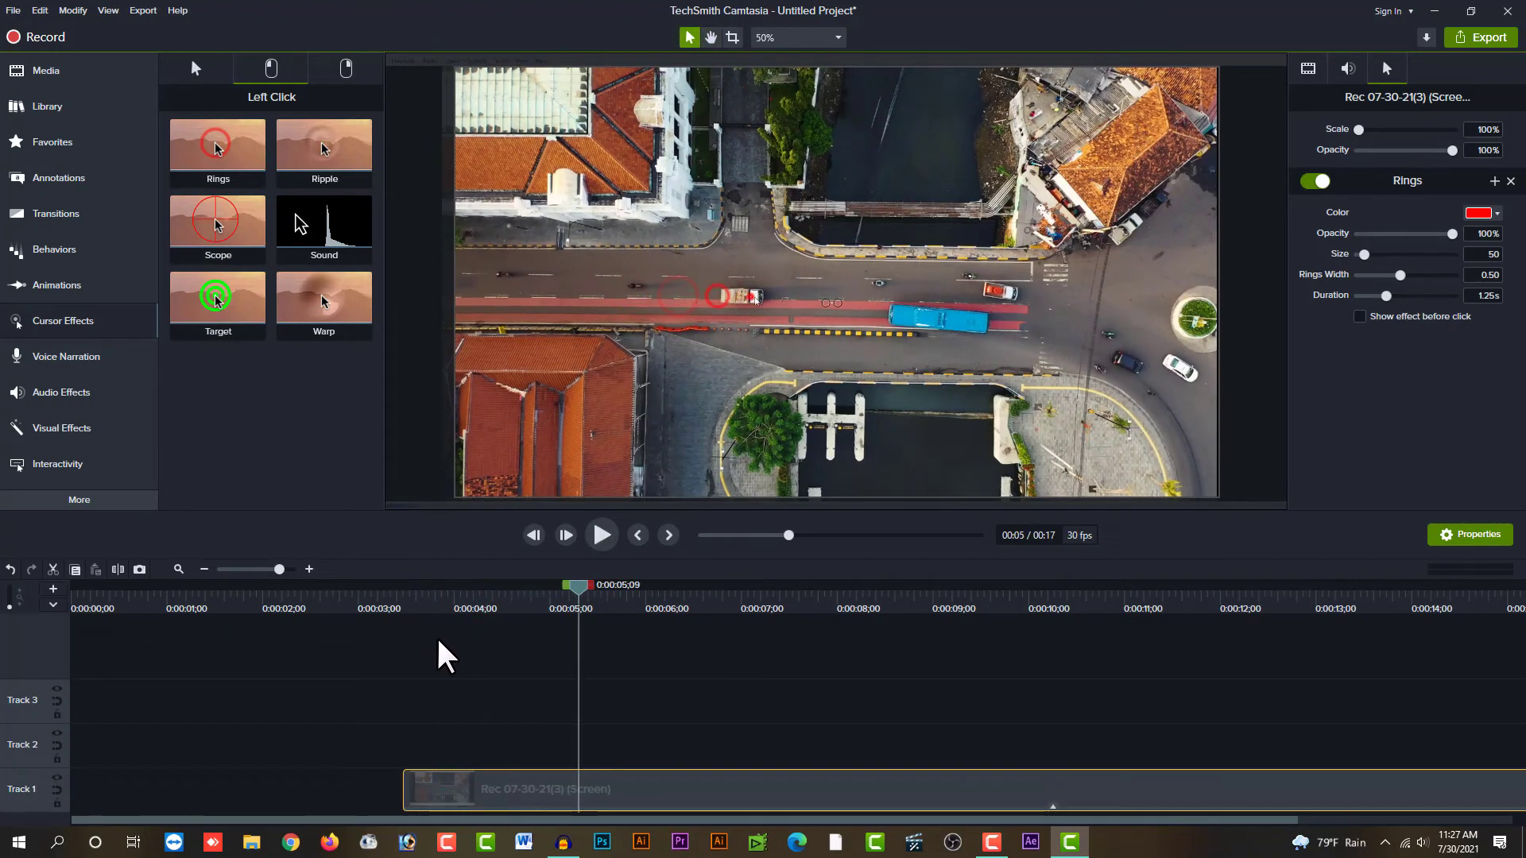
key("space")
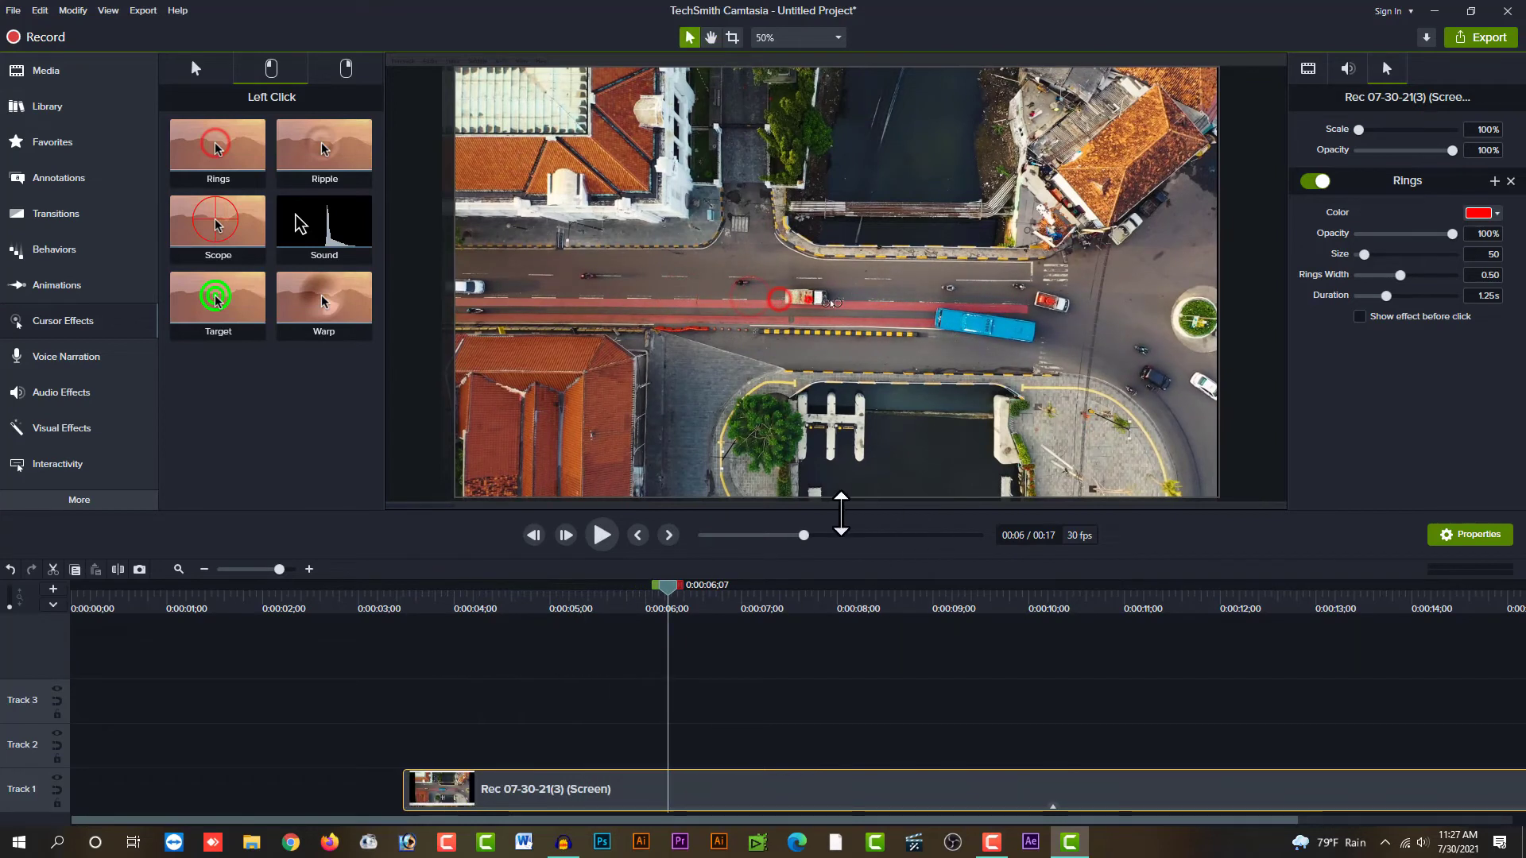
Show the traffic clip's applied effects on the timeline and hide its cursor by setting the cursor opacity to 0%
left_click(1054, 807)
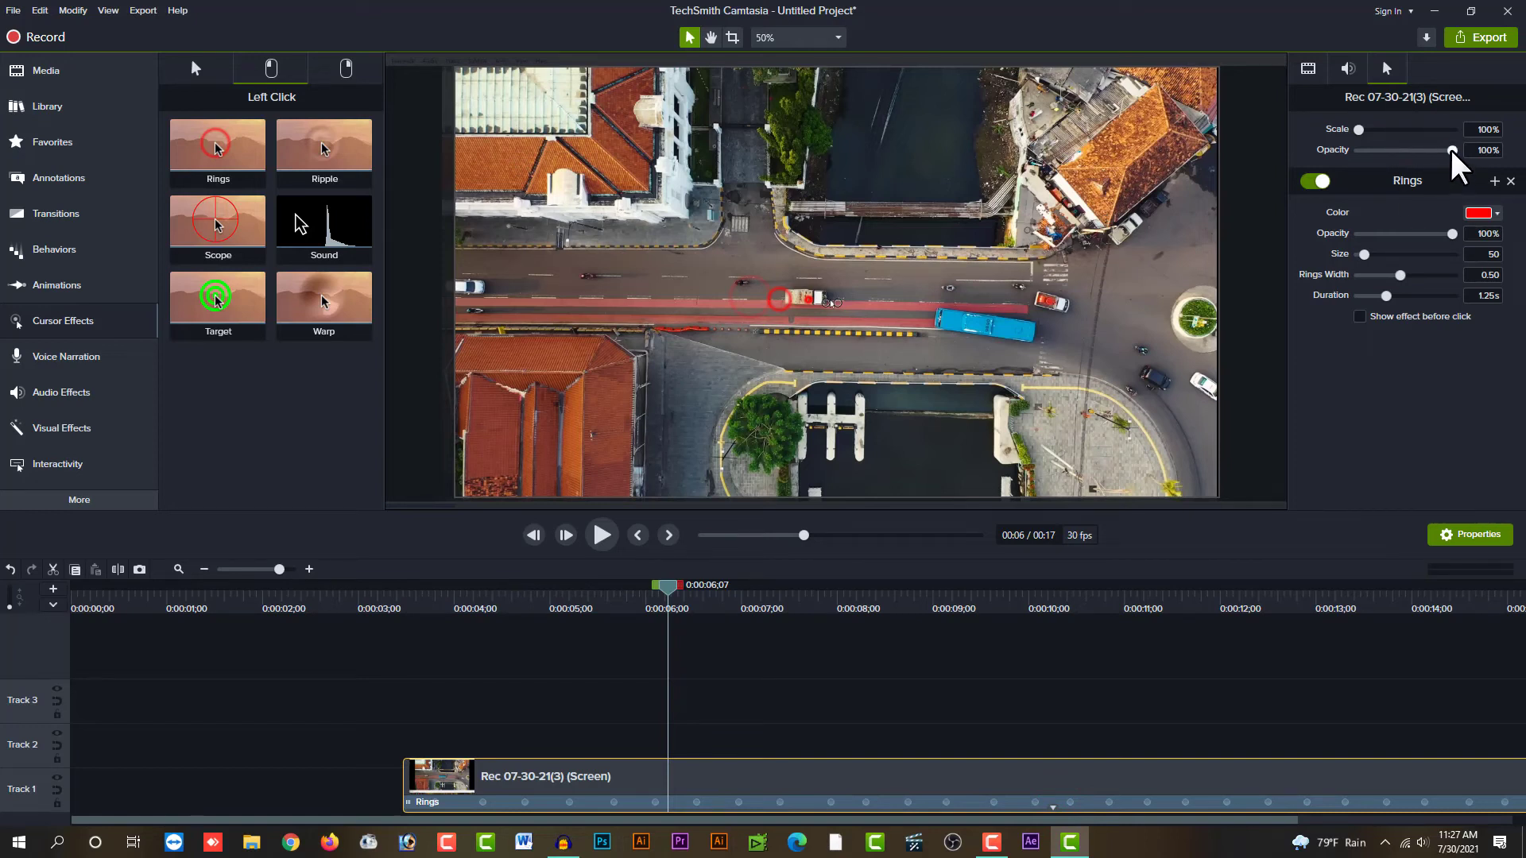
left_click_drag(1451, 149, 1341, 151)
left_click(517, 590)
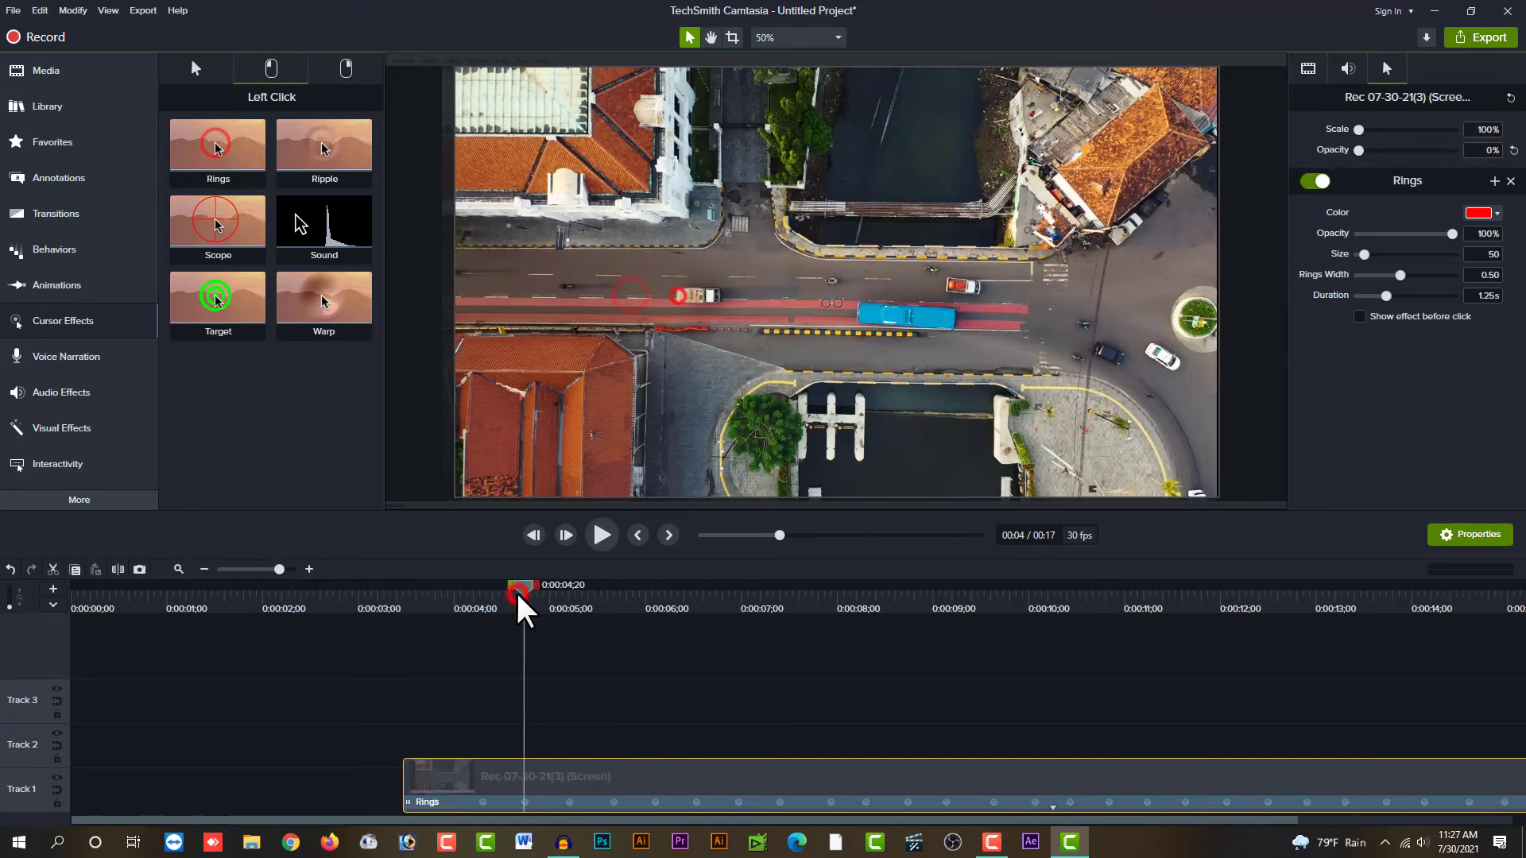
Set the Rings effect's color to lime green #A8FF00
left_click(1480, 213)
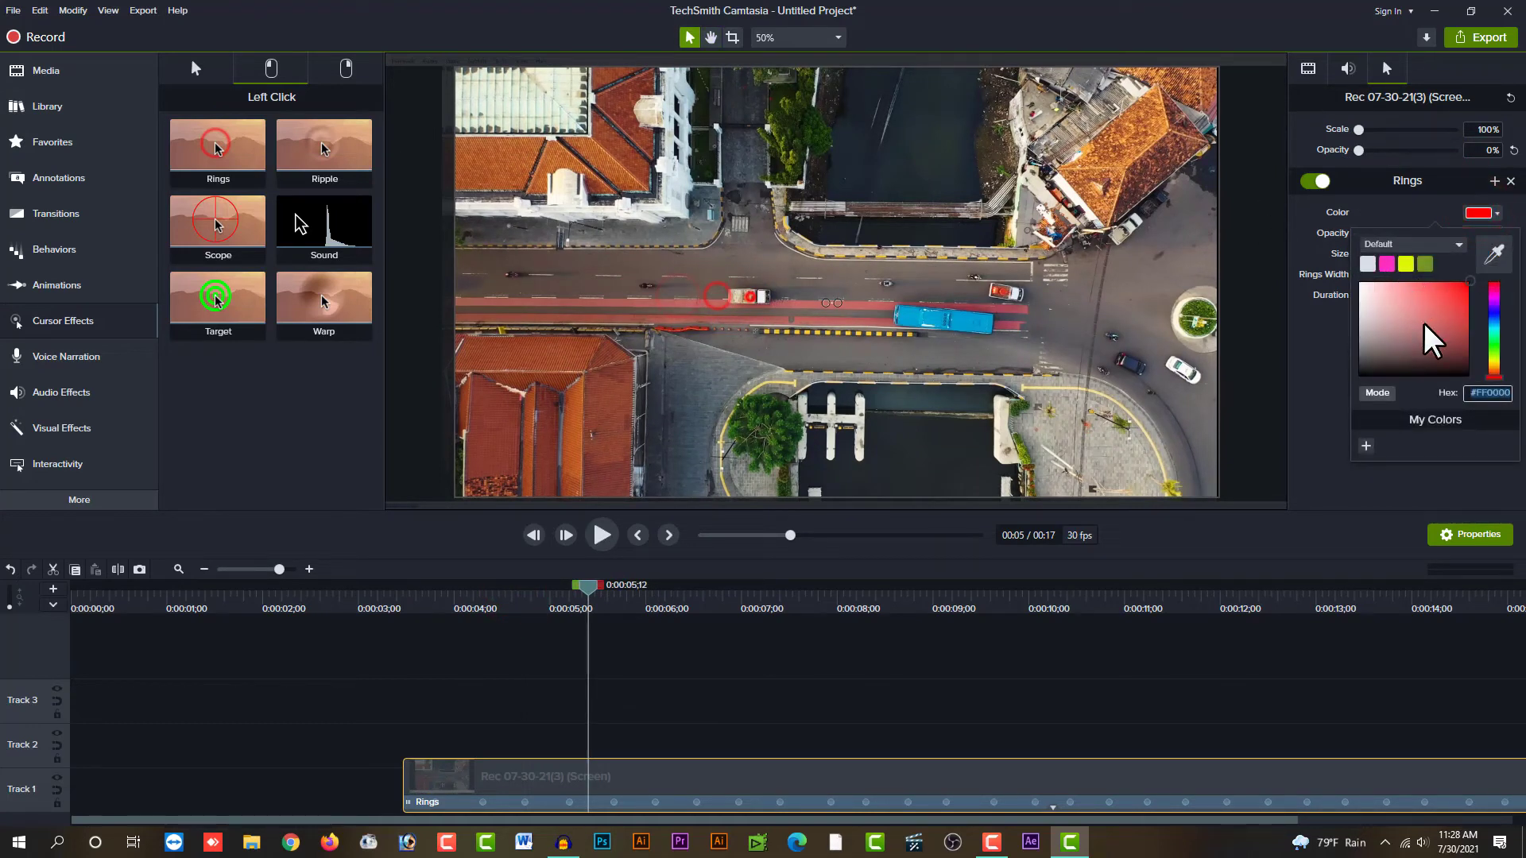
left_click(1496, 291)
left_click(1463, 366)
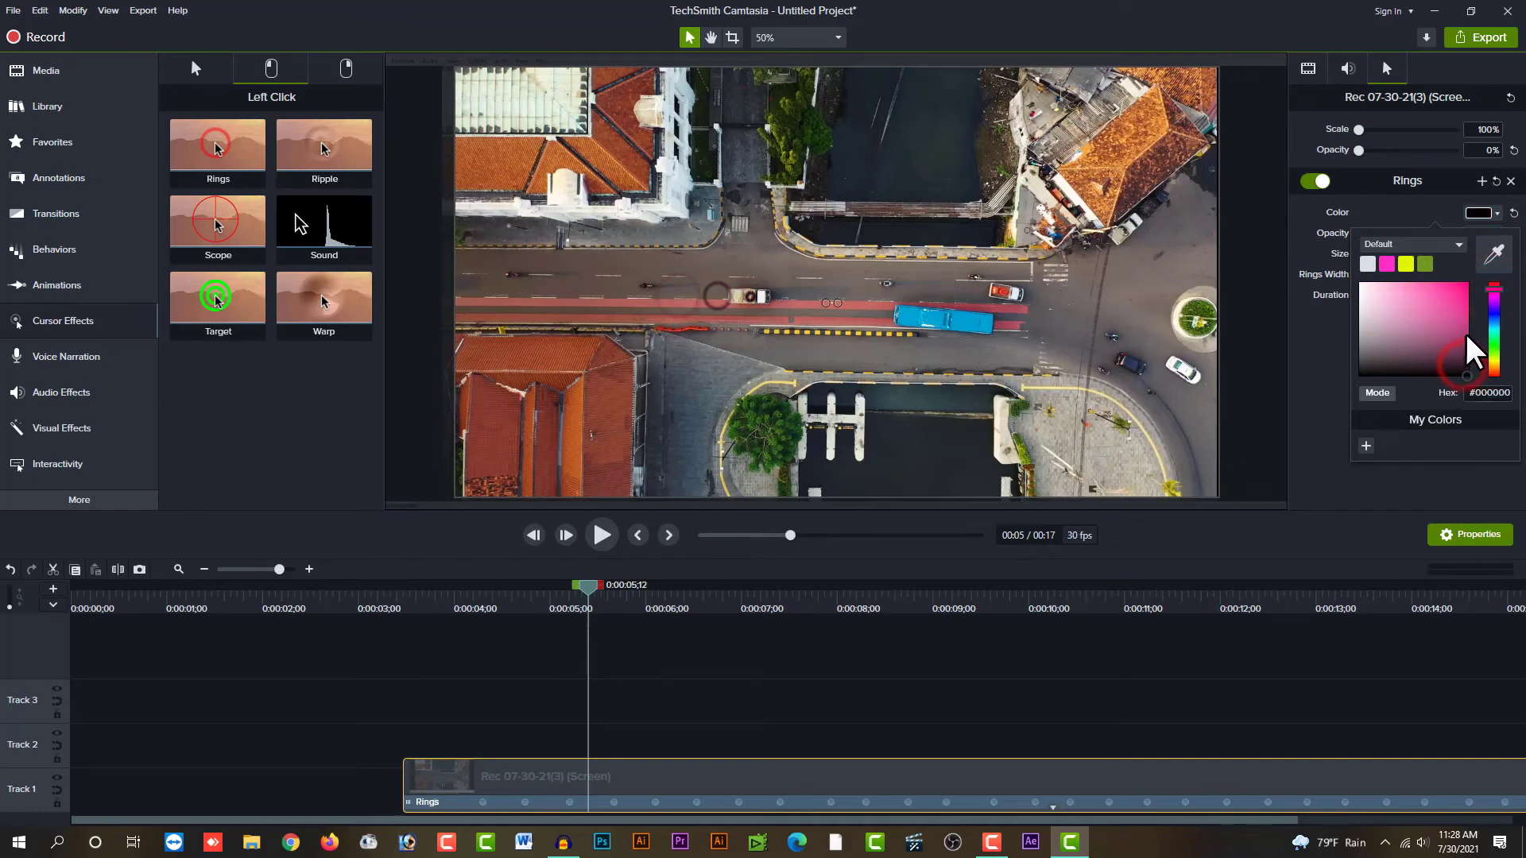
left_click_drag(1451, 332, 1471, 282)
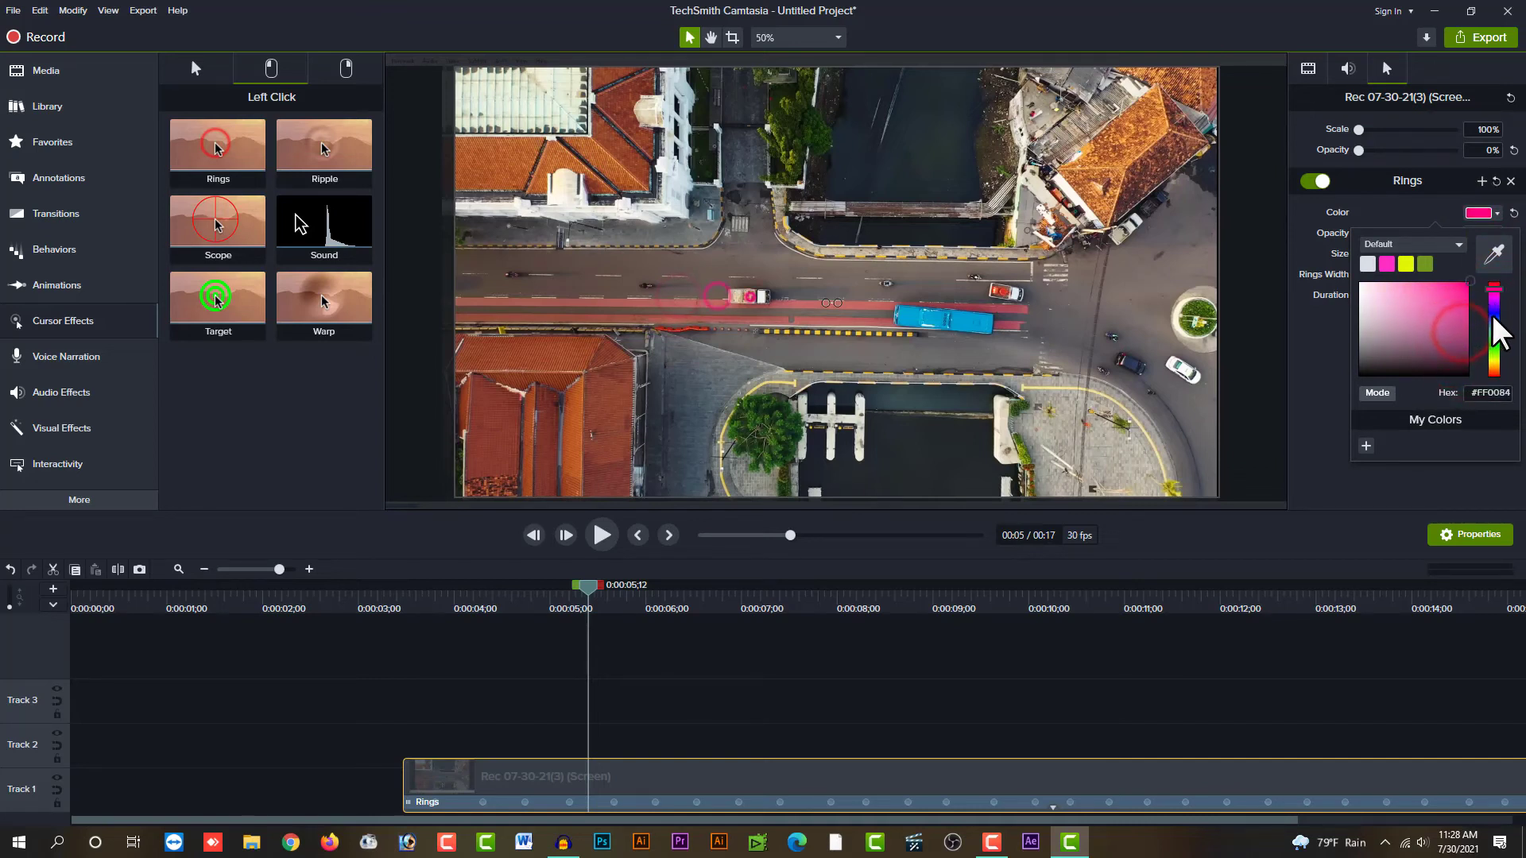
left_click_drag(1483, 367, 1488, 356)
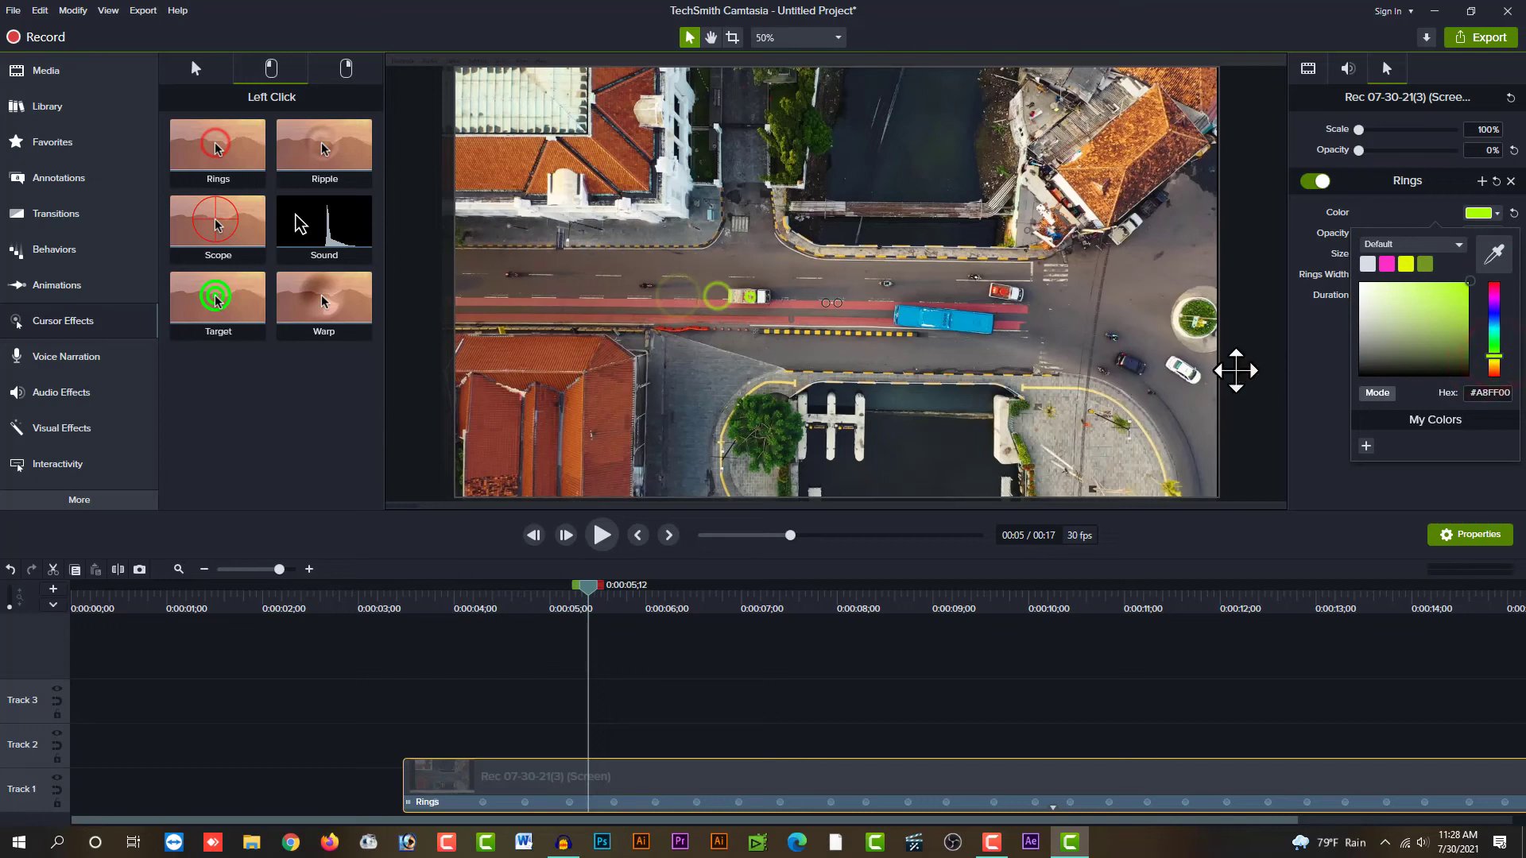
left_click(1291, 407)
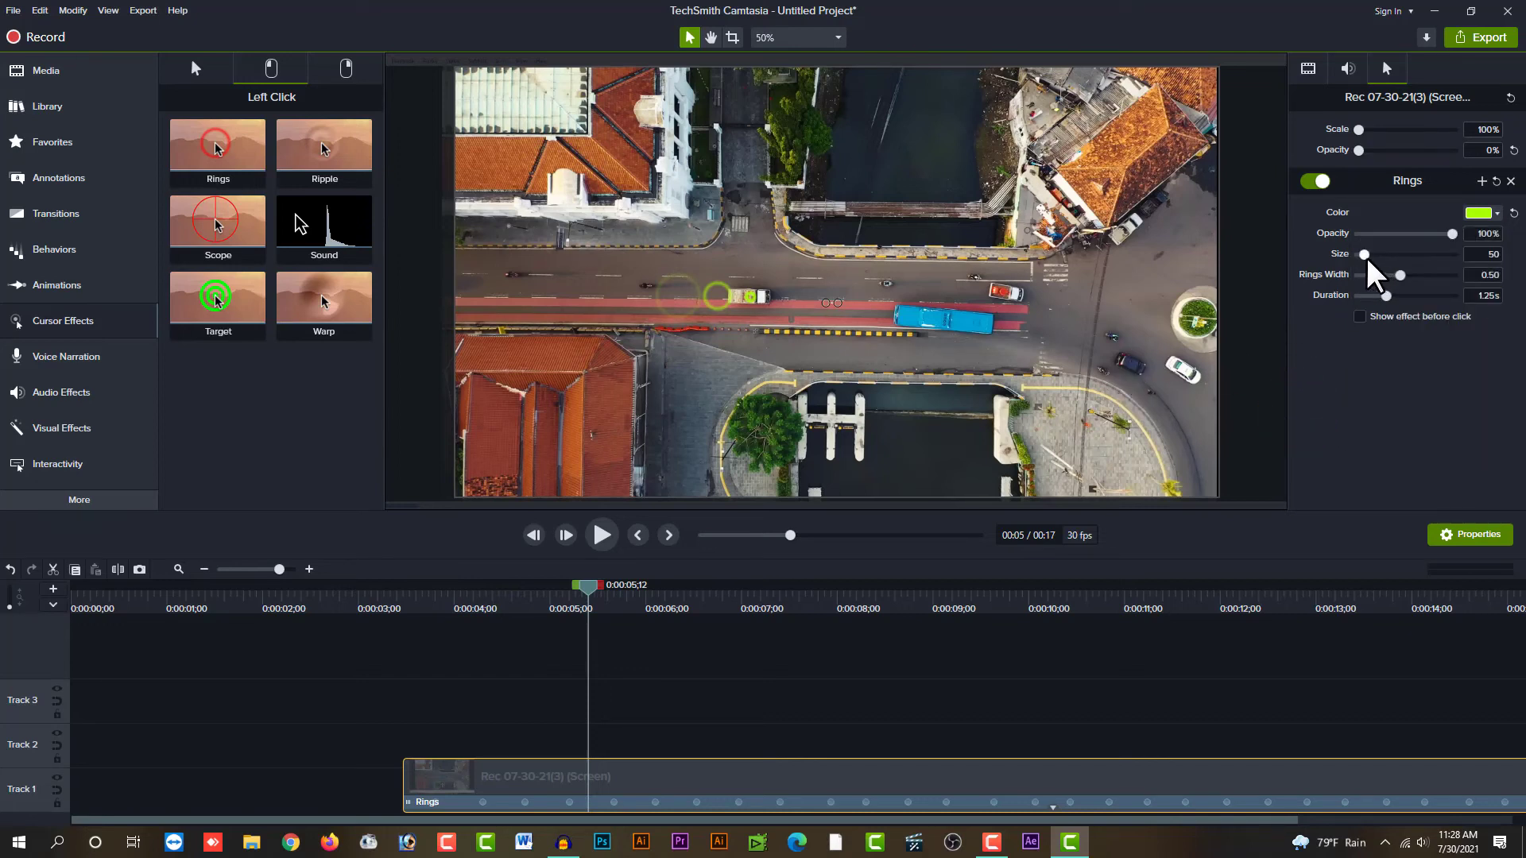
Preview the lime green rings around the moving truck from about 0:00:04 to 0:00:05;24
left_click(498, 602)
left_click(602, 535)
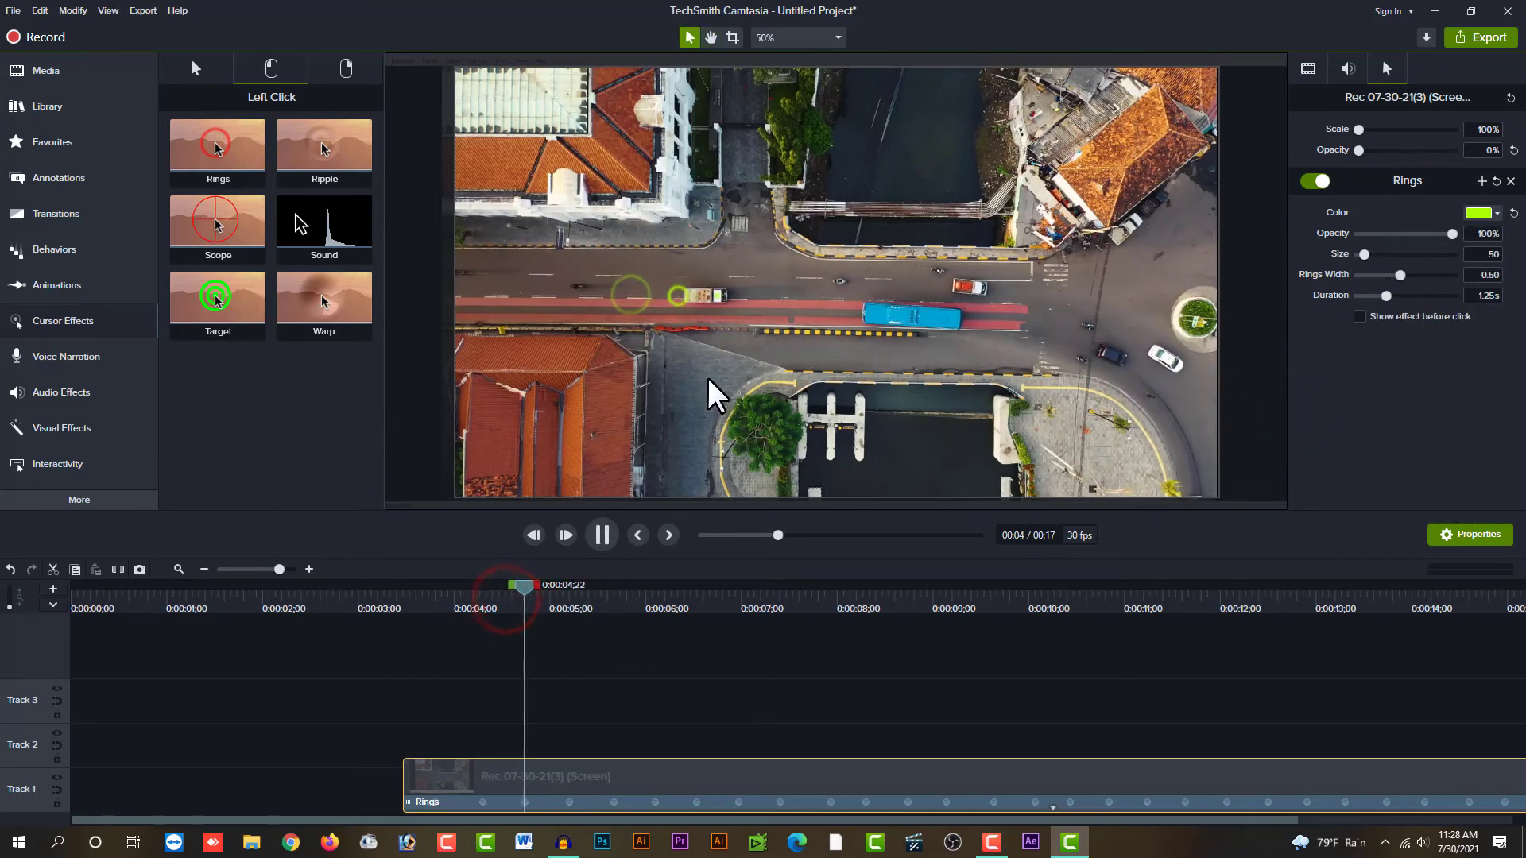
key("space")
key("space")
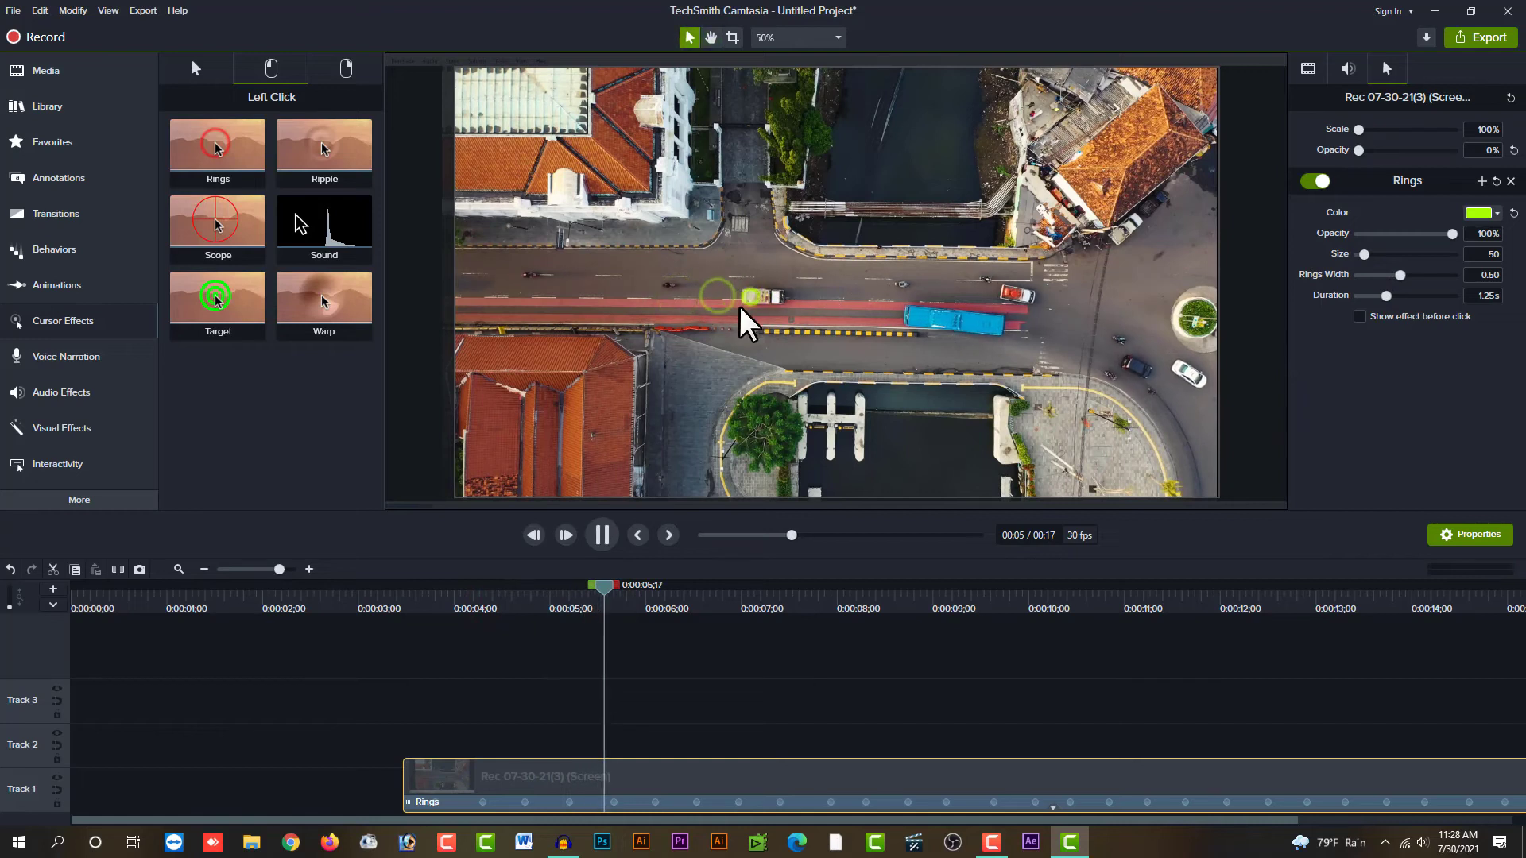
key("space")
Set the Rings effect's size to 287 and preview the clip from about 0:00:05;01 to 0:00:10;06
left_click_drag(1364, 251, 1392, 256)
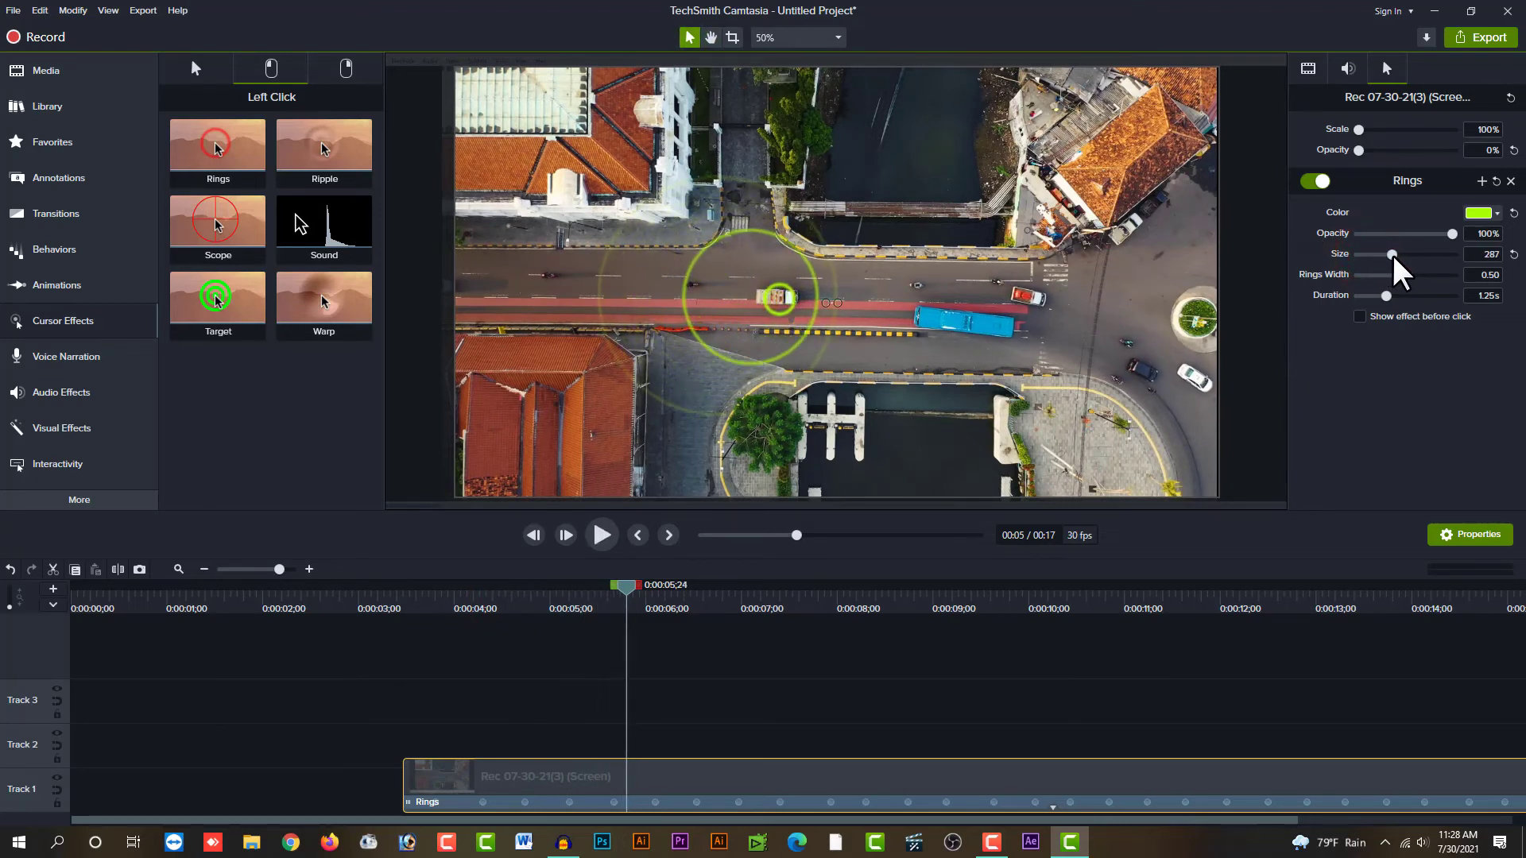
left_click(561, 601)
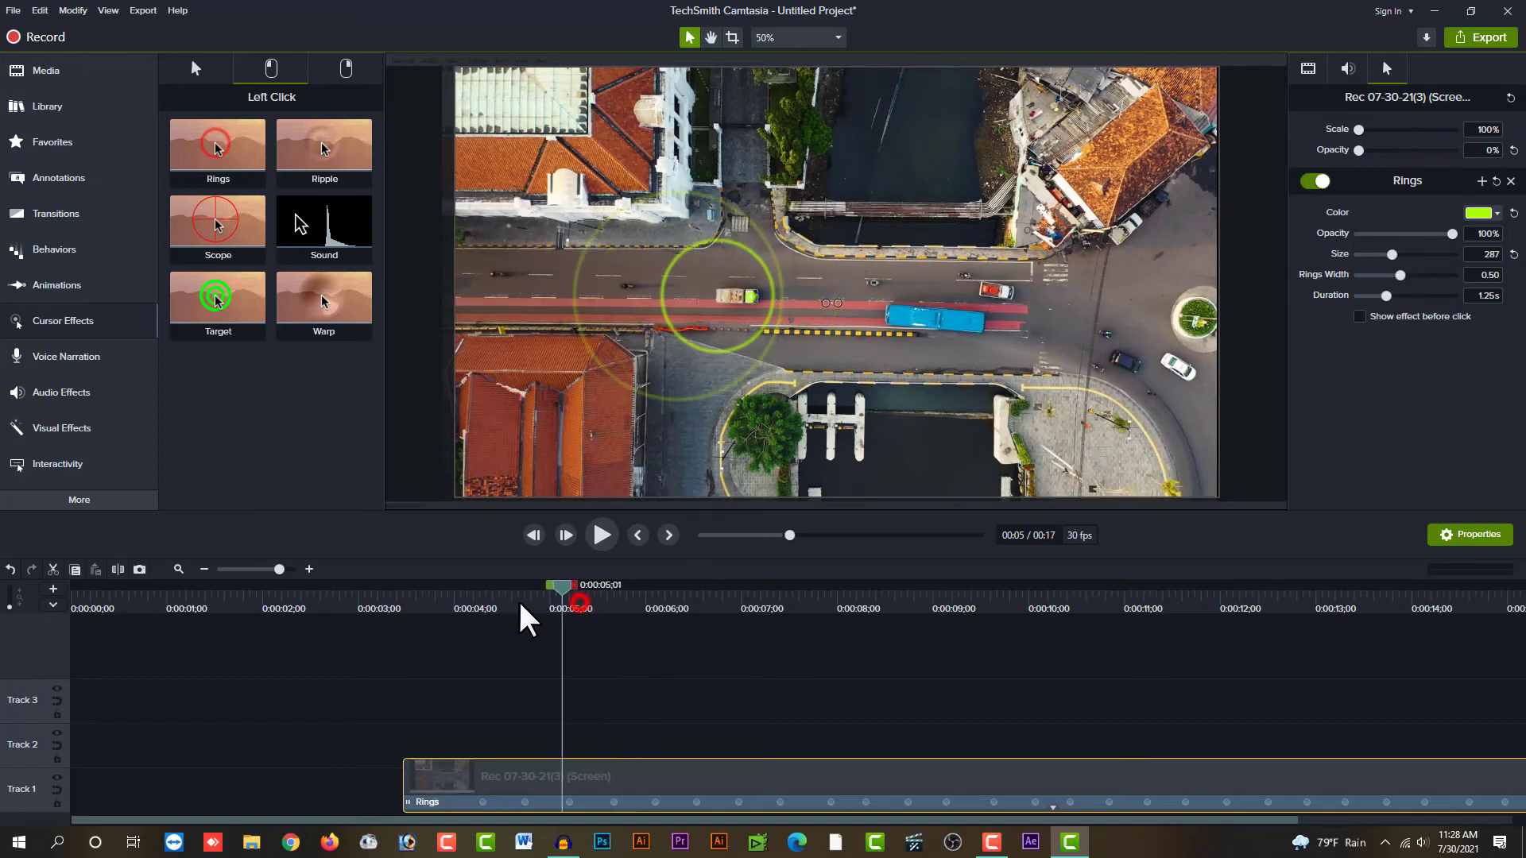
key("space")
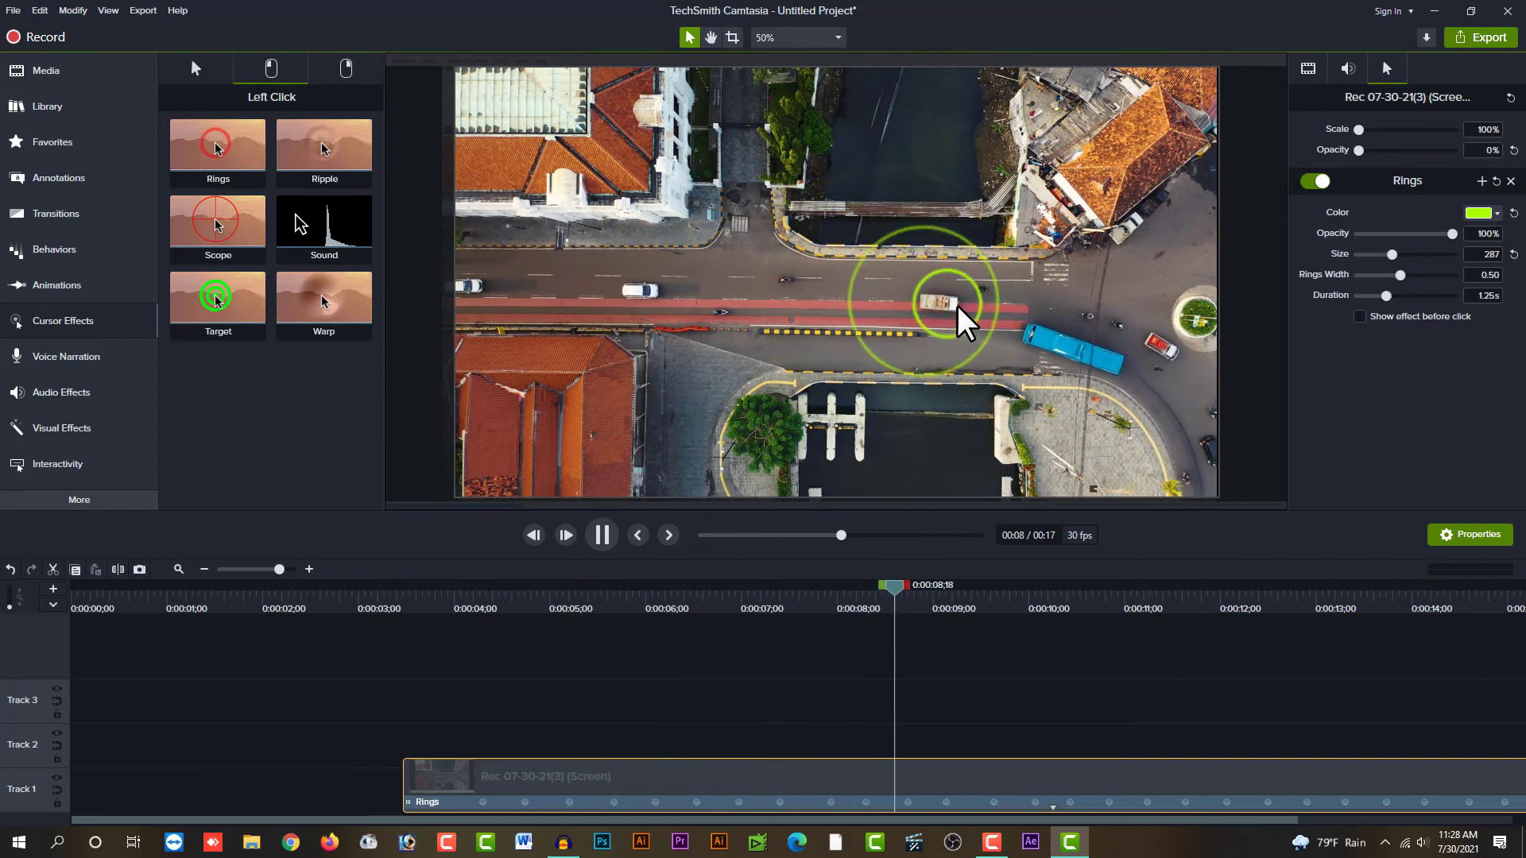
key("space")
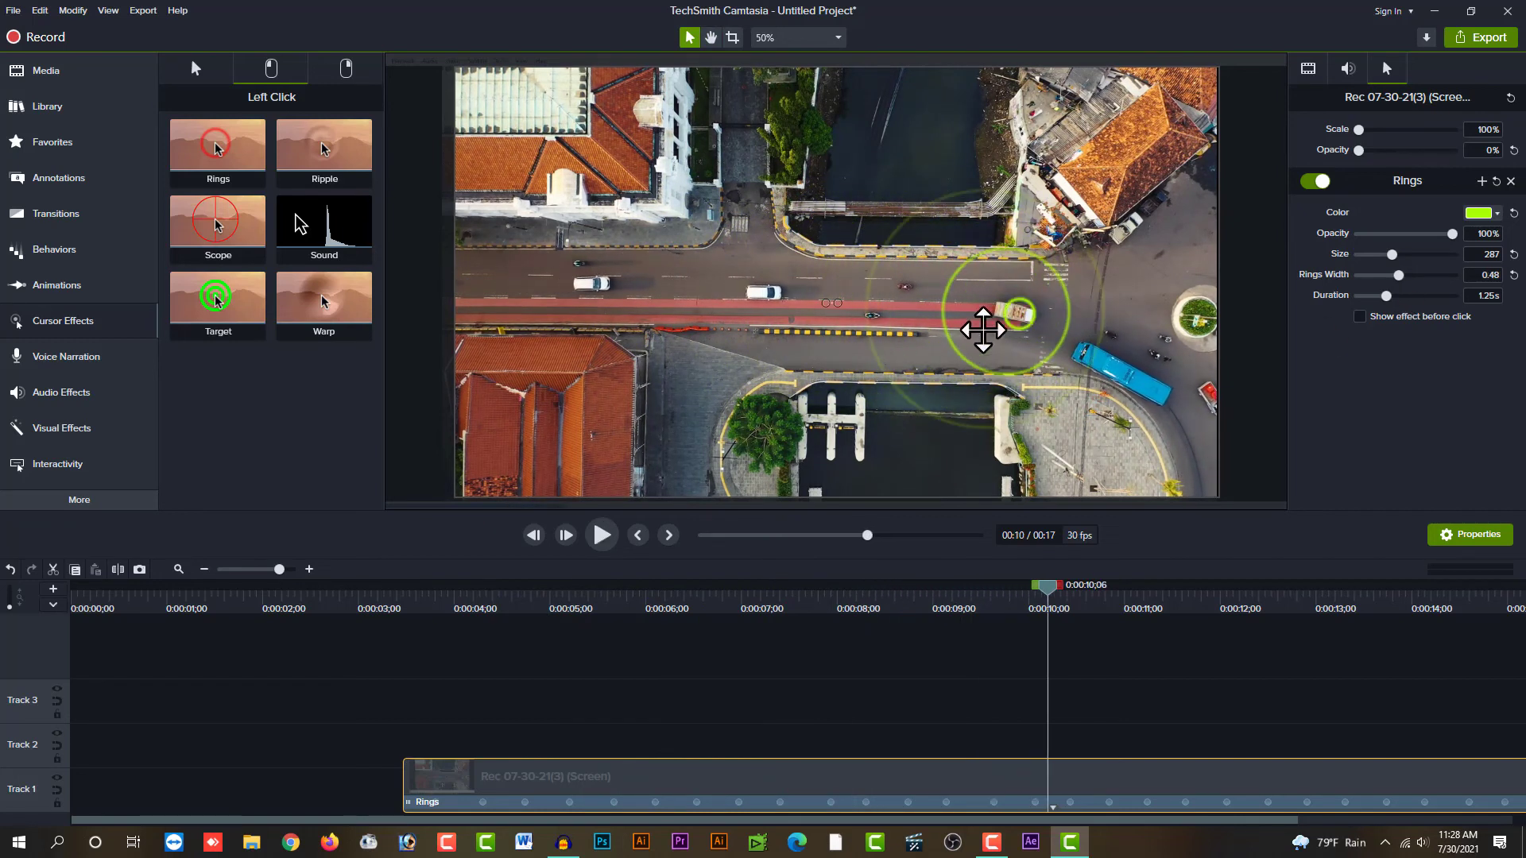
Set the Rings effect's width to 0.64 and its duration to 2.44 s
left_click(1399, 275)
left_click_drag(1401, 273, 1418, 278)
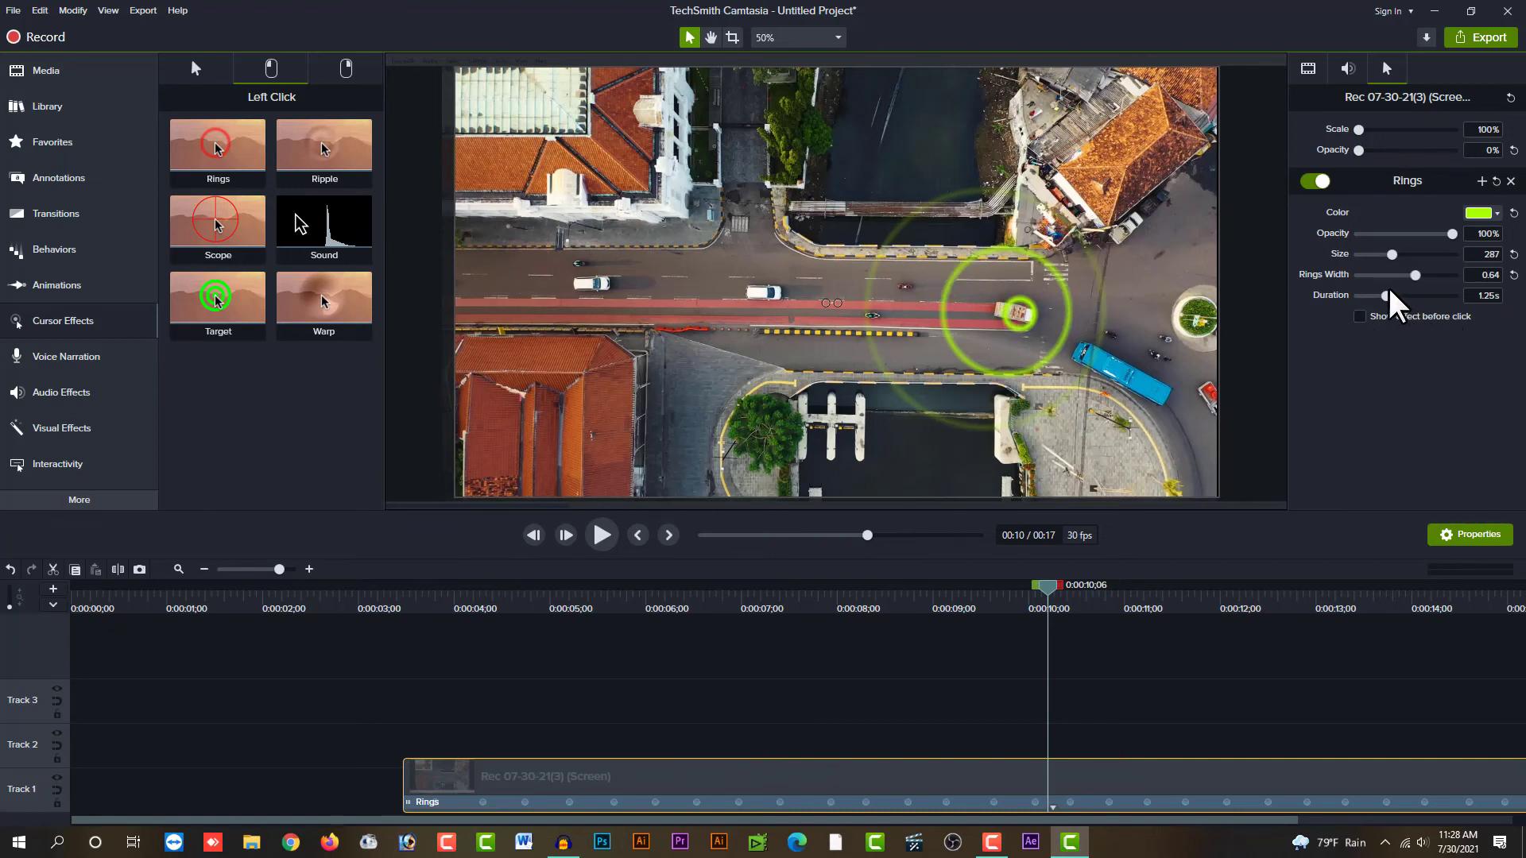
left_click_drag(1385, 296, 1414, 296)
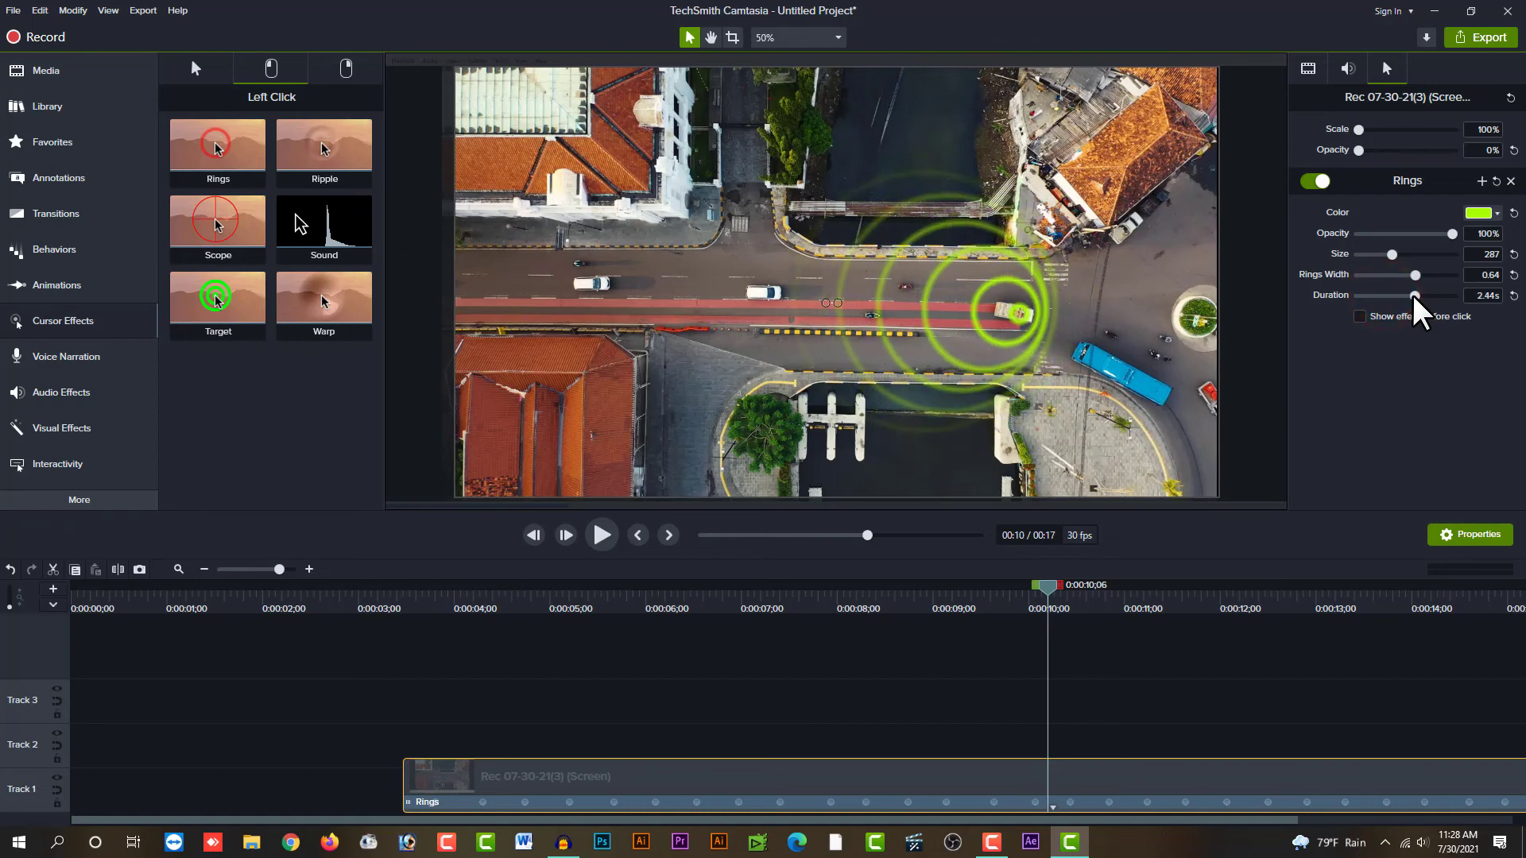
Replay the traffic clip to check the wider, longer-lasting rings, stopping at 0:00:10;02
left_click(470, 608)
key("space")
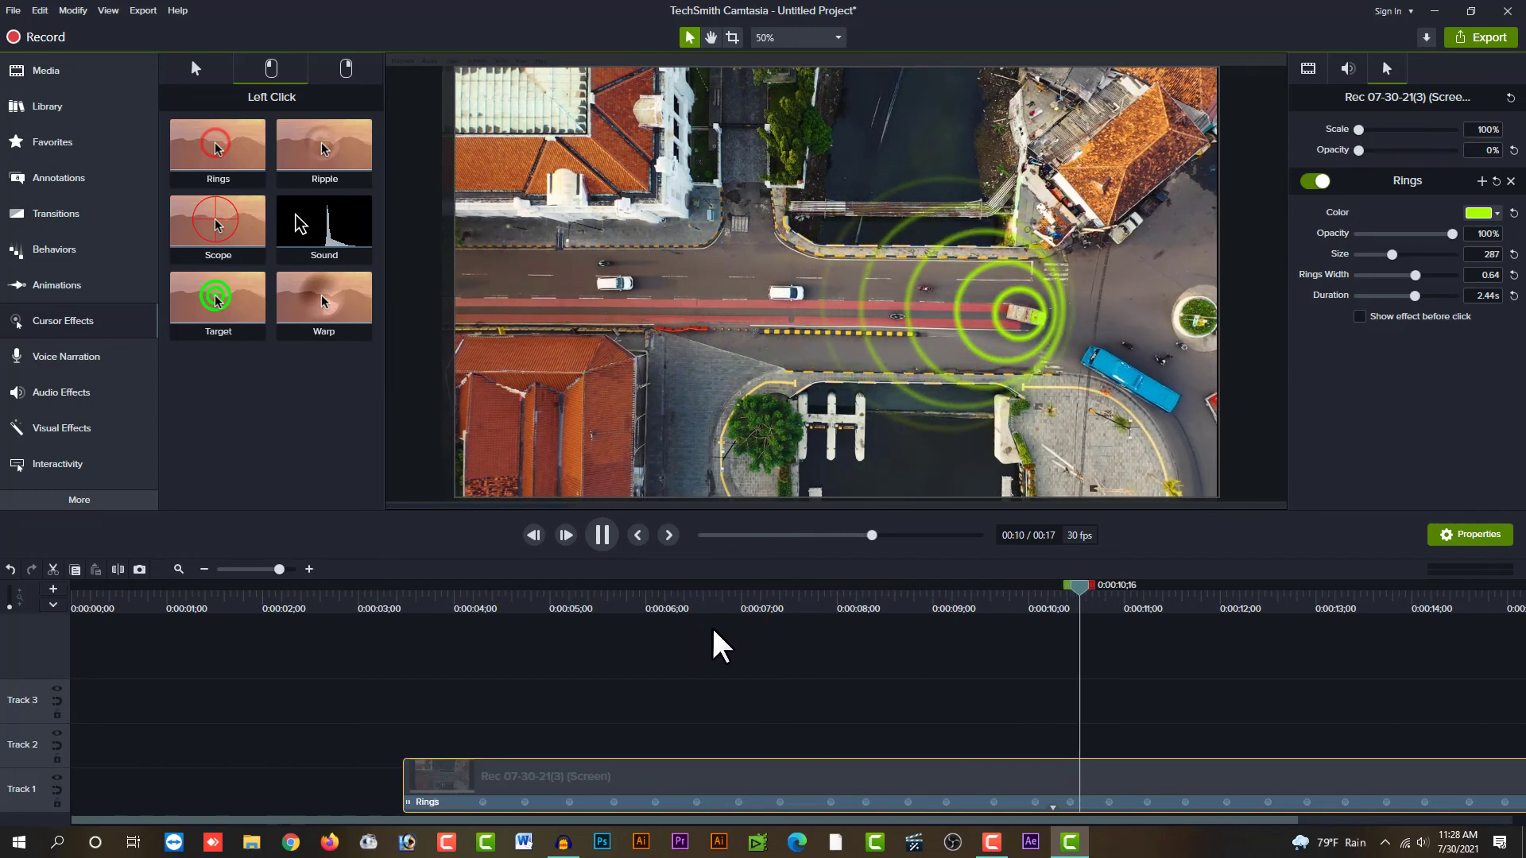
left_click(538, 605)
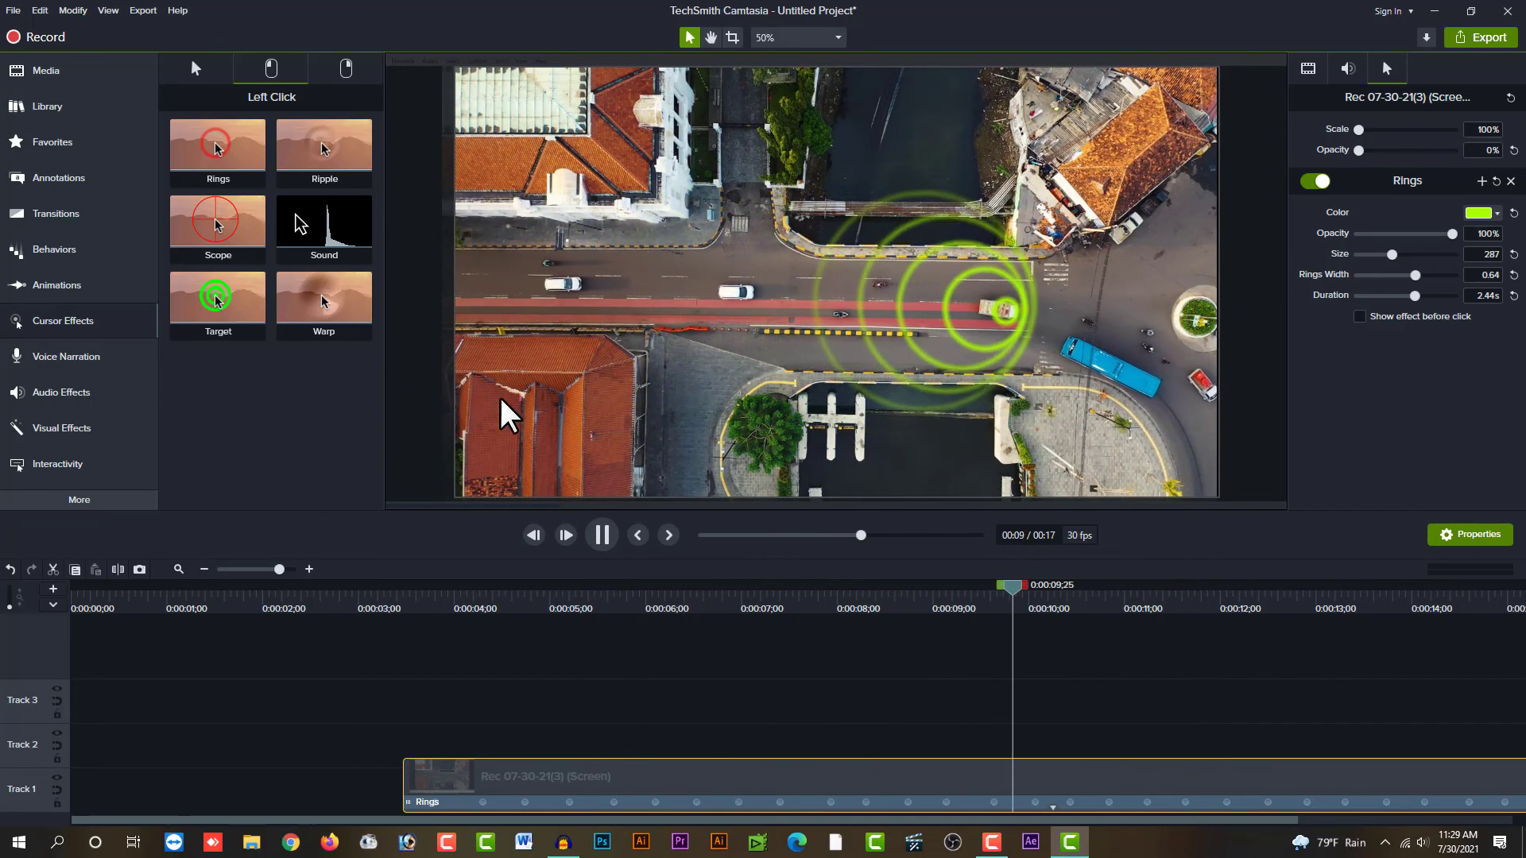
key("space")
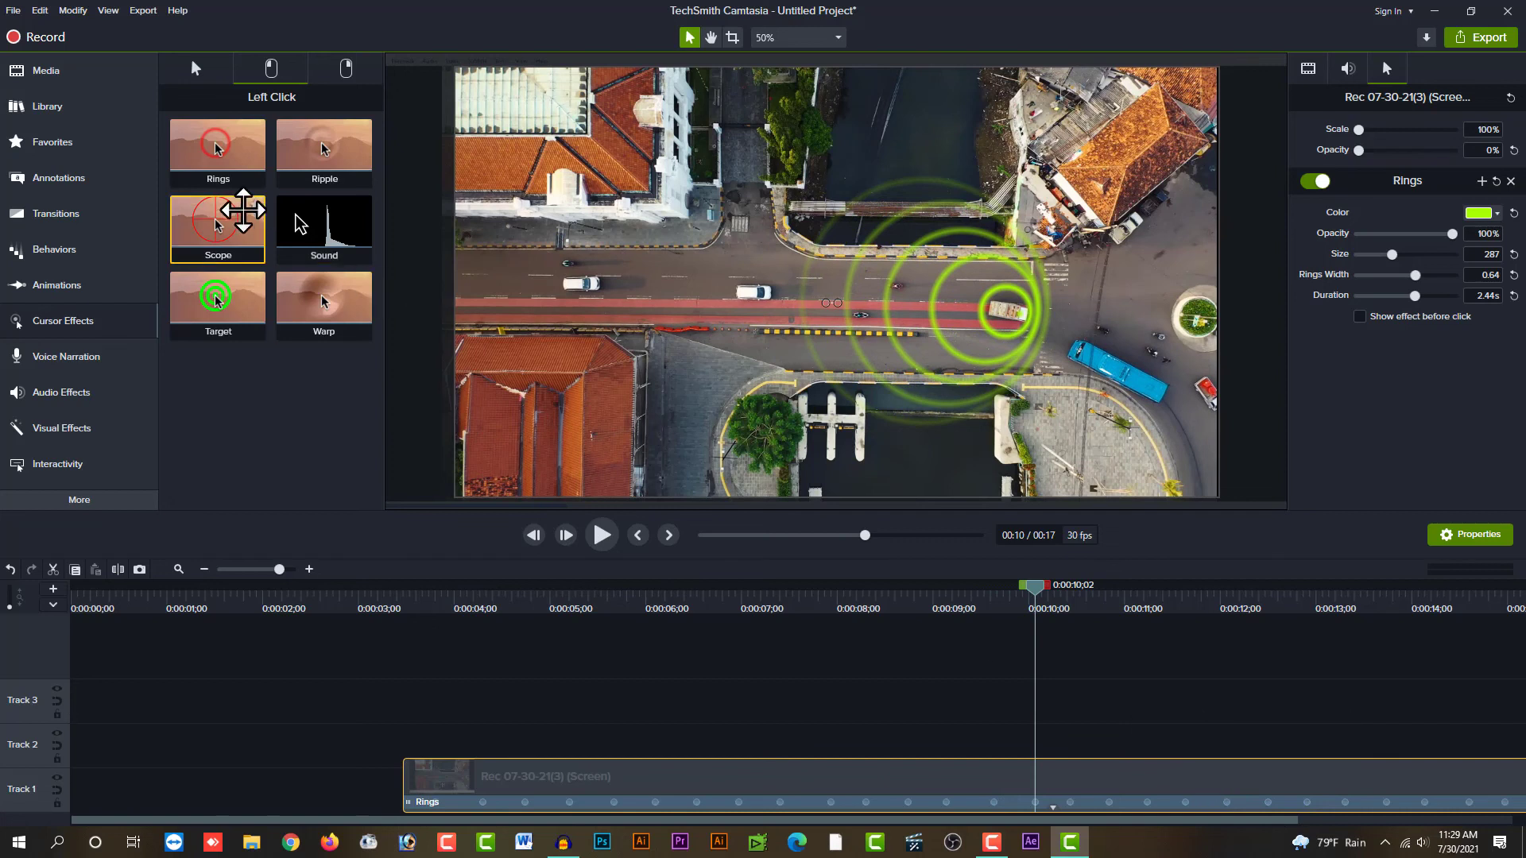